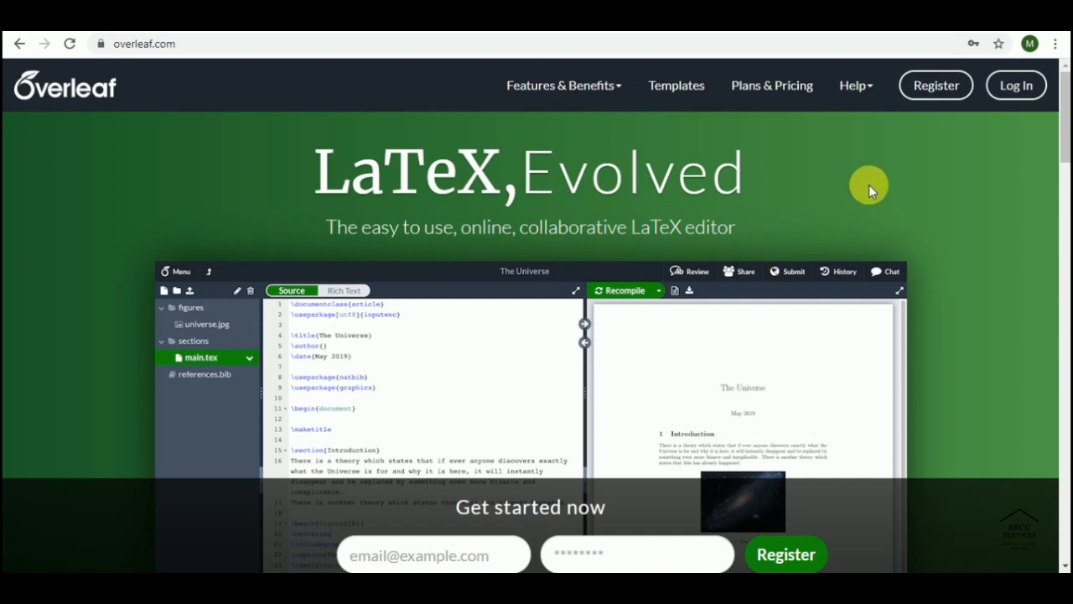
Step: Log in to the Overleaf account with the account e-mail and password
left_click(1011, 89)
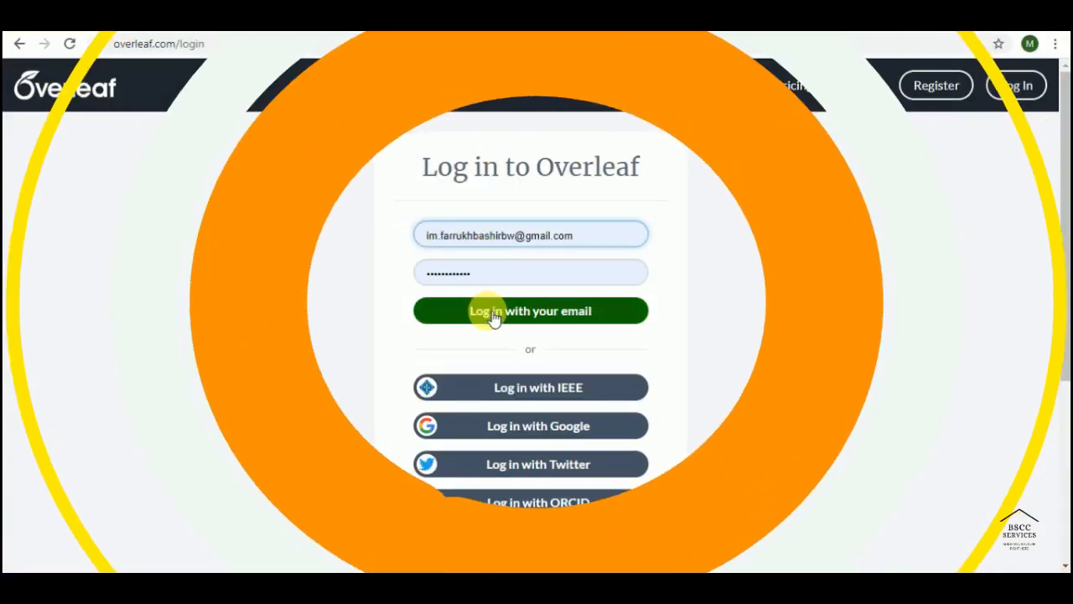
left_click(495, 312)
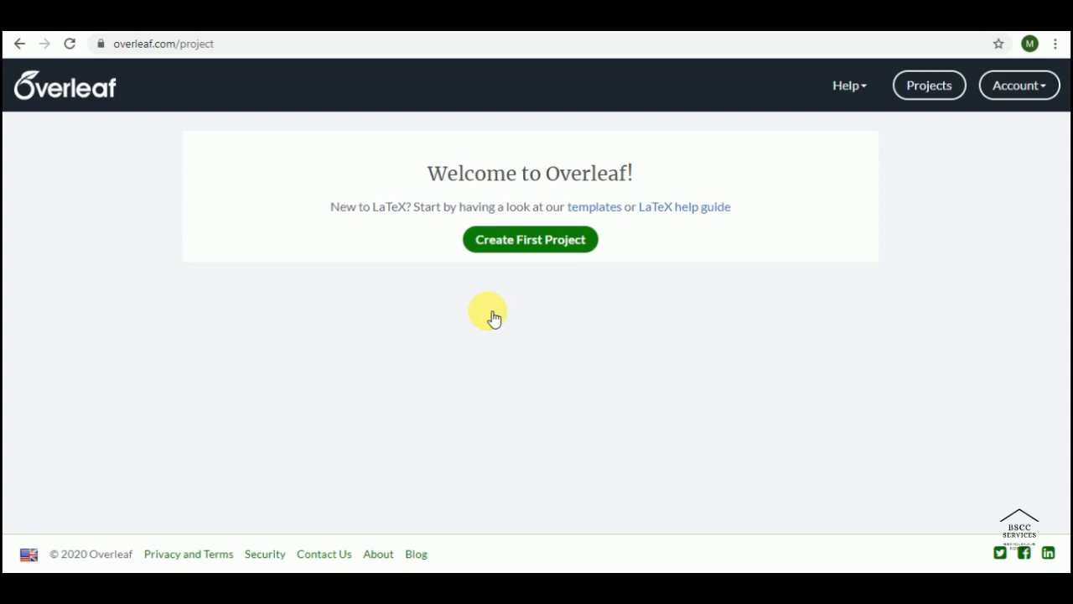
Step: Start a first project and browse the Résumé / CV template gallery
left_click(549, 252)
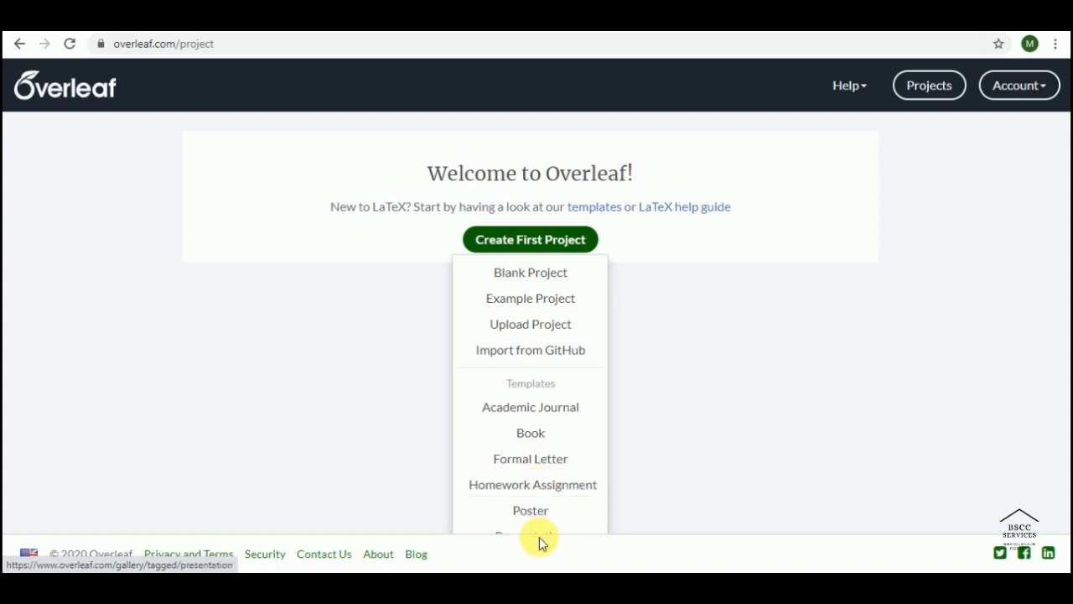
scroll(552, 533, "down", 1)
scroll(553, 534, "down", 1)
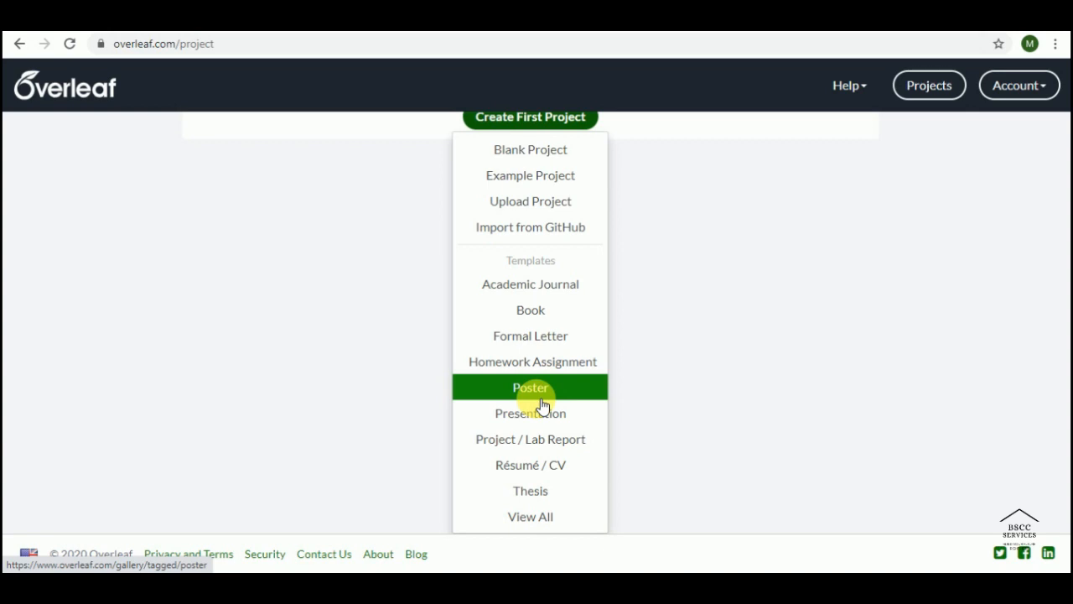
left_click(538, 457)
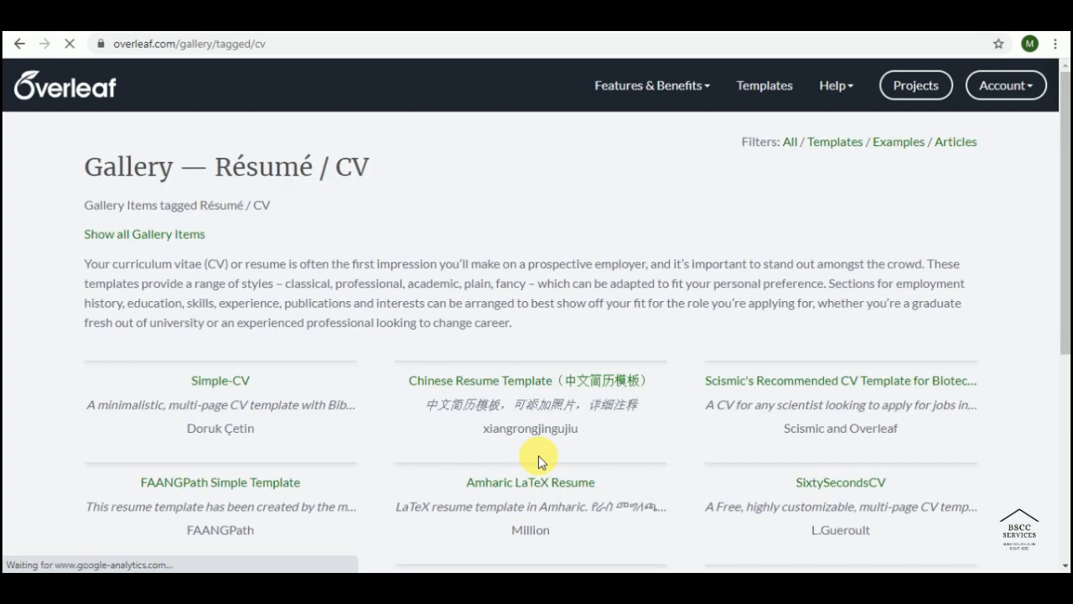
Step: Find the Marissa Mayer CV template and open it as a new project
scroll(541, 453, "down", 3)
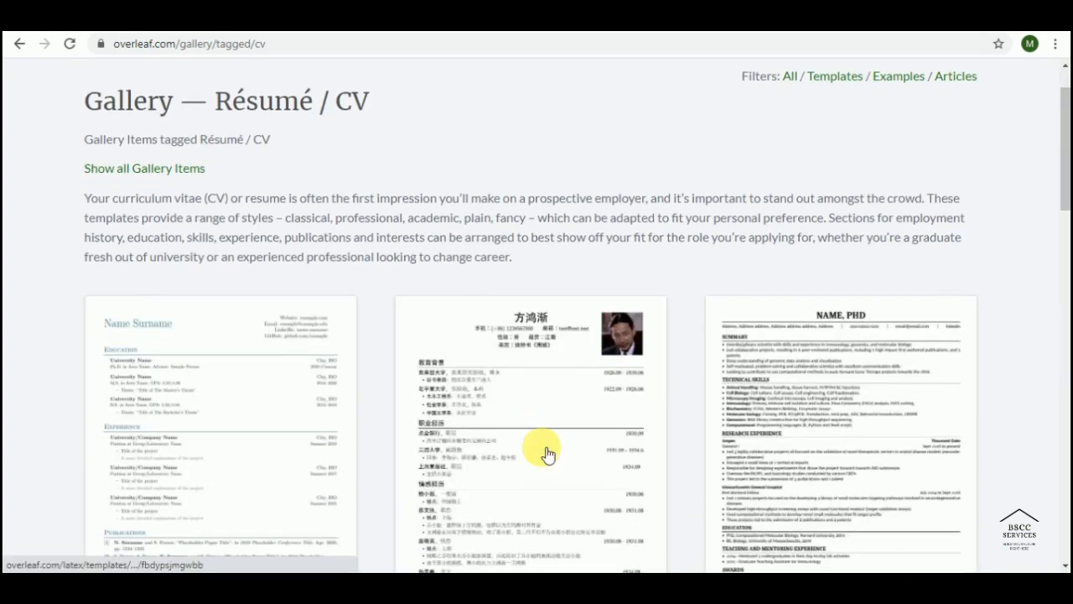
scroll(554, 442, "down", 9)
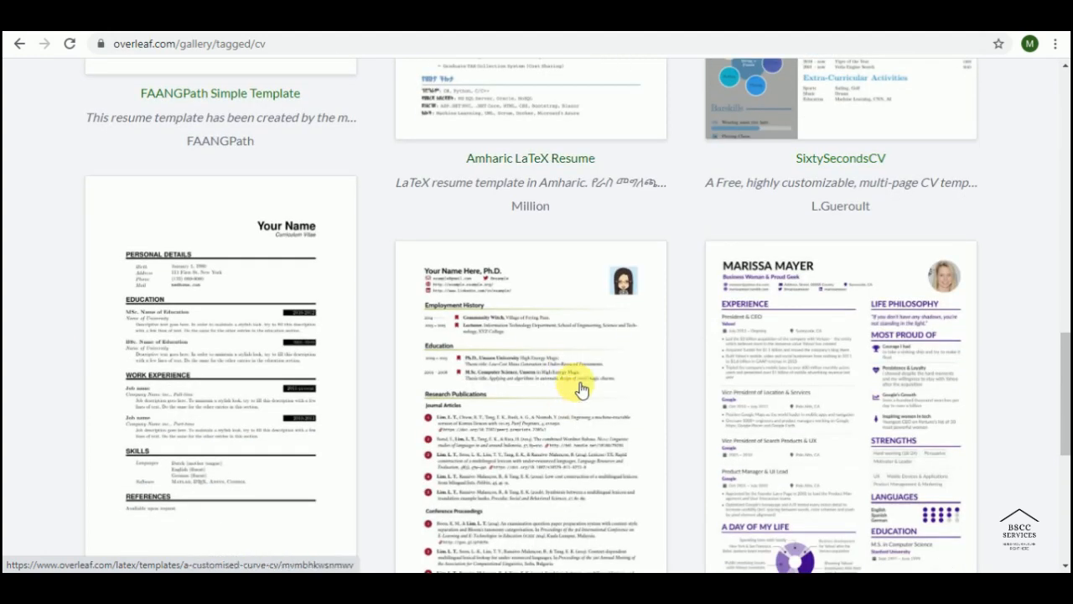
scroll(574, 394, "down", 2)
left_click(787, 283)
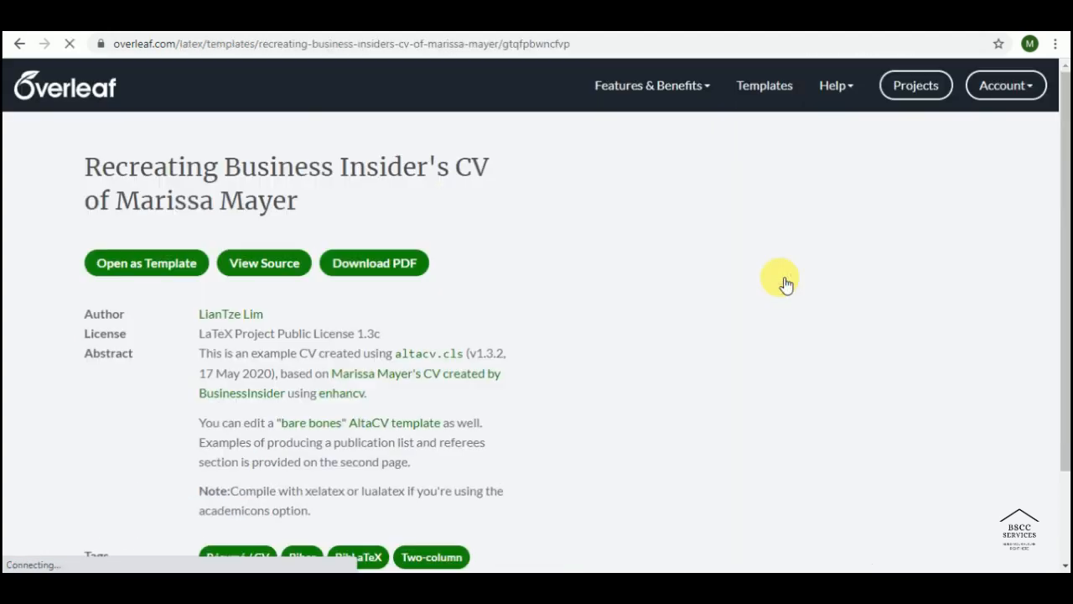
left_click(144, 266)
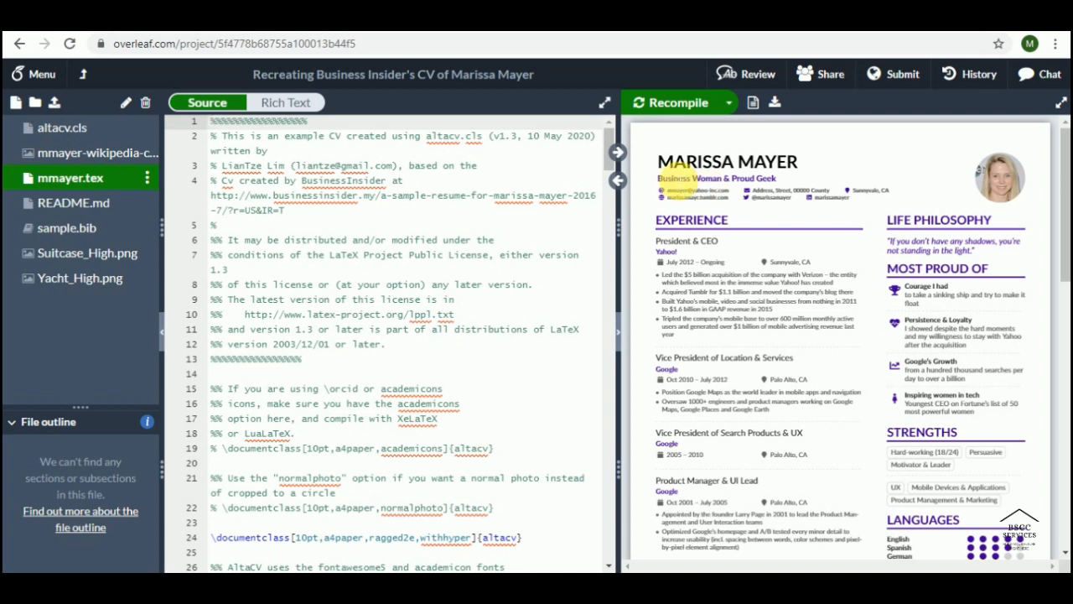
Step: Jump from the previewed name to its source and select header lines 74–89
double_click(664, 177)
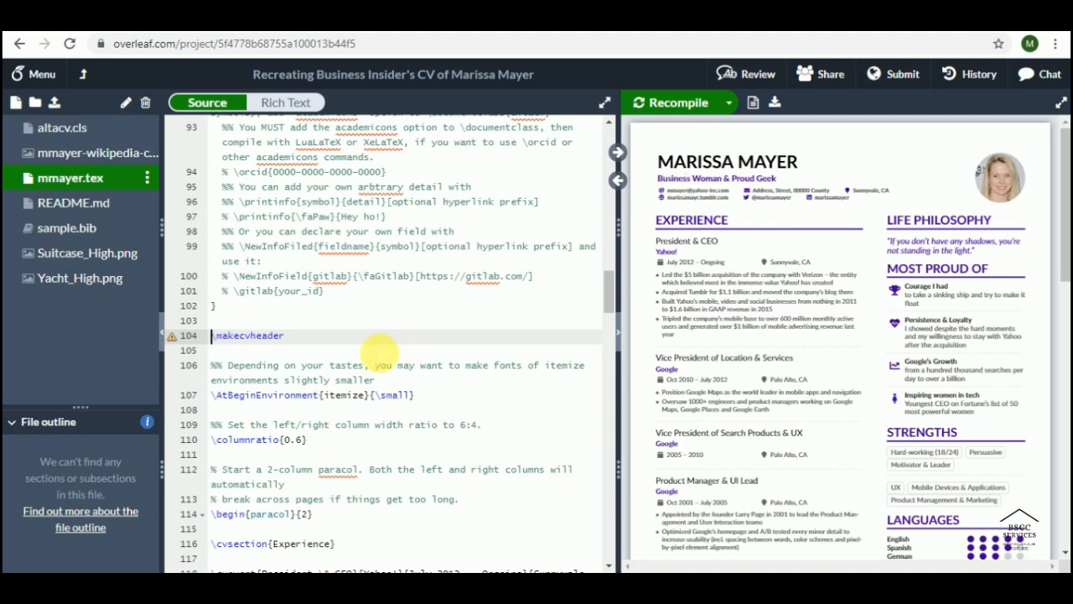
scroll(369, 359, "up", 5)
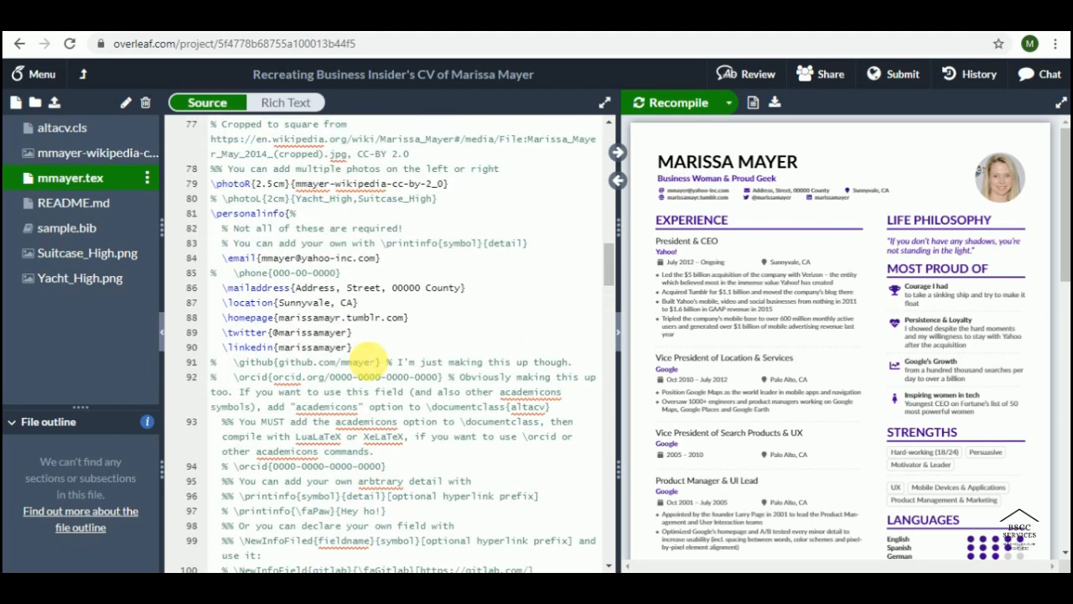
scroll(366, 355, "up", 3)
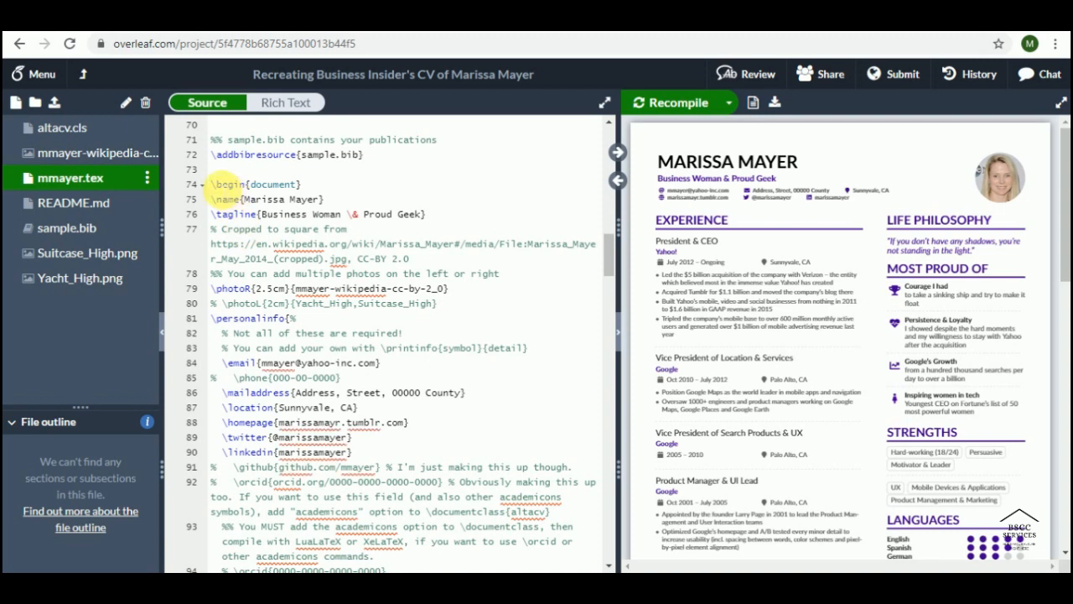
left_click_drag(214, 183, 350, 437)
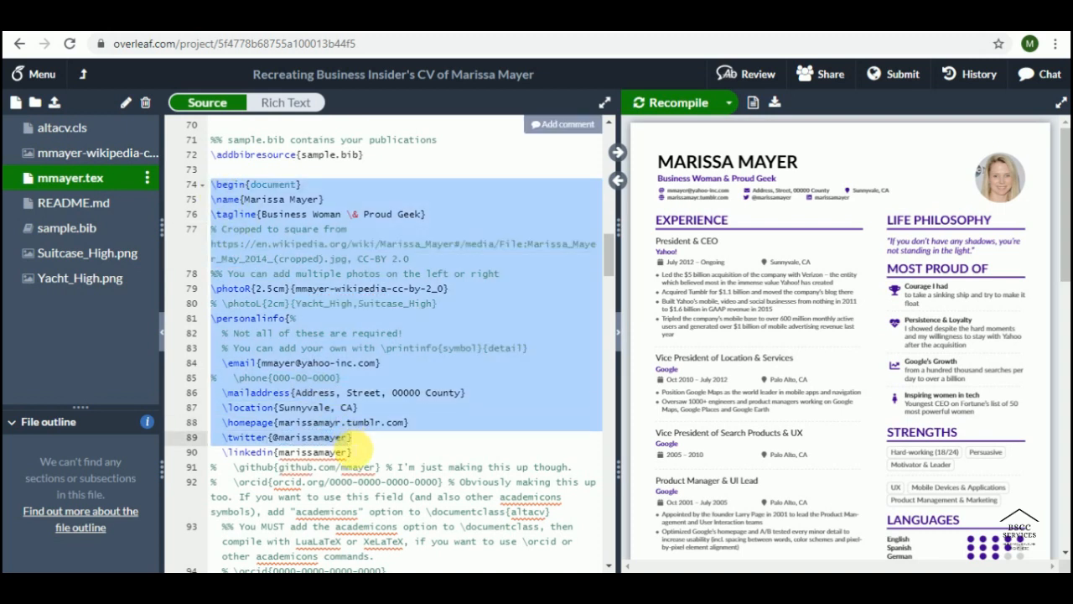
Step: Replace the name in \name{} on line 75 with the user's own full name
left_click(290, 199)
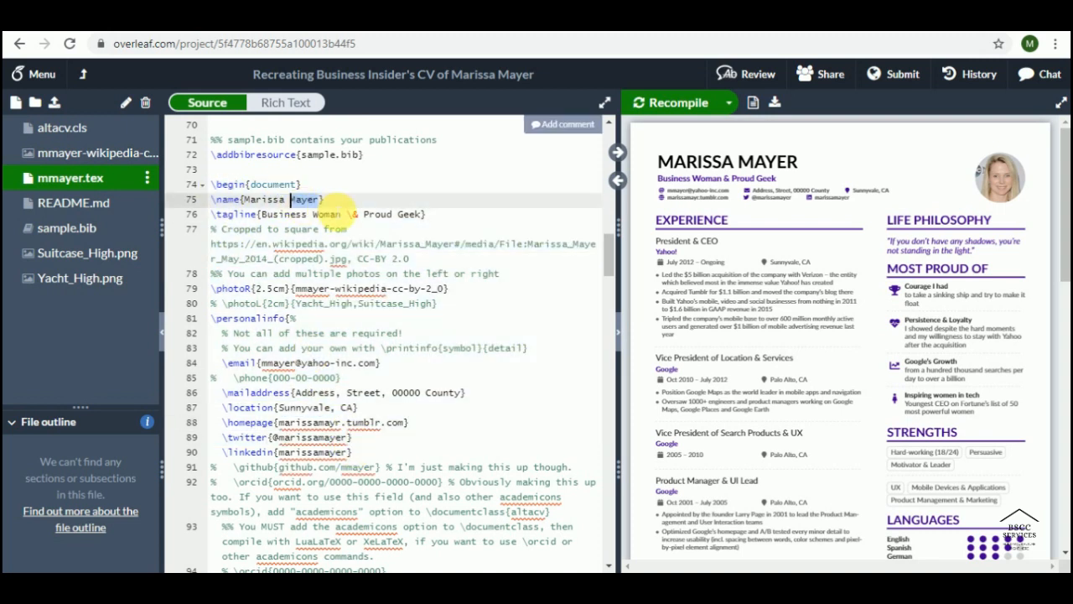
left_click(324, 200)
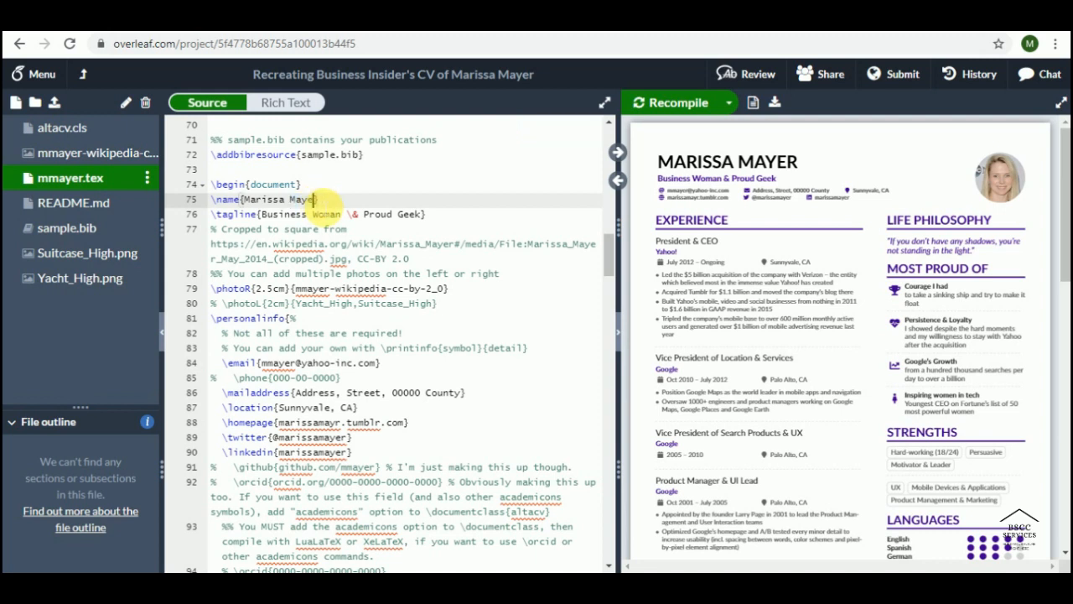
key("BackSpace")
key("BackSpace")
key("BackSpace")
key("BackSpace")
key("BackSpace")
key("BackSpace")
key("BackSpace")
key("BackSpace")
key("BackSpace")
key("BackSpace")
key("BackSpace")
key("BackSpace")
key("BackSpace")
key("BackSpace")
type("Muhammaf")
key("BackSpace")
key("BackSpace")
type("d Talha Bashir")
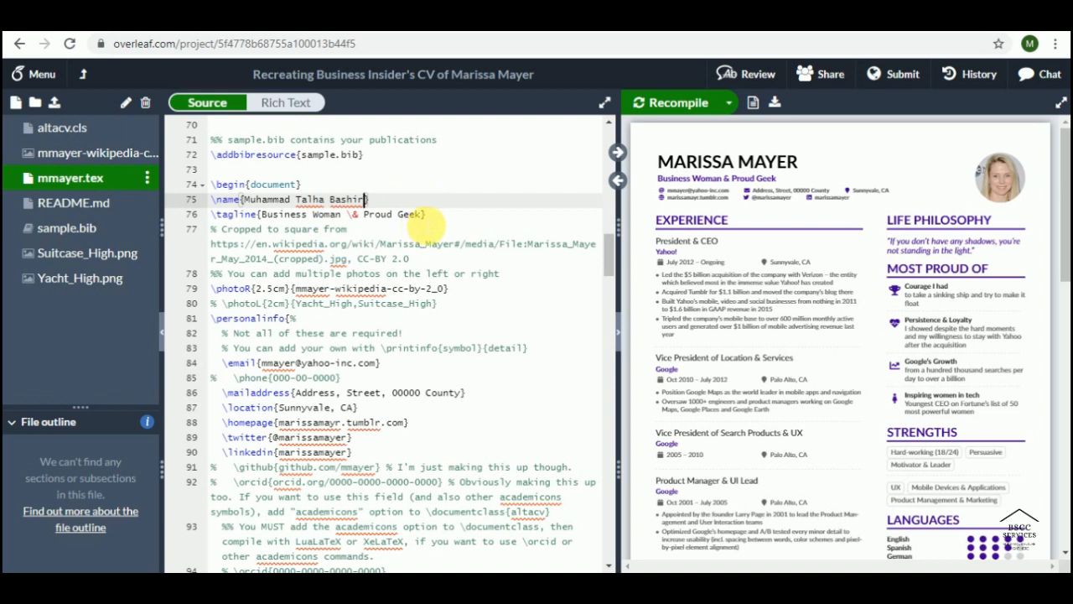
Step: Change the tagline on line 76 to 'Andoid Developer'
left_click(415, 214)
key("BackSpace")
key("BackSpace")
key("BackSpace")
key("BackSpace")
key("BackSpace")
key("BackSpace")
key("BackSpace")
key("BackSpace")
key("BackSpace")
key("BackSpace")
key("BackSpace")
key("BackSpace")
key("BackSpace")
key("BackSpace")
key("BackSpace")
key("BackSpace")
key("BackSpace")
key("BackSpace")
key("BackSpace")
key("BackSpace")
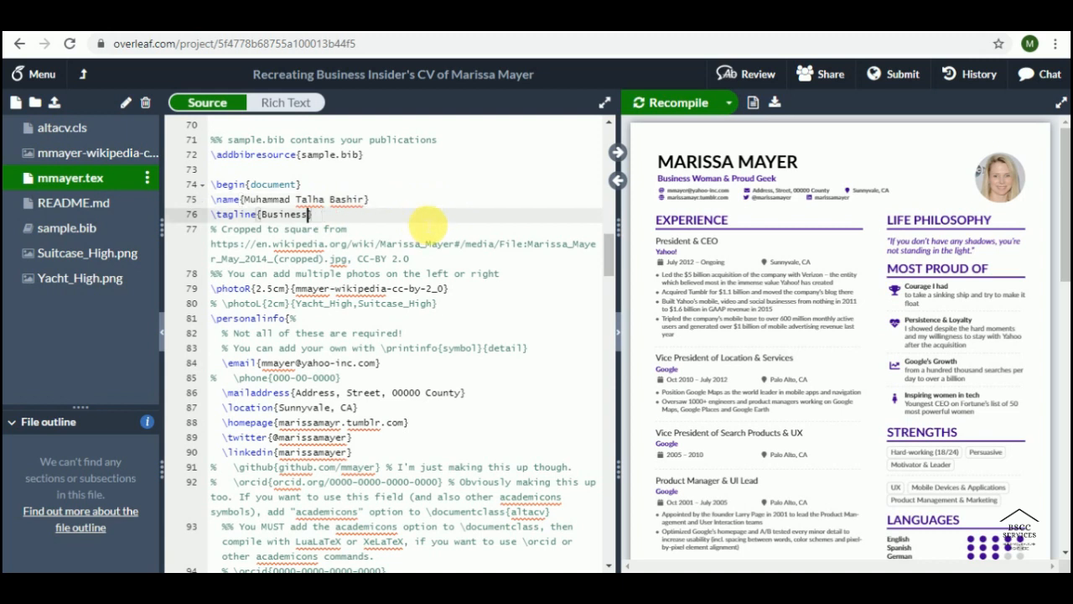
key("BackSpace")
key("BackSpace")
type("Andoid Developer")
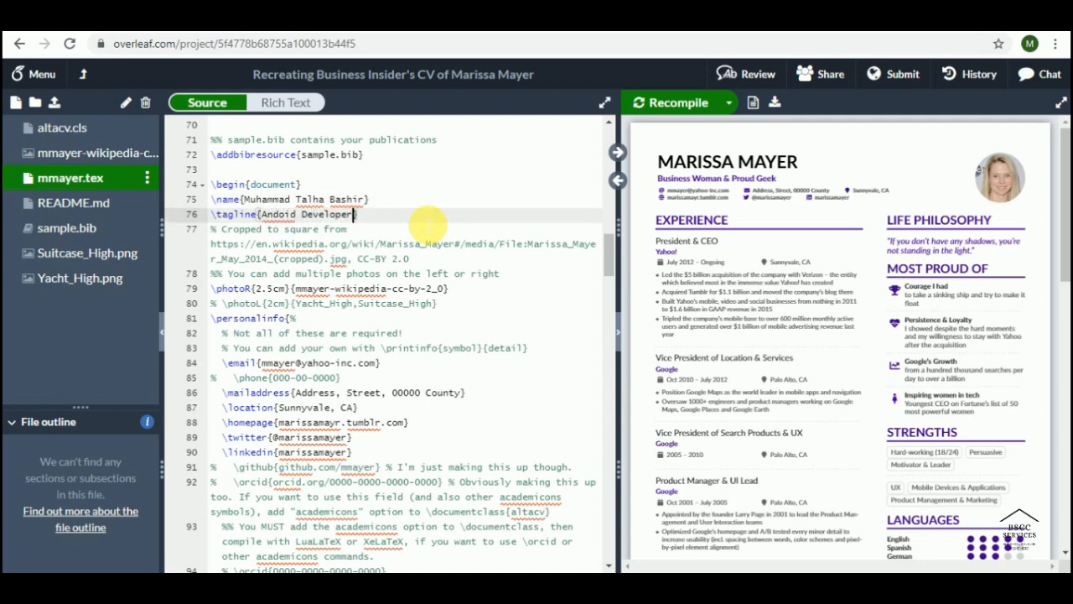
key("Down")
key("Down")
key("Down")
key("Down")
key("Down")
key("Left")
key("Left")
key("Left")
key("Left")
key("Left")
key("Left")
key("Left")
key("Left")
key("Left")
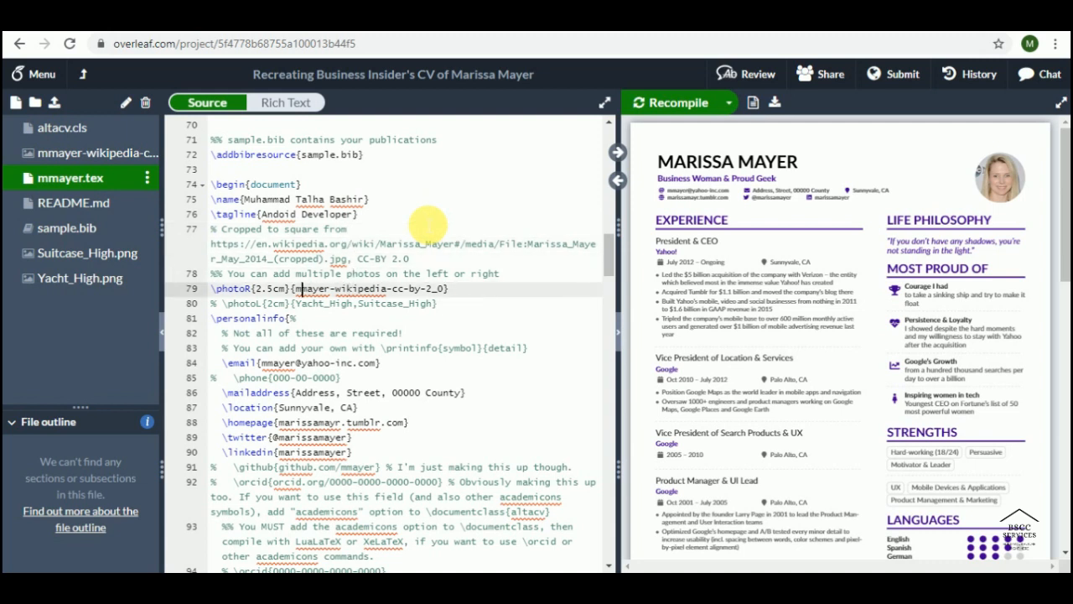
key("shift+Right")
key("shift+Right")
key("shift+Right")
key("shift+Right")
key("shift+Right")
key("shift+Right")
key("shift+Right")
key("shift+Right")
key("shift+Right")
key("shift+Right")
key("shift+Right")
key("shift+Right")
key("shift+Right")
key("shift+Right")
key("shift+Right")
key("shift+Right")
key("shift+Right")
key("shift+Right")
key("shift+Right")
key("shift+Right")
key("shift+Right")
key("shift+Right")
key("shift+Right")
key("shift+Right")
key("shift+Right")
key("shift+Right")
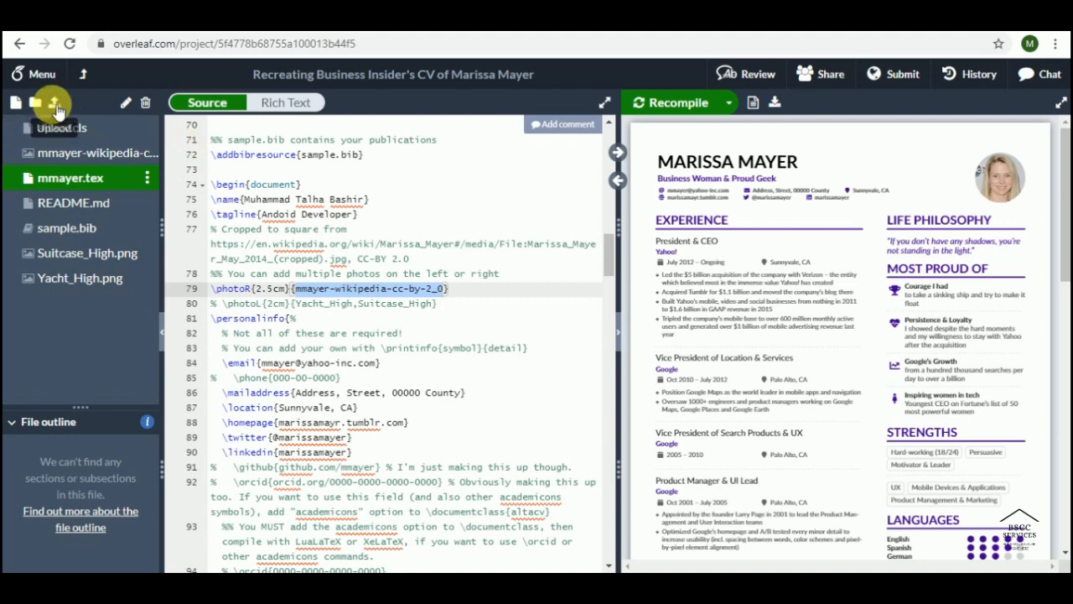
Step: Upload the photo talhaa.jpg from the computer into the project
left_click(55, 104)
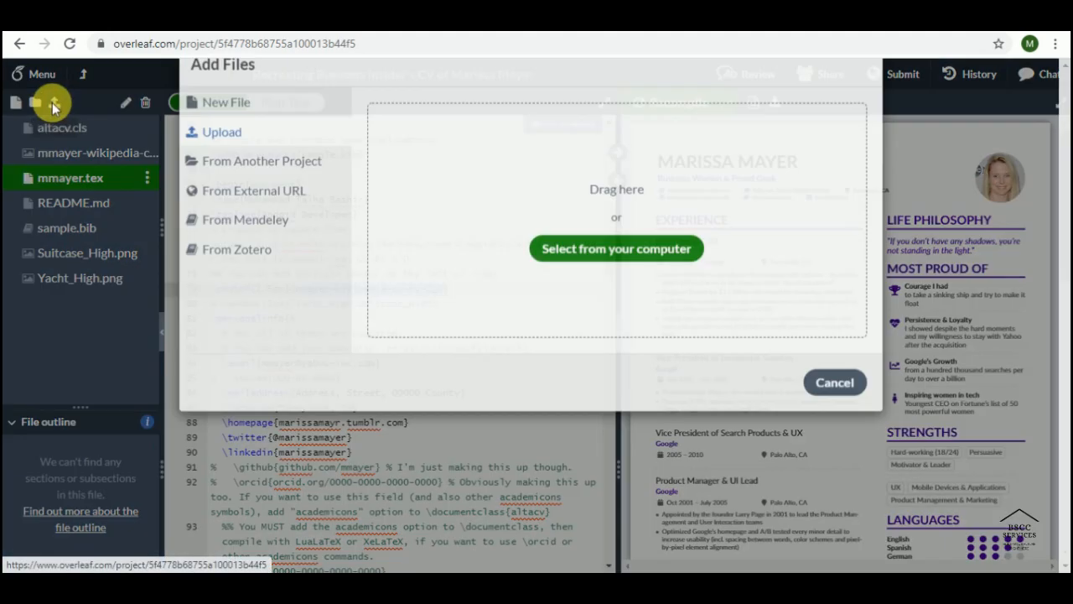
left_click(602, 288)
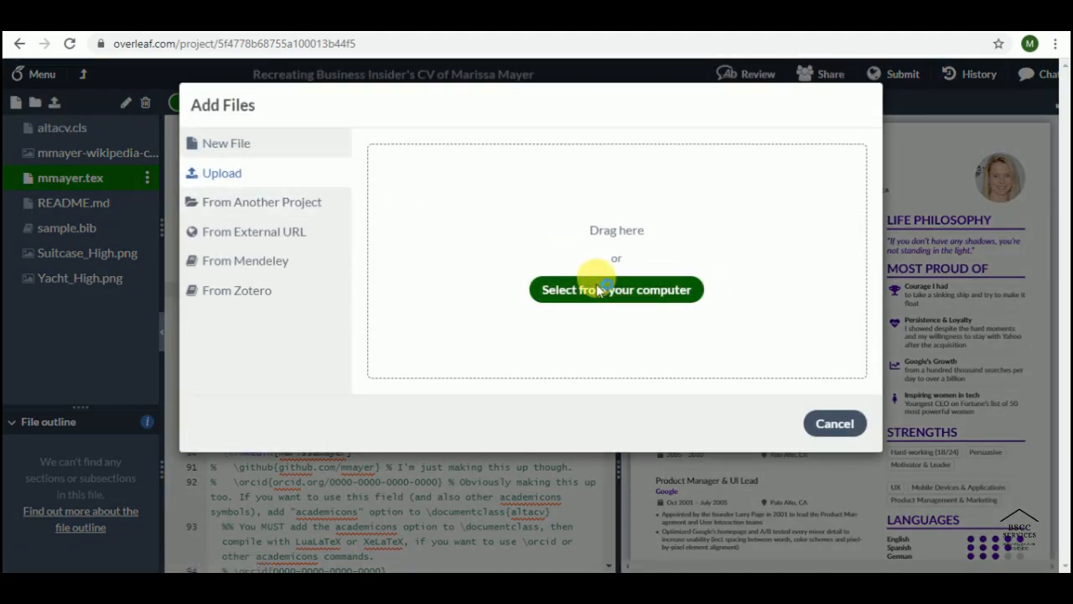
double_click(369, 136)
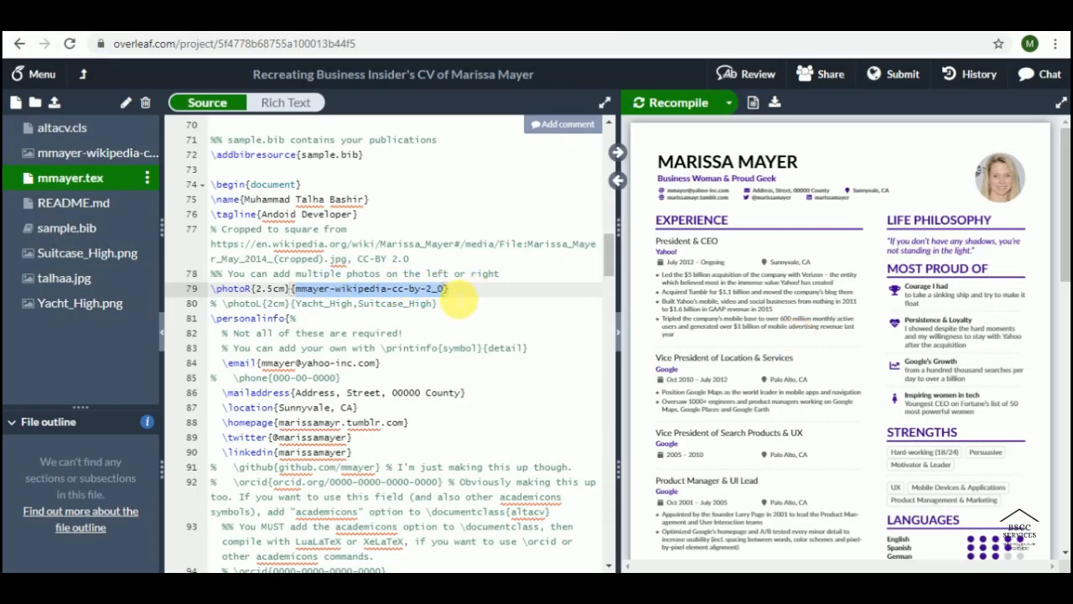
Step: Point the \photoR line at talhaa.jpg instead of the old photo file
left_click(437, 289)
key("Right")
key("BackSpace")
key("BackSpace")
key("BackSpace")
key("BackSpace")
key("BackSpace")
key("BackSpace")
key("BackSpace")
key("BackSpace")
key("BackSpace")
key("BackSpace")
key("BackSpace")
key("BackSpace")
key("BackSpace")
key("BackSpace")
key("BackSpace")
key("BackSpace")
key("BackSpace")
key("BackSpace")
key("BackSpace")
key("BackSpace")
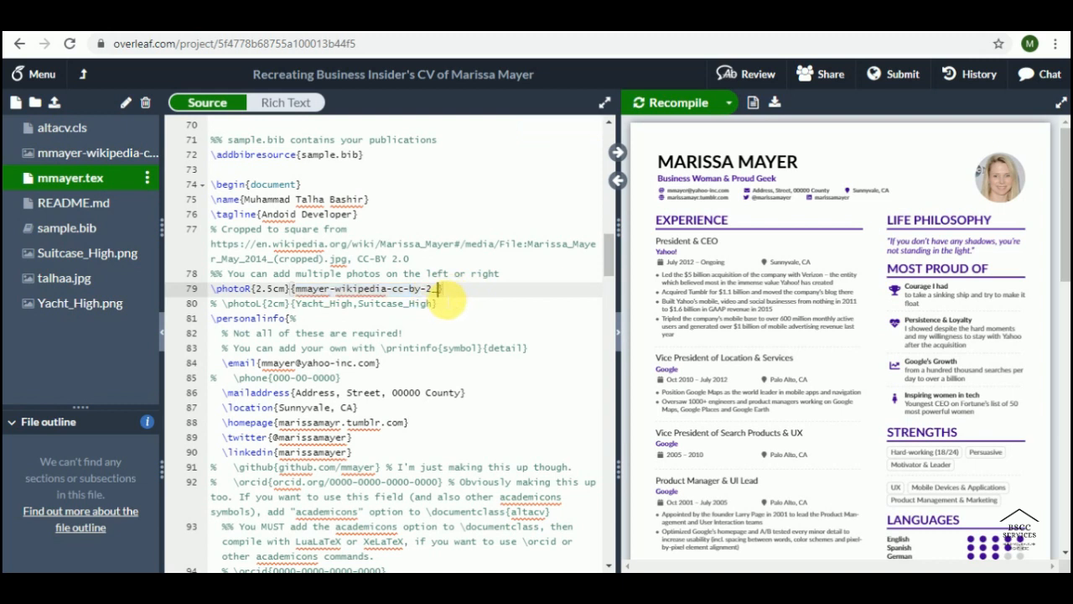
type("t")
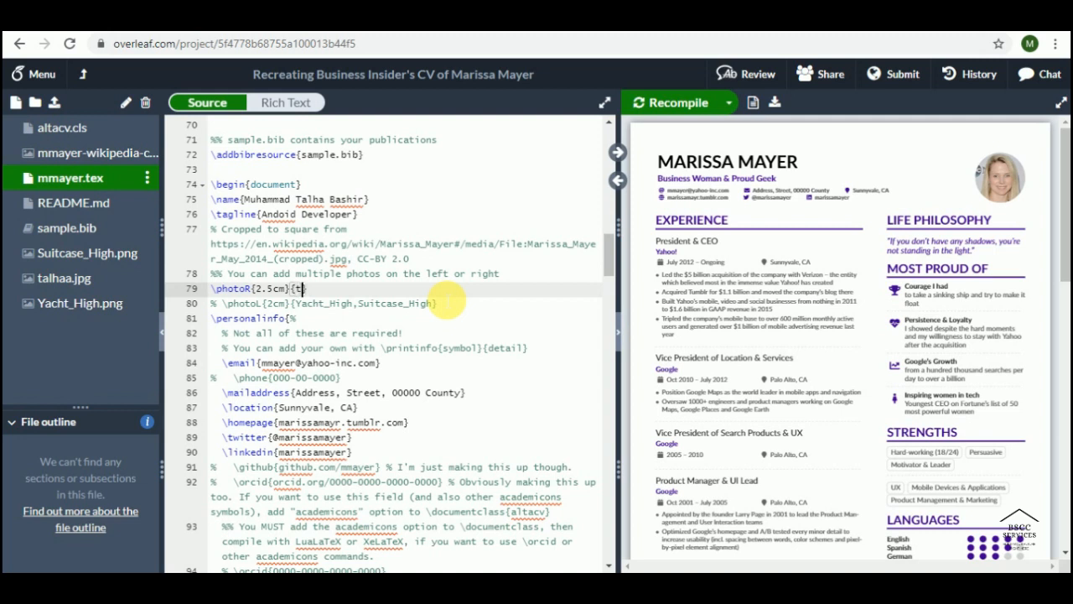
type("alhaa.jpg")
key("Down")
key("Down")
key("Down")
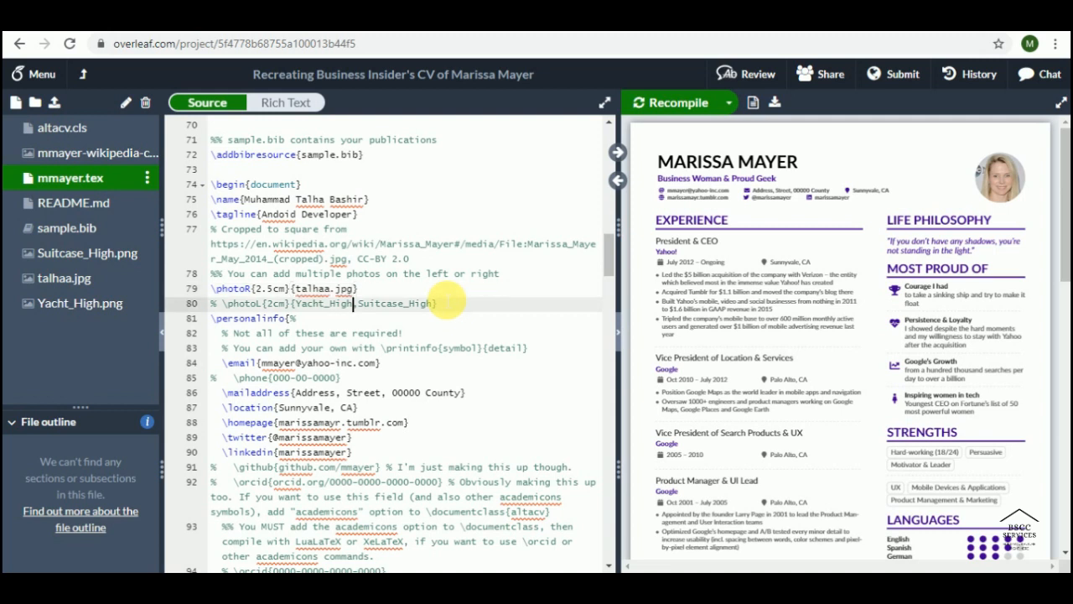
key("Down")
key("Down")
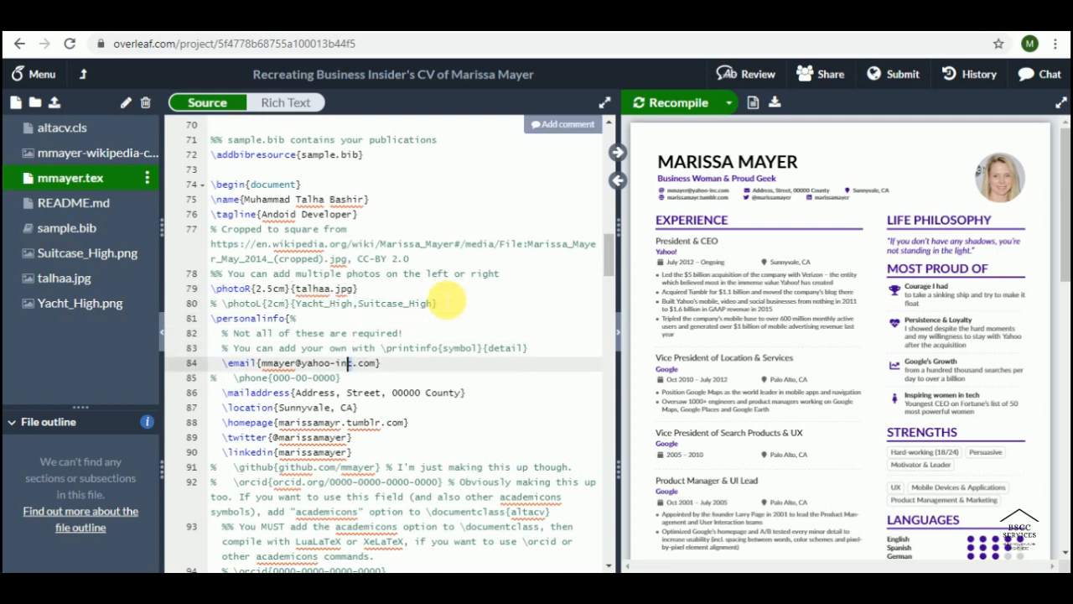
Step: Replace the sample e-mail and mailing address with the user's own e-mail and postal address
key("shift+Left")
key("shift+Left")
key("shift+Left")
key("shift+Left")
key("shift+Left")
key("shift+Left")
key("shift+Left")
key("shift+Left")
key("shift+Left")
key("shift+Left")
key("shift+Left")
key("shift+Left")
key("shift+Left")
key("shift+Left")
key("shift+Left")
key("shift+Left")
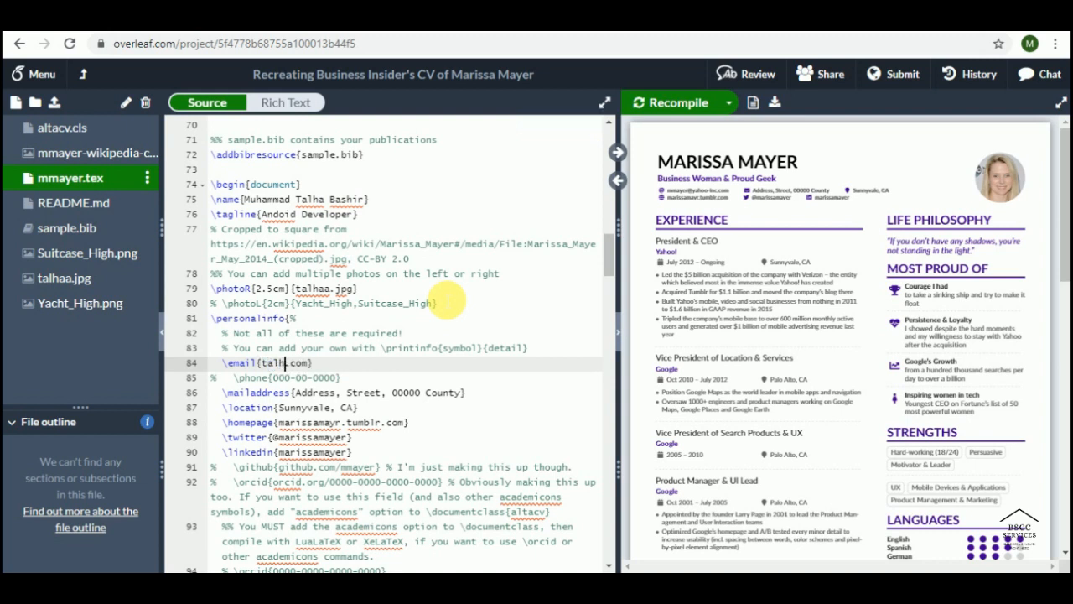
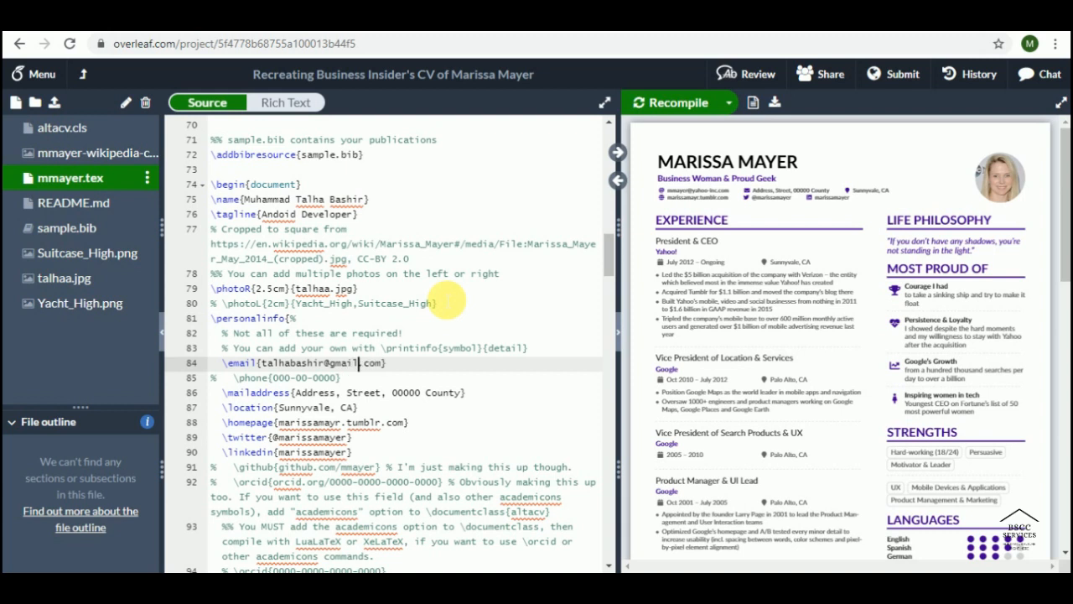
key("Down")
key("Down")
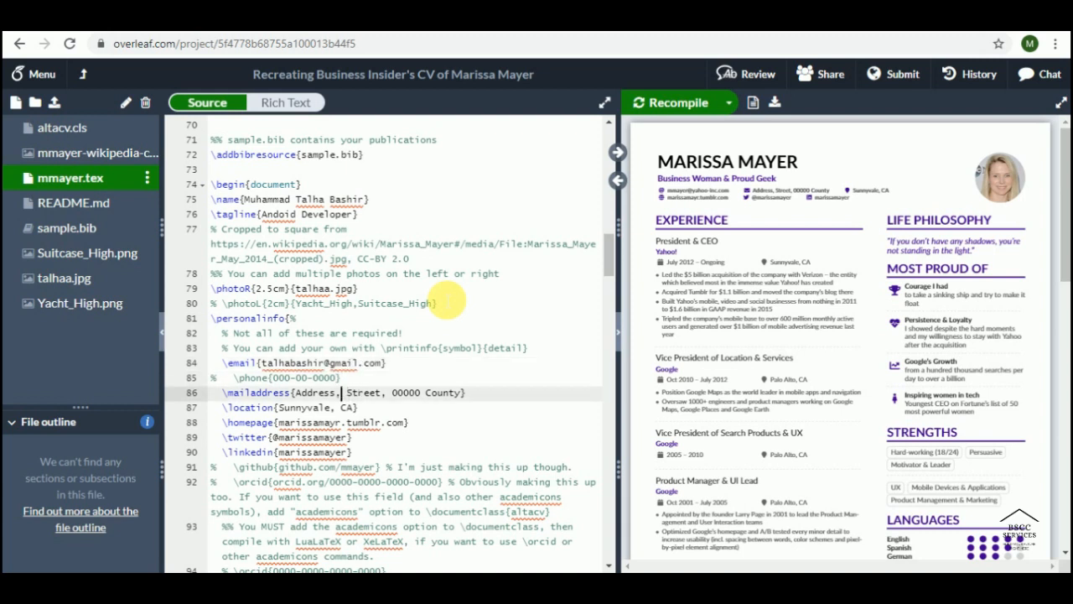
key("BackSpace")
key("BackSpace")
key("BackSpace")
key("BackSpace")
key("BackSpace")
key("BackSpace")
key("BackSpace")
key("BackSpace")
key("BackSpace")
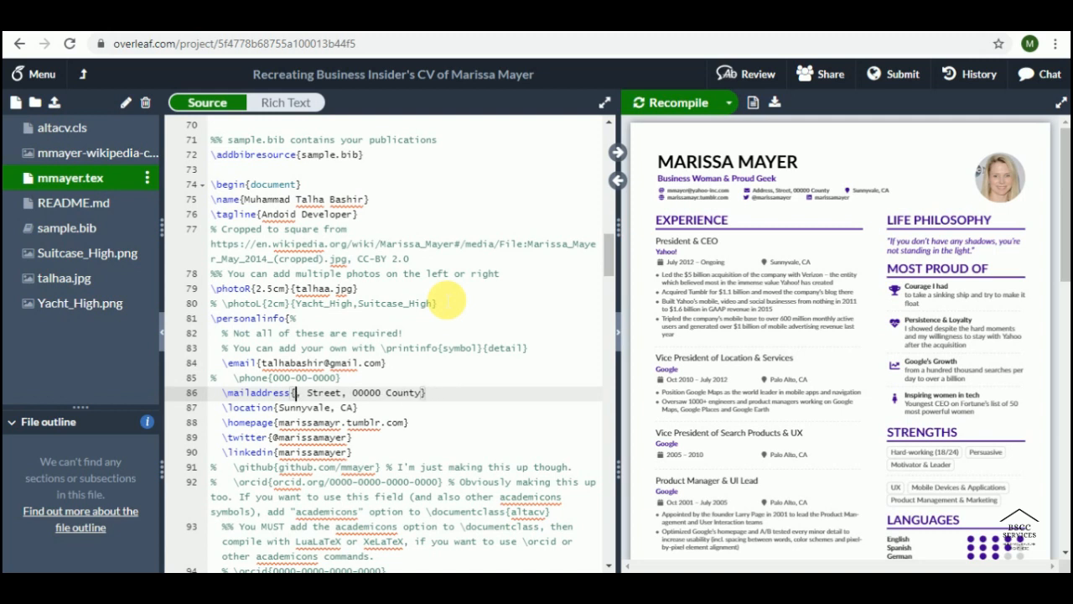
type("Google")
key("BackSpace")
key("BackSpace")
key("BackSpace")
key("BackSpace")
key("BackSpace")
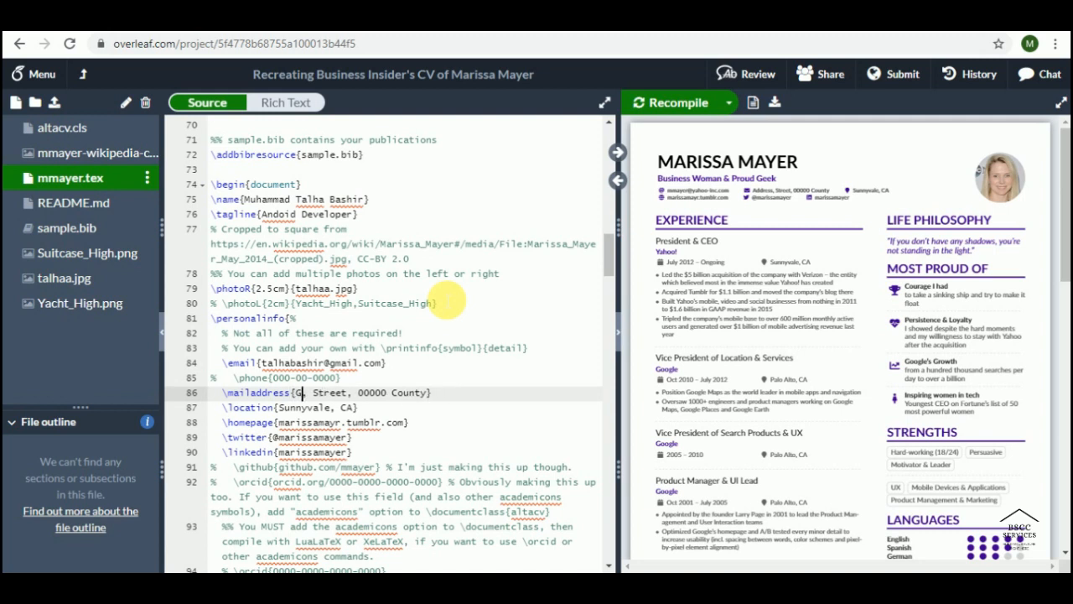
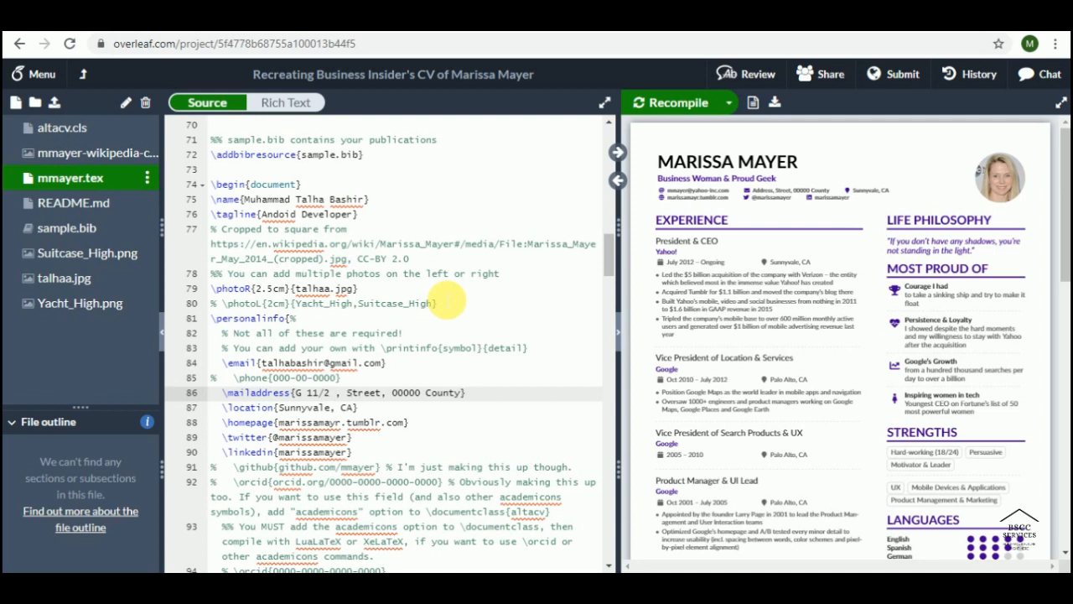
key("Right")
key("Right")
key("Right")
type("91")
key("Left")
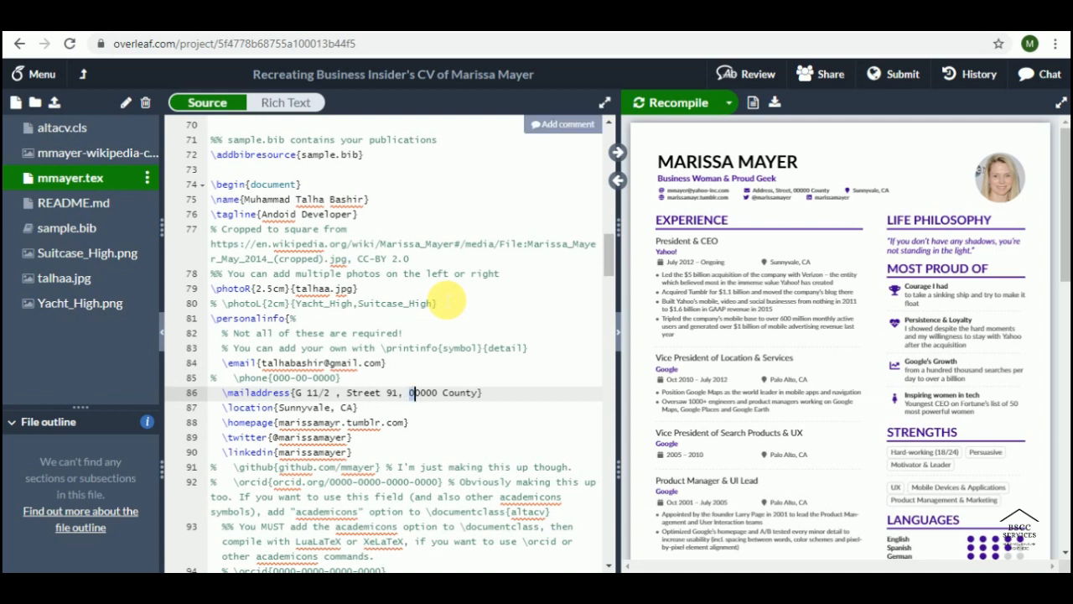
key("shift+Right")
key("shift+Right")
key("shift+Right")
key("shift+Right")
key("shift+Right")
key("shift+Right")
key("shift+Right")
key("shift+Right")
key("shift+Right")
key("shift+Right")
key("shift+Right")
key("shift+Right")
key("BackSpace")
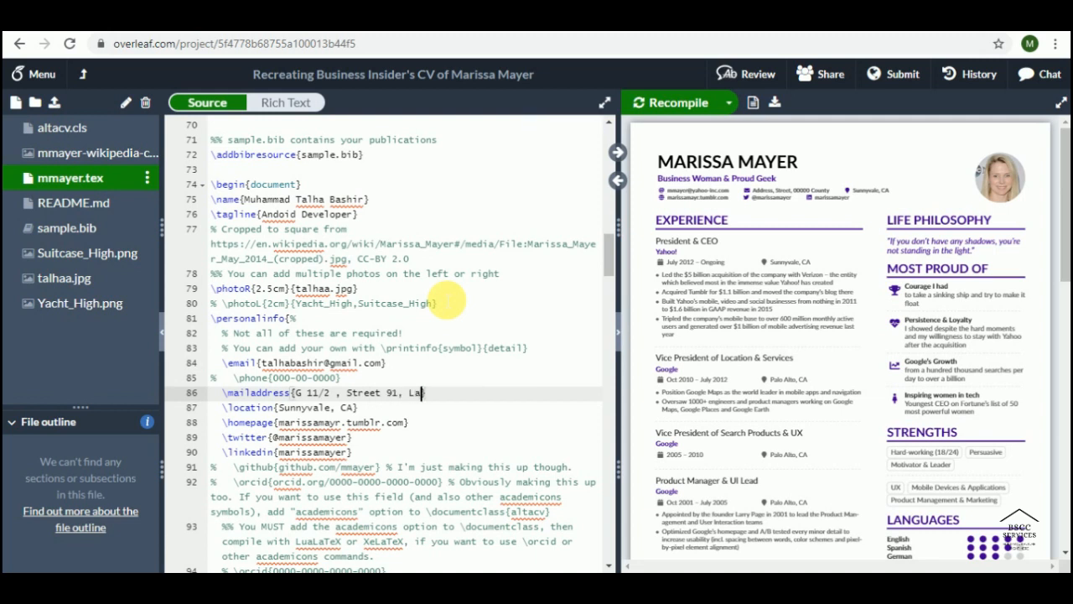
type("Paksitan")
Step: Change the location from Sunnyvale, CA to 'ISB, Pakistan'
key("Down")
key("Down")
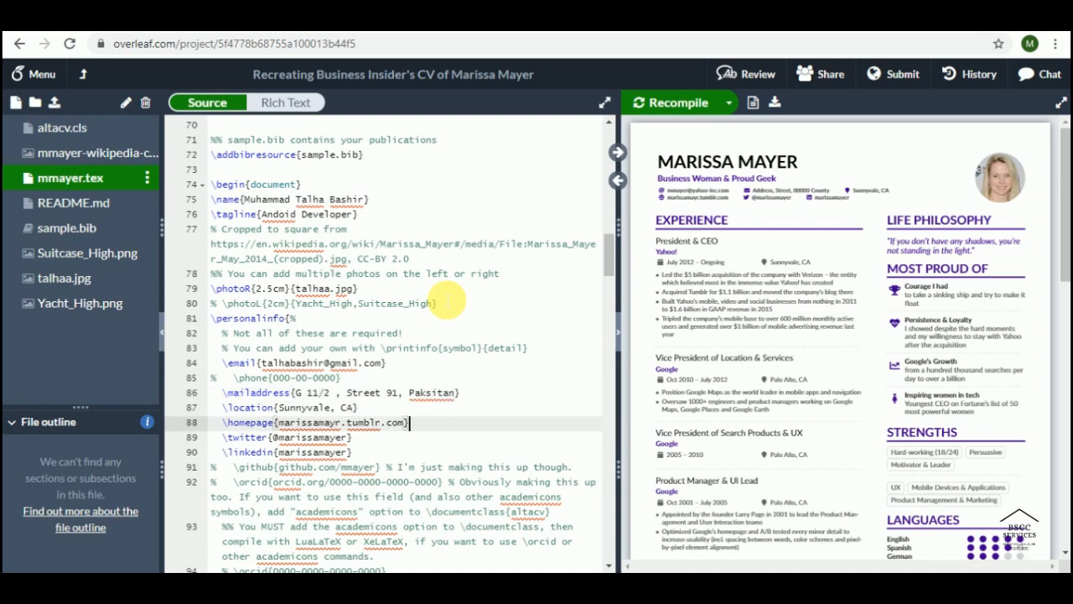
key("Up")
key("Left")
key("shift+Left")
key("shift+Left")
key("shift+Left")
key("shift+Left")
key("shift+Left")
key("shift+Left")
key("shift+Left")
key("shift+Left")
key("shift+Left")
key("shift+Left")
key("shift+Left")
key("shift+Left")
key("shift+Left")
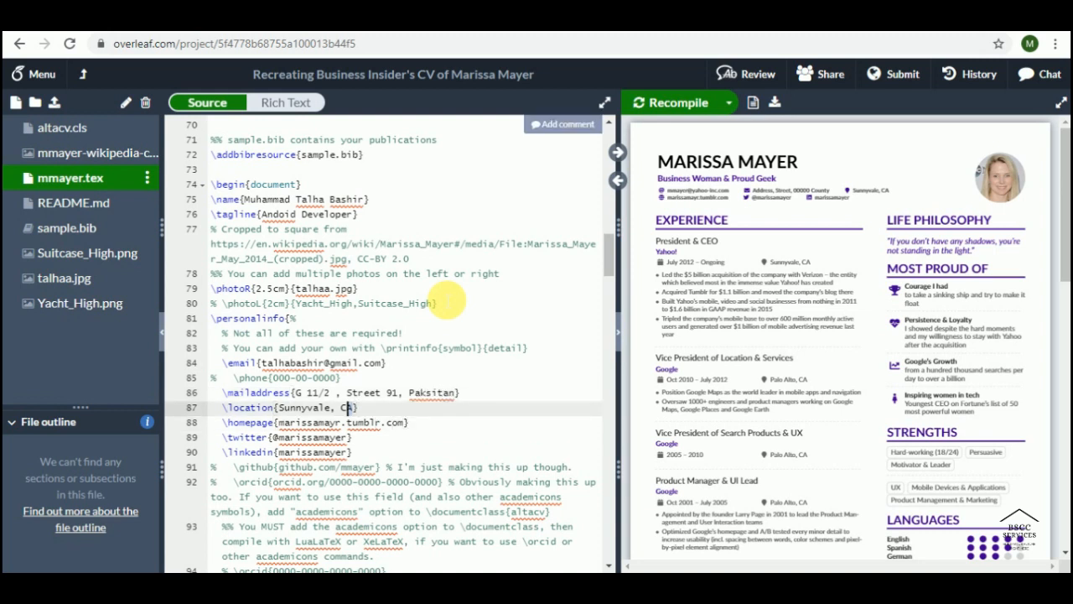
type("Pakisyab")
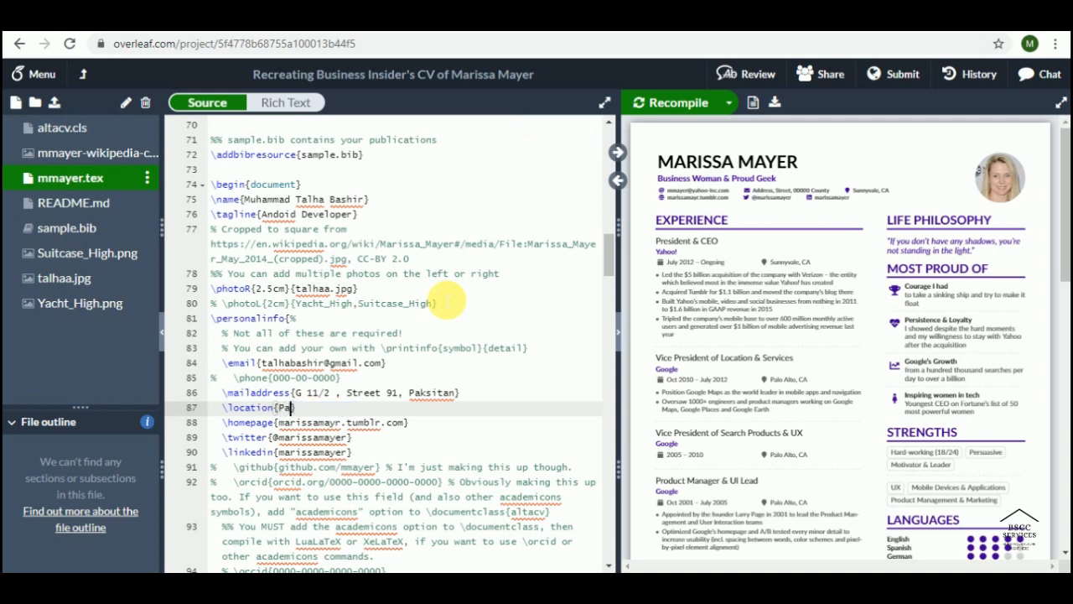
key("BackSpace")
key("BackSpace")
key("BackSpace")
key("BackSpace")
type("stan}")
key("Left")
key("Left")
type("ISB,")
key("Down")
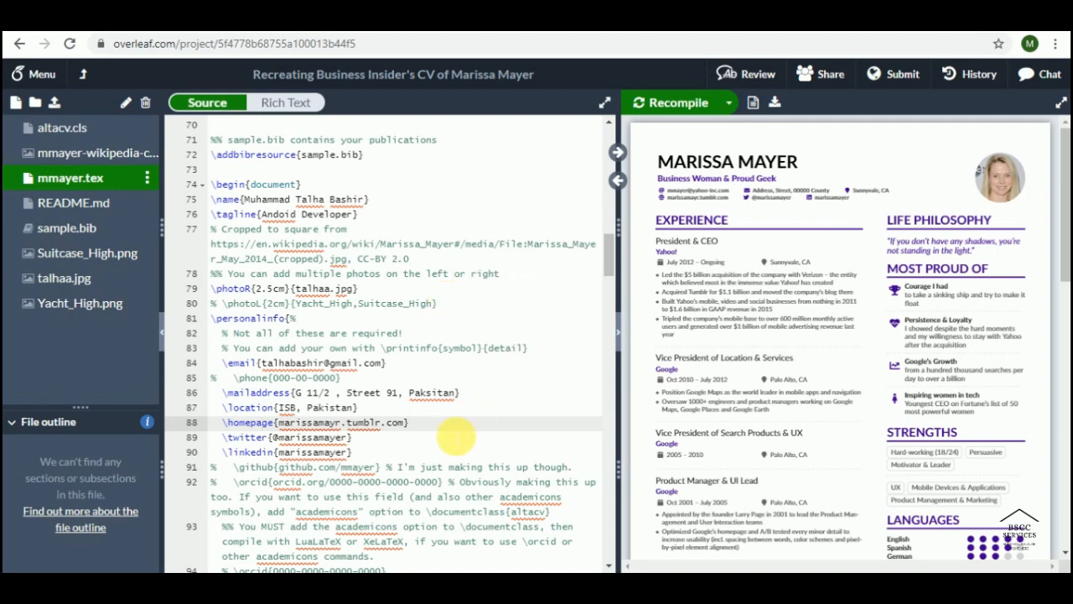
Step: Delete the homepage entry and put the user's handle on the Twitter line
left_click_drag(336, 423, 218, 425)
key("BackSpace")
key("Down")
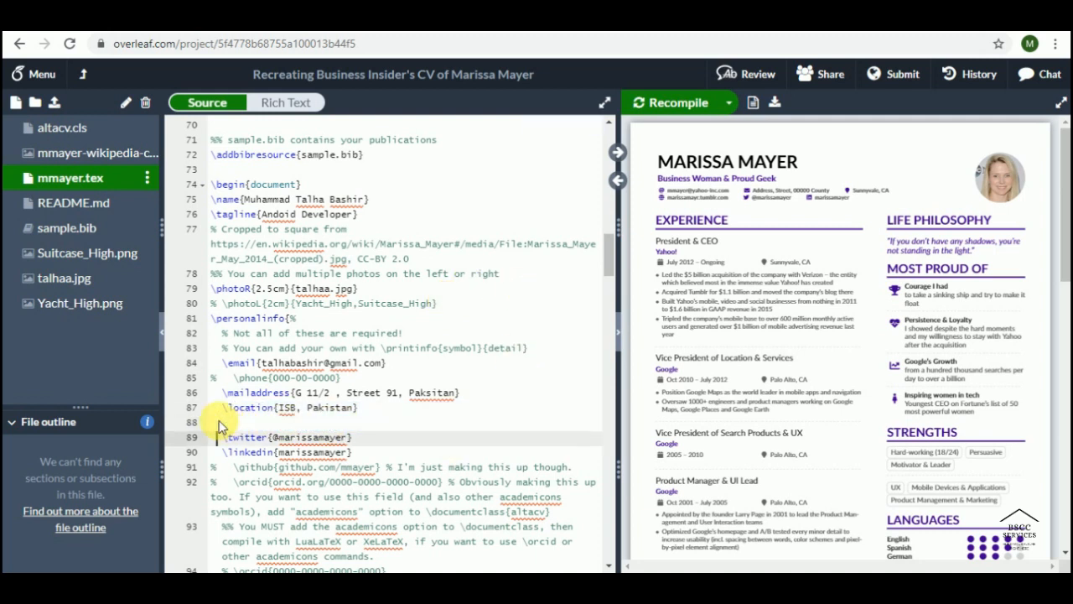
key("Right")
key("Right")
key("Right")
key("Right")
key("Right")
key("Right")
key("Right")
key("Right")
key("Right")
key("Right")
key("shift+Right")
key("shift+Right")
key("shift+Right")
key("shift+Right")
key("shift+Right")
key("shift+Right")
key("shift+Right")
key("shift+Right")
key("shift+Right")
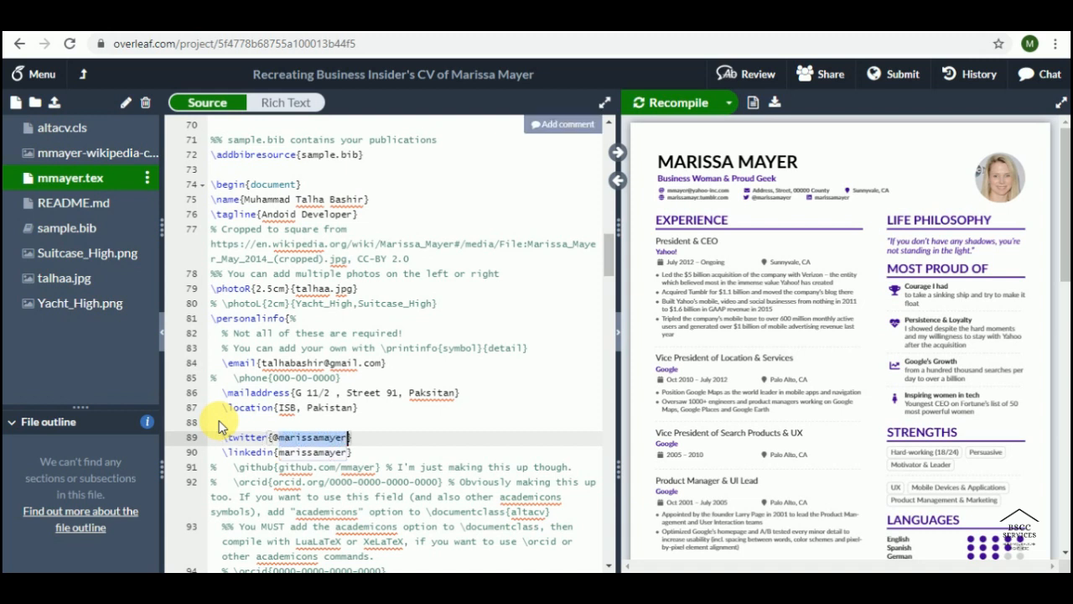
type("talhabasb")
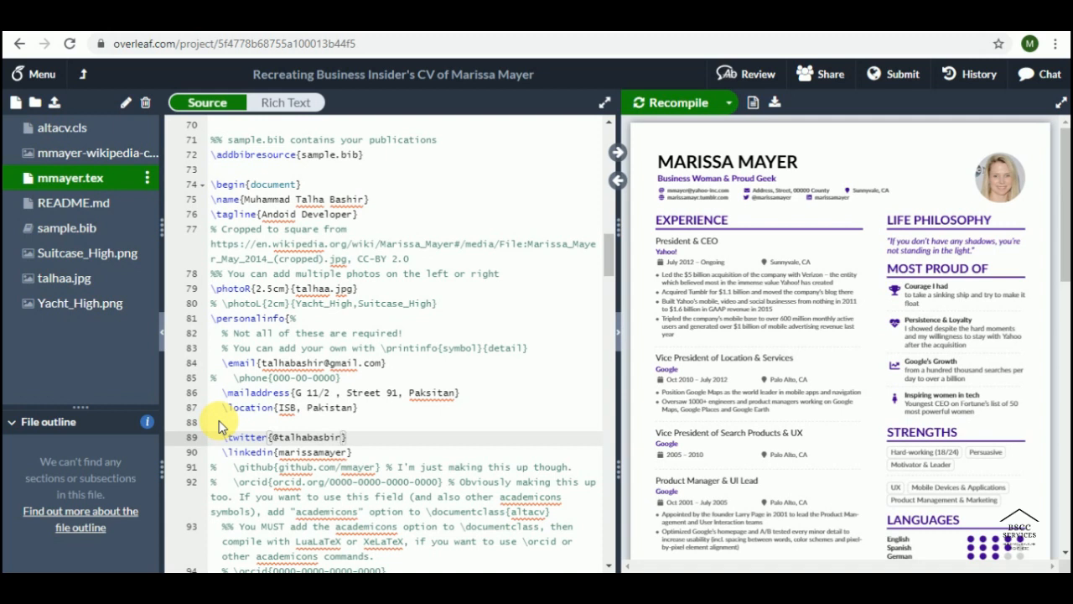
key("Left")
Step: Replace the sample LinkedIn id with the user's own and scroll down to Experience
key("Down")
key("Right")
key("Right")
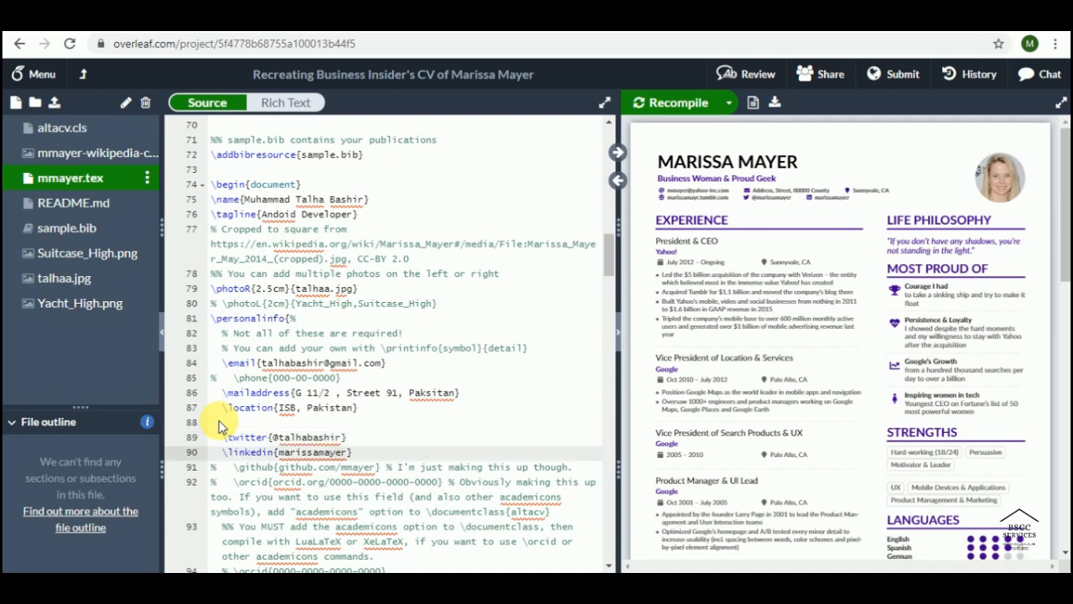
key("Right")
key("BackSpace")
key("BackSpace")
key("BackSpace")
key("BackSpace")
key("BackSpace")
key("BackSpace")
key("BackSpace")
key("BackSpace")
key("BackSpace")
key("BackSpace")
key("BackSpace")
key("BackSpace")
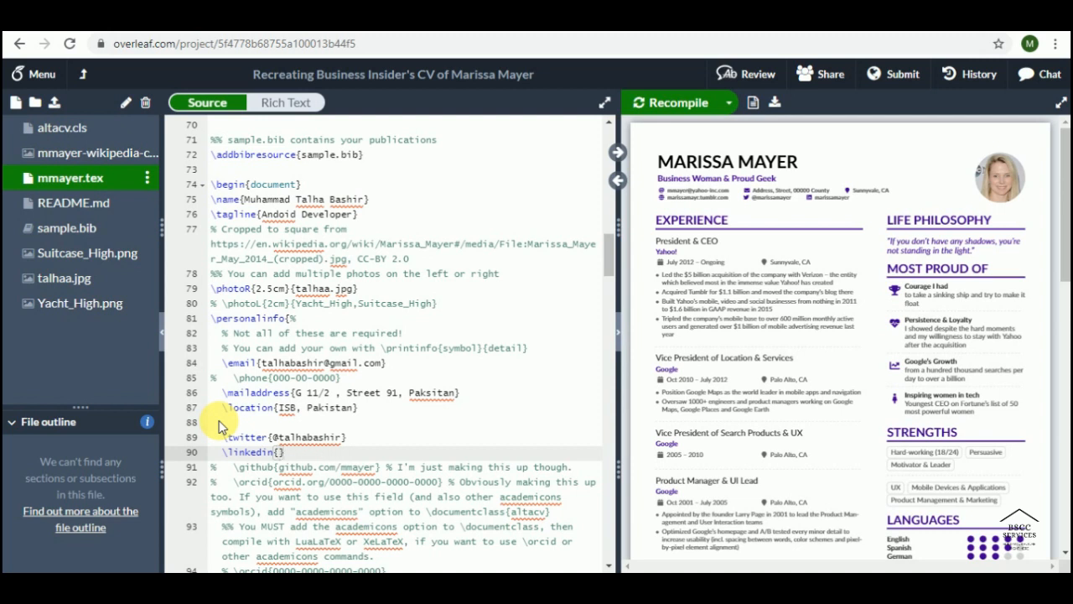
type("talhaba")
type("hsi")
key("BackSpace")
key("BackSpace")
key("BackSpace")
type("shirbw")
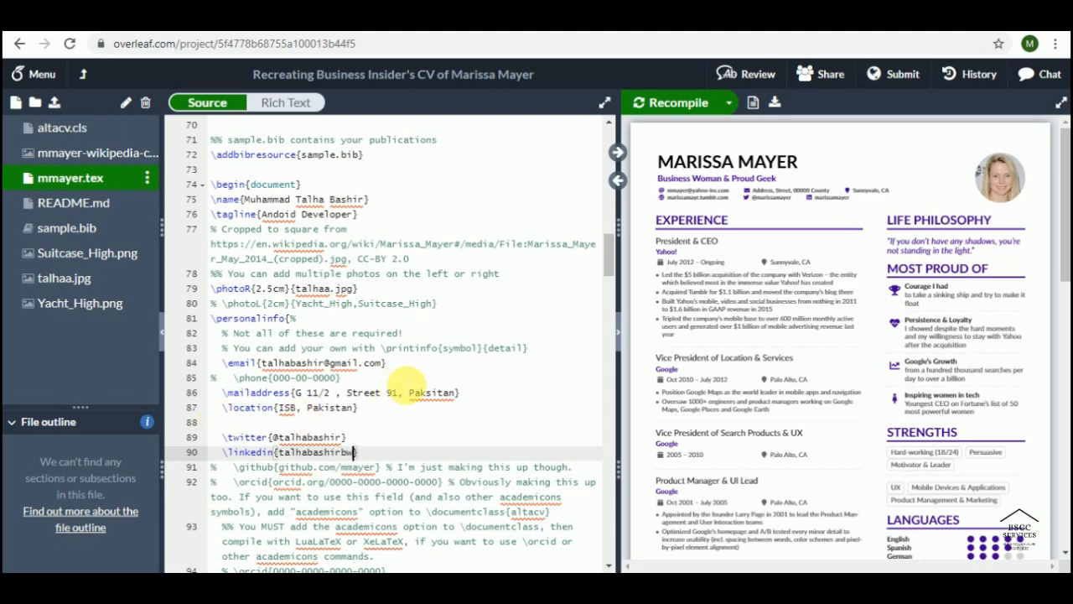
scroll(411, 373, "down", 3)
scroll(411, 369, "down", 4)
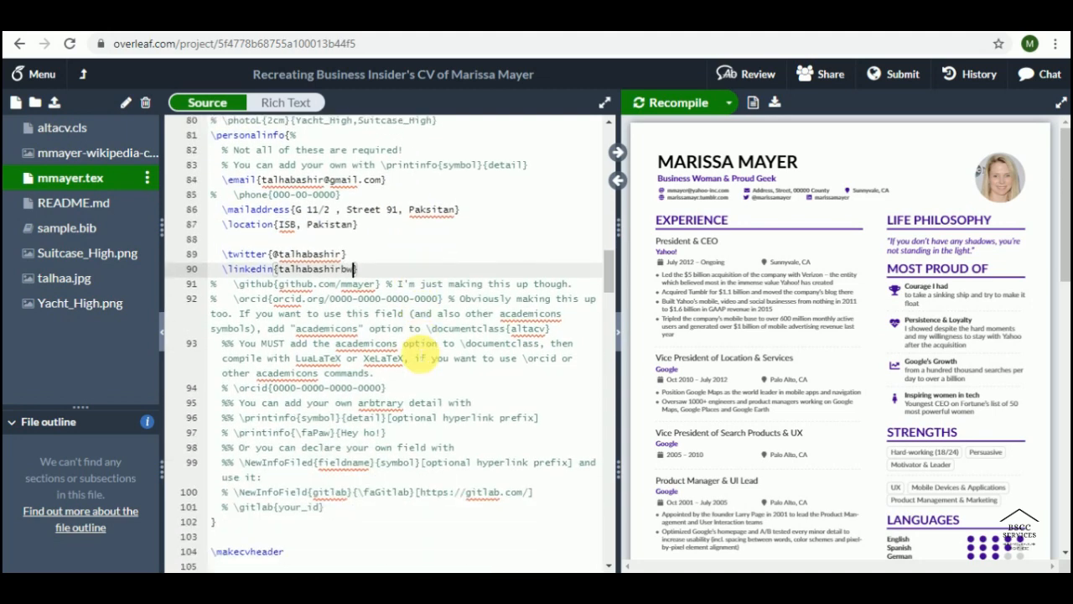
scroll(457, 245, "down", 9)
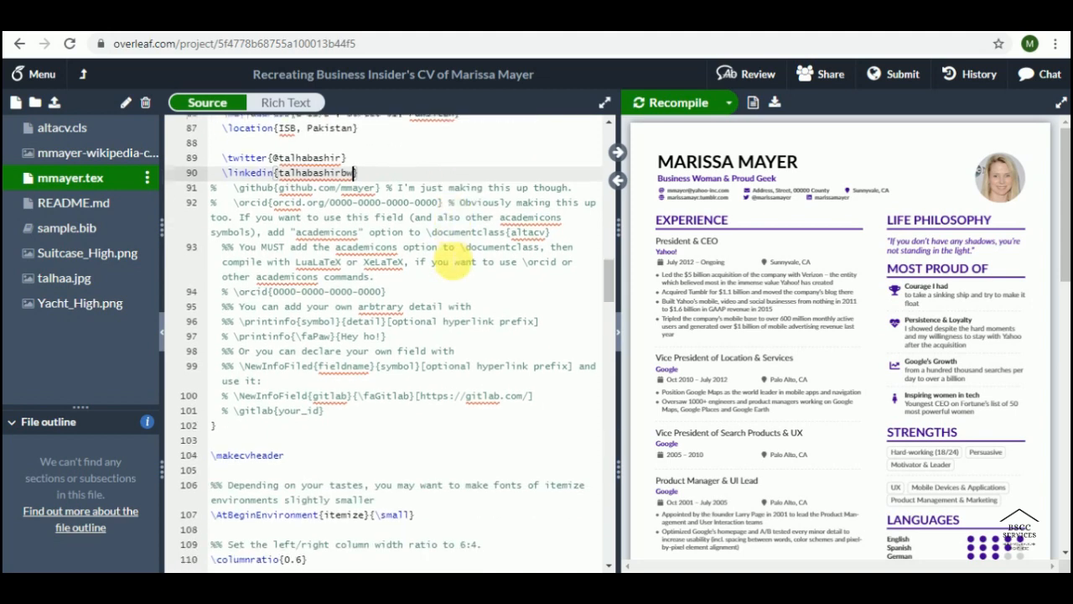
scroll(460, 248, "down", 9)
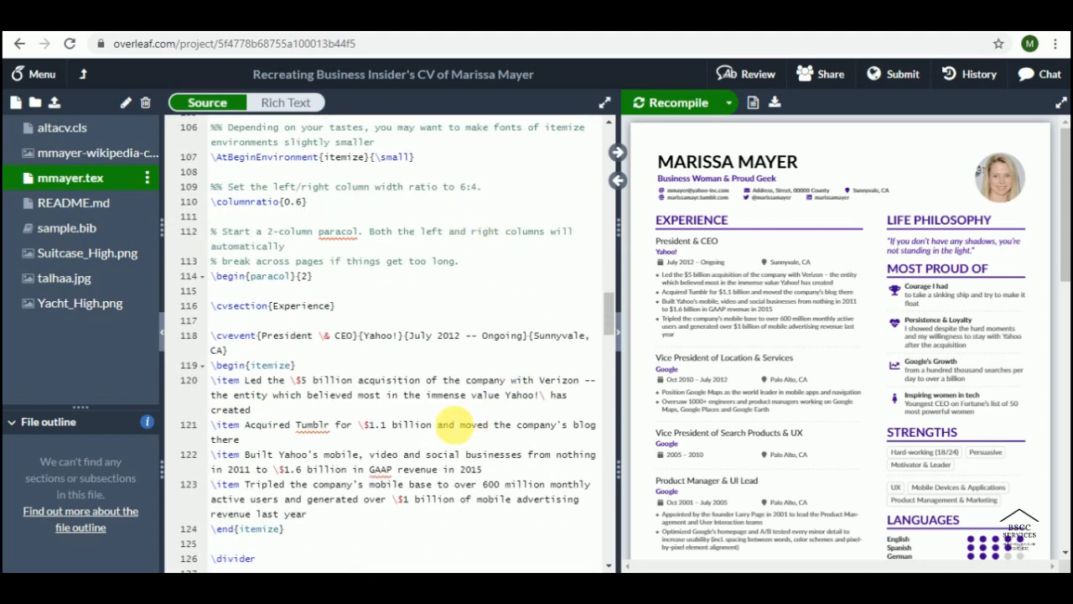
scroll(459, 425, "down", 2)
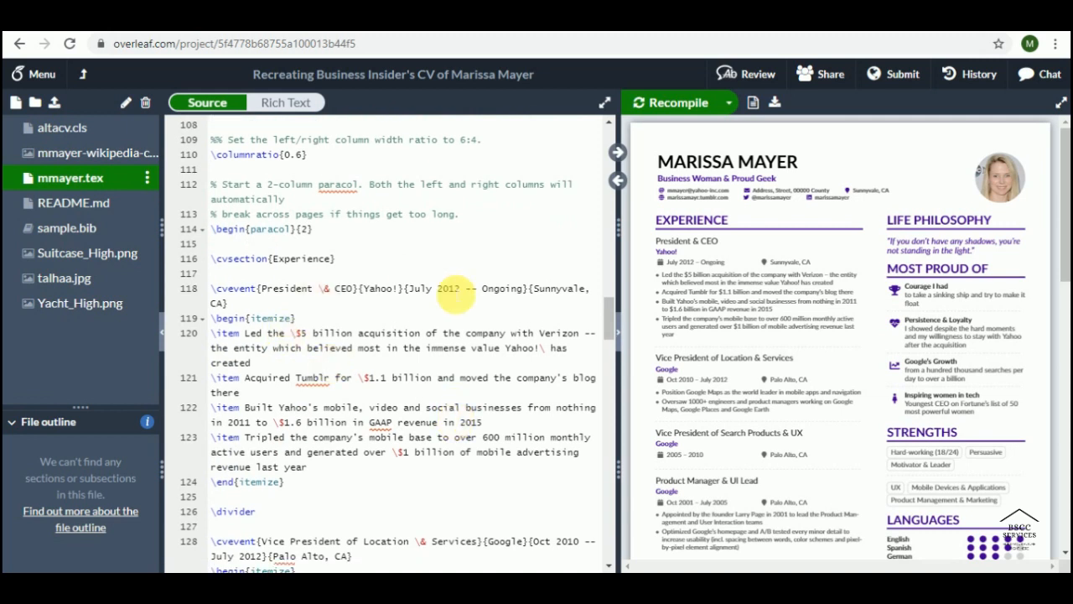
Step: Change the first Experience entry's job title from President \& CEO to Android Developer
left_click_drag(257, 289, 332, 502)
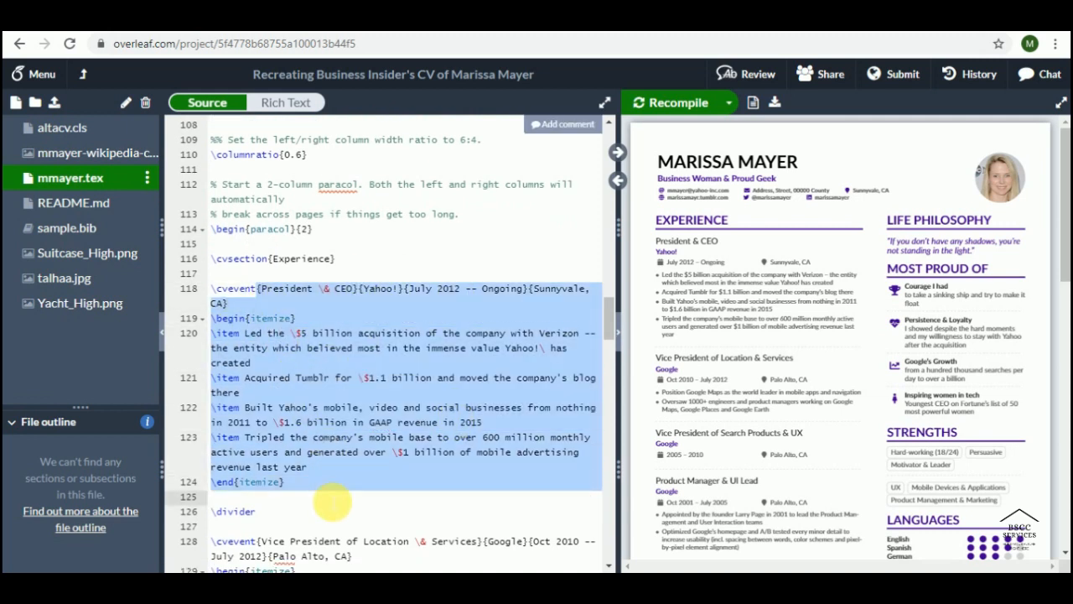
left_click(302, 294)
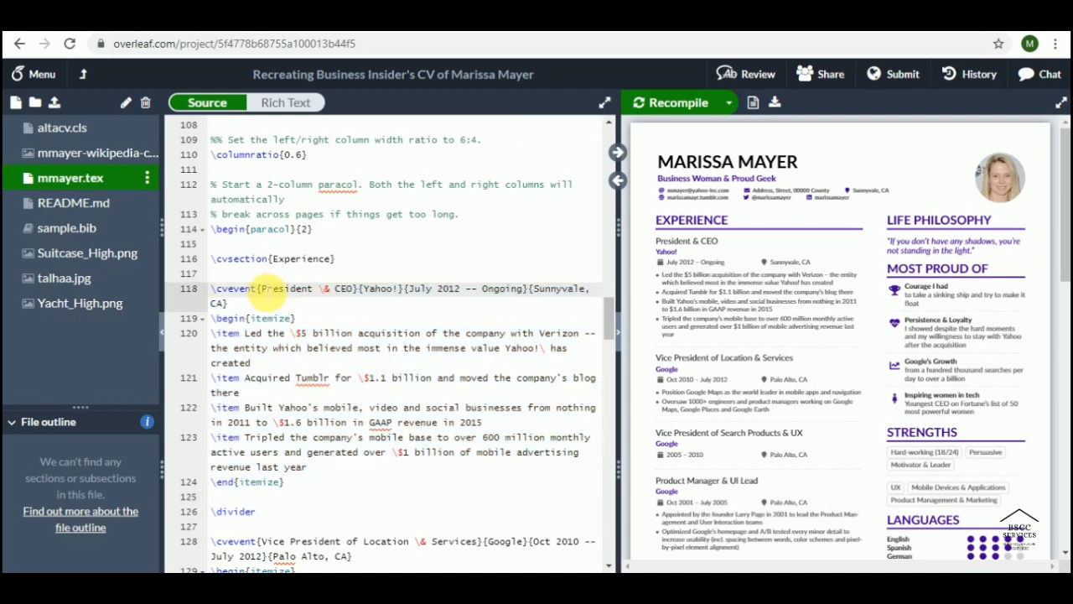
left_click_drag(262, 288, 354, 289)
key("BackSpace")
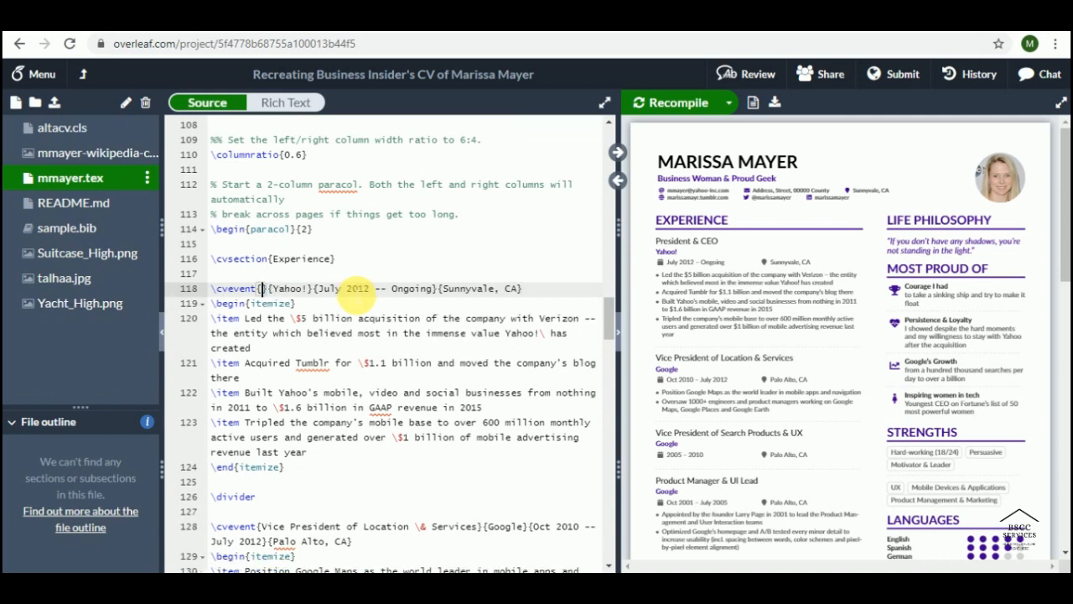
type("Developer")
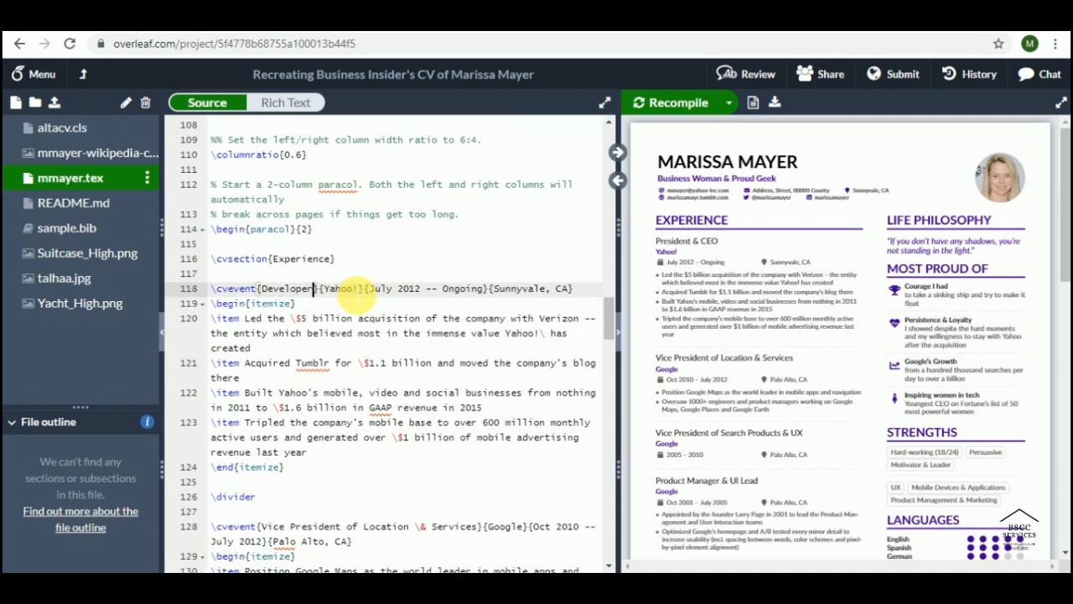
key("Left")
key("Left")
key("Left")
key("Left")
key("Left")
key("Left")
key("Left")
type("We")
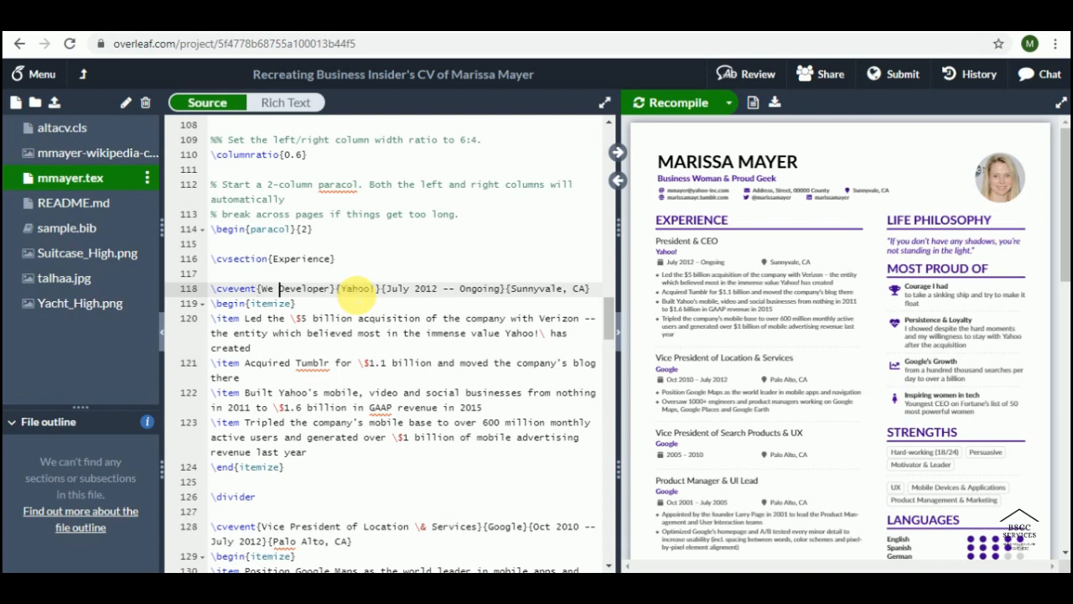
key("BackSpace")
key("BackSpace")
type("Android")
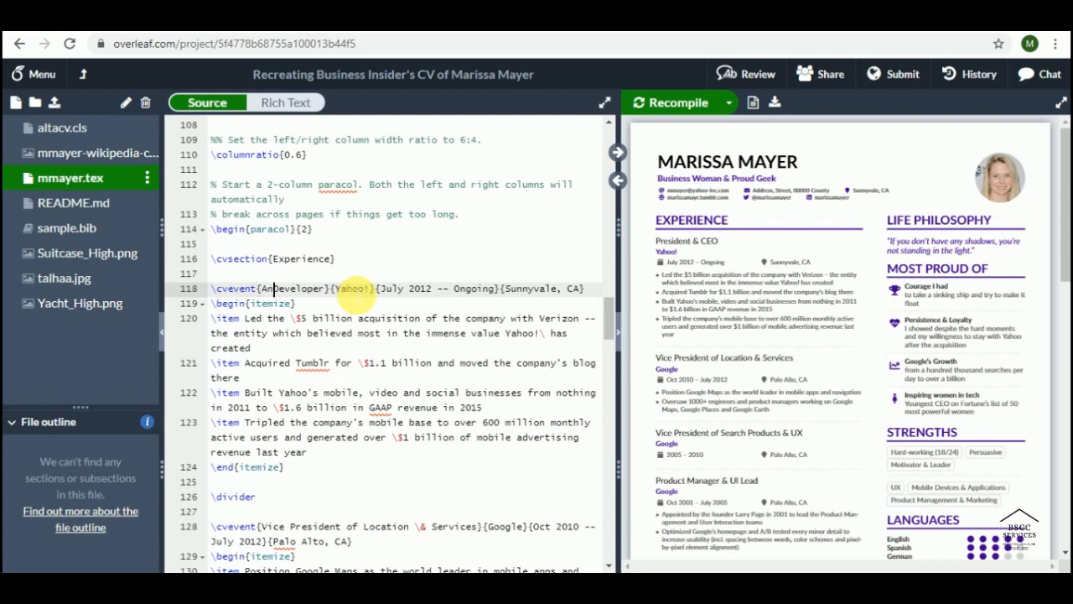
Step: Set the entry's company to Granjur, start year to 2018 and location to Lahore,Pak
key("Right")
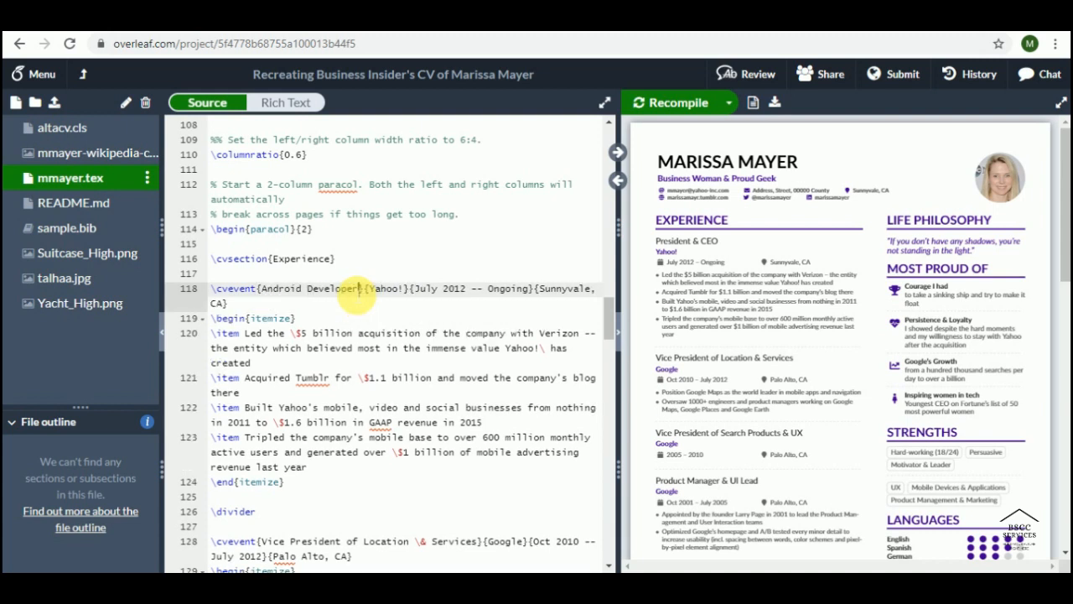
key("Right")
key("Right")
key("shift+Right")
key("shift+Right")
key("shift+Right")
key("shift+Right")
key("shift+Right")
key("shift+Right")
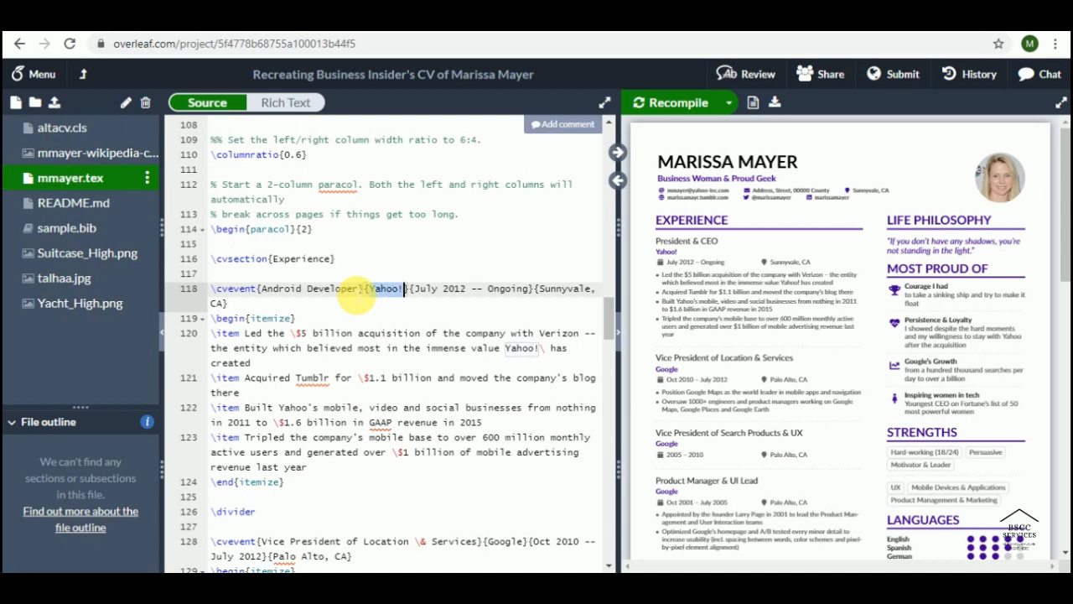
type("Grau")
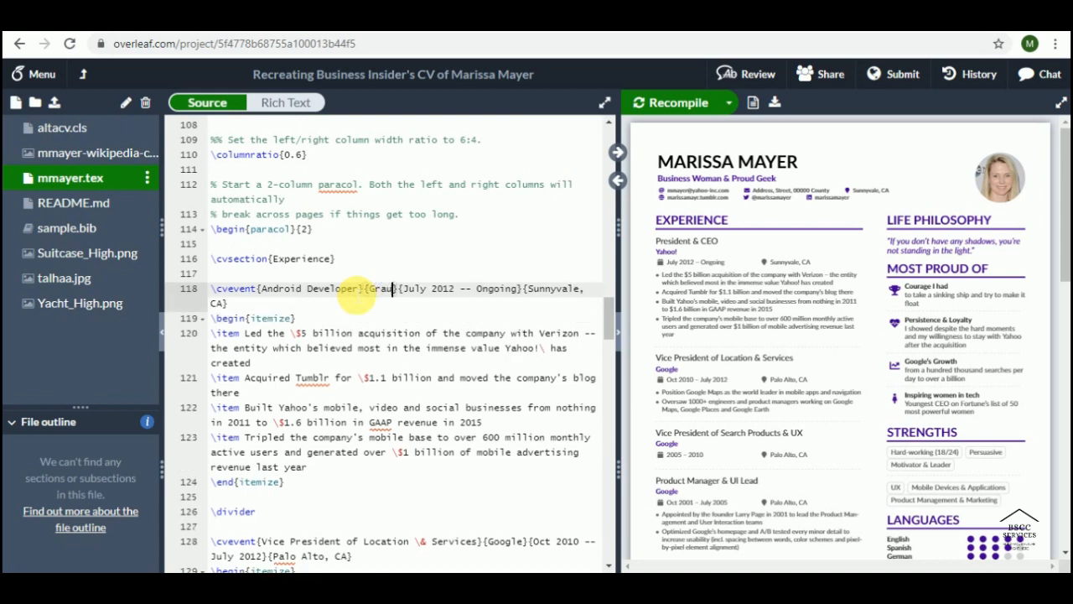
key("BackSpace")
type("njur}")
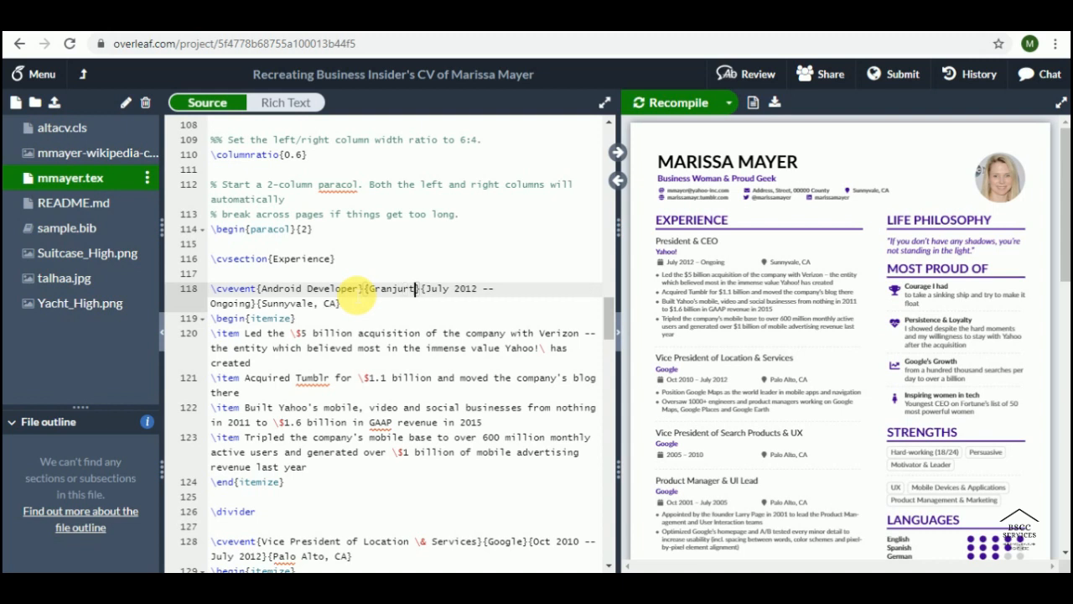
key("Right")
key("Right")
key("Right")
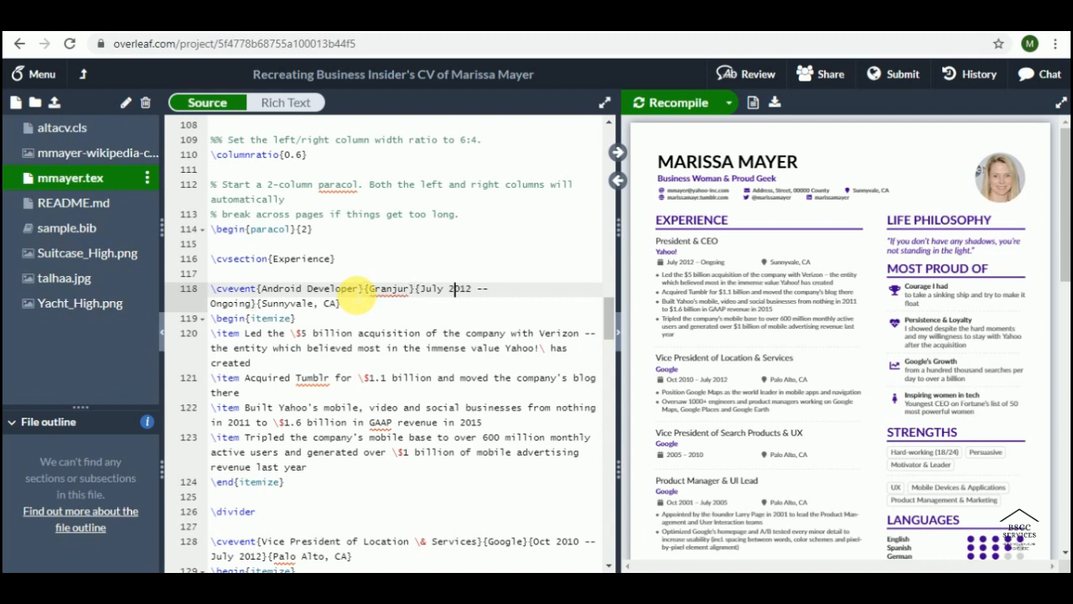
key("BackSpace")
type("8")
key("Right")
key("Right")
key("Right")
key("Right")
key("Right")
key("Right")
key("Right")
key("Right")
key("Right")
key("Right")
key("Right")
key("Right")
key("shift+Right")
key("shift+Right")
key("shift+Right")
key("shift+Right")
key("shift+Right")
key("shift+Right")
key("shift+Right")
key("shift+Right")
key("shift+Right")
key("shift+Right")
key("shift+Right")
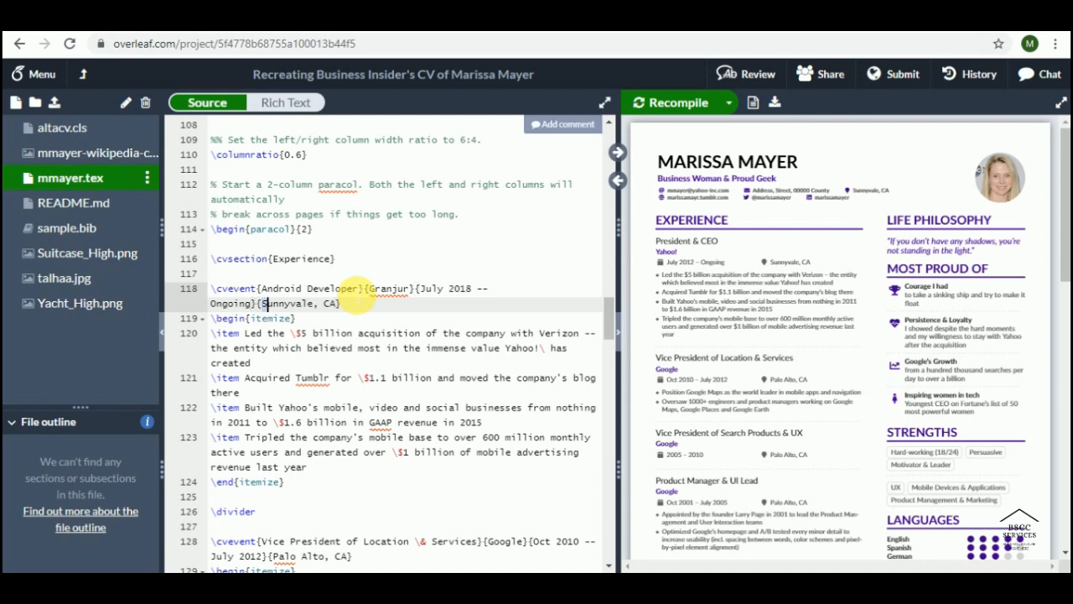
key("shift+Right")
key("shift+Right")
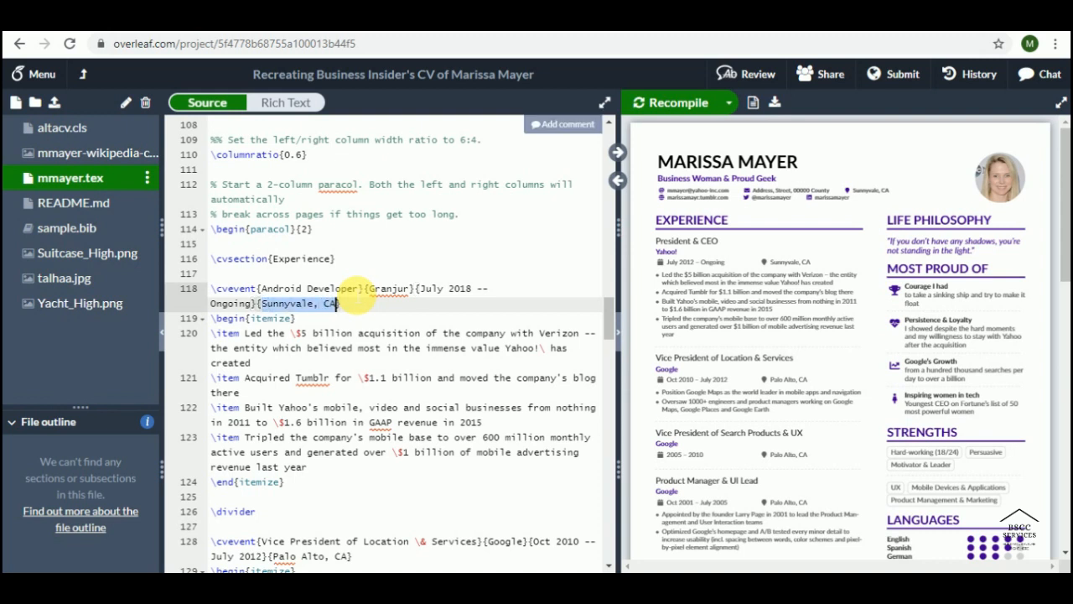
type("Lahire")
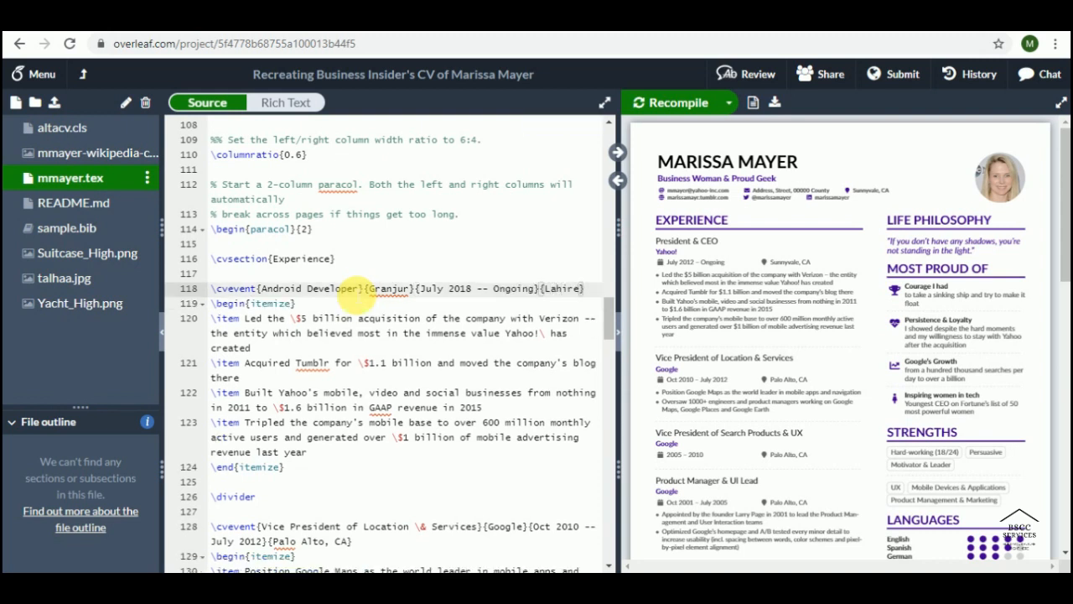
key("BackSpace")
key("BackSpace")
key("BackSpace")
type("ore,Pak")
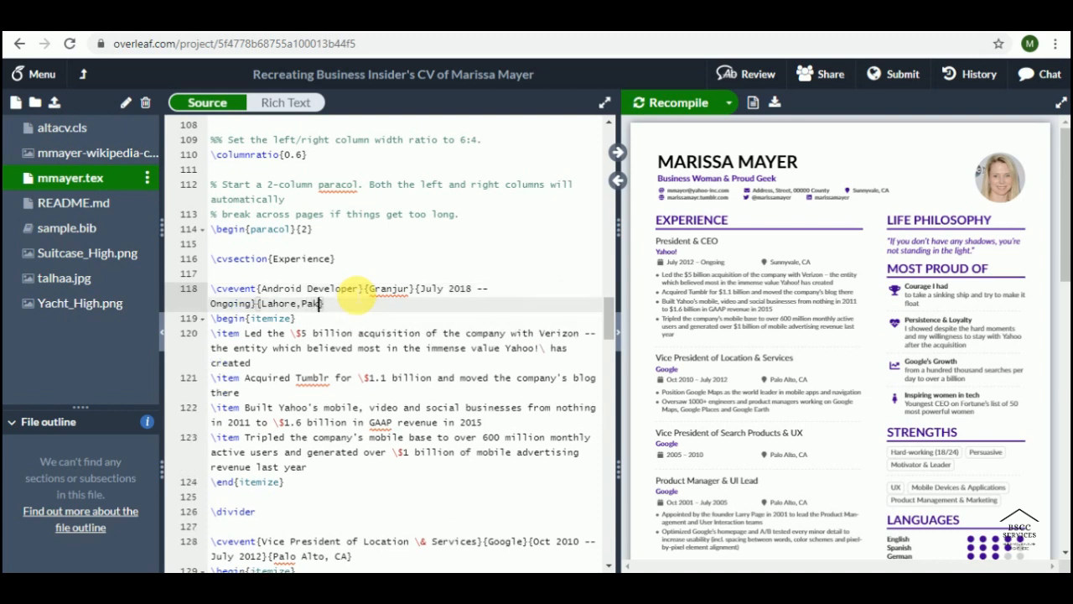
key("Down")
key("Down")
key("Down")
key("Down")
key("Down")
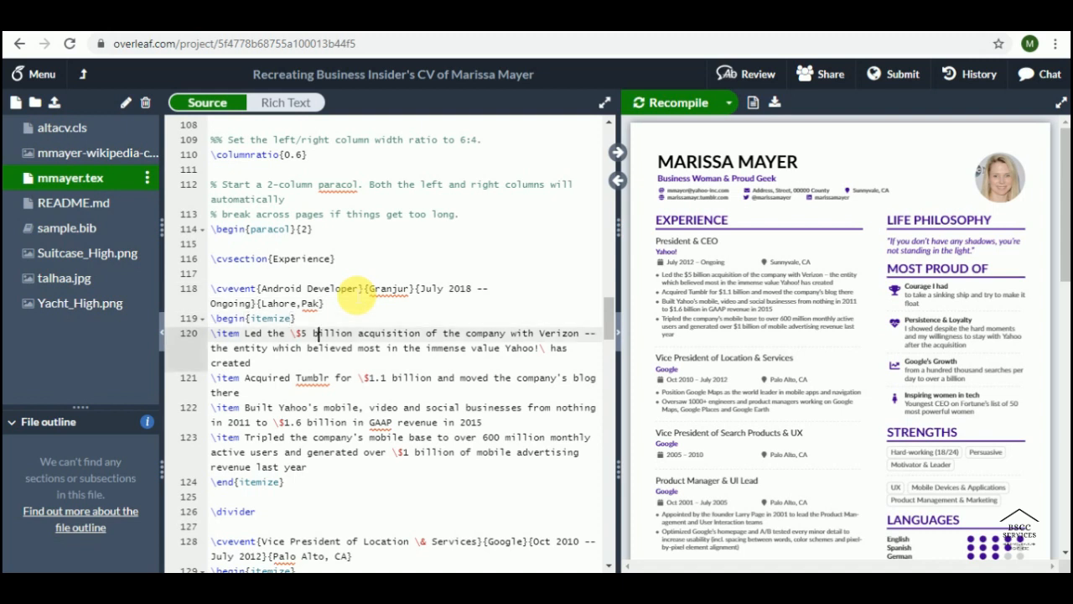
Step: Delete the four old bullet points under the first \cvevent entry
key("Down")
key("Down")
key("Down")
key("Down")
key("Down")
key("Down")
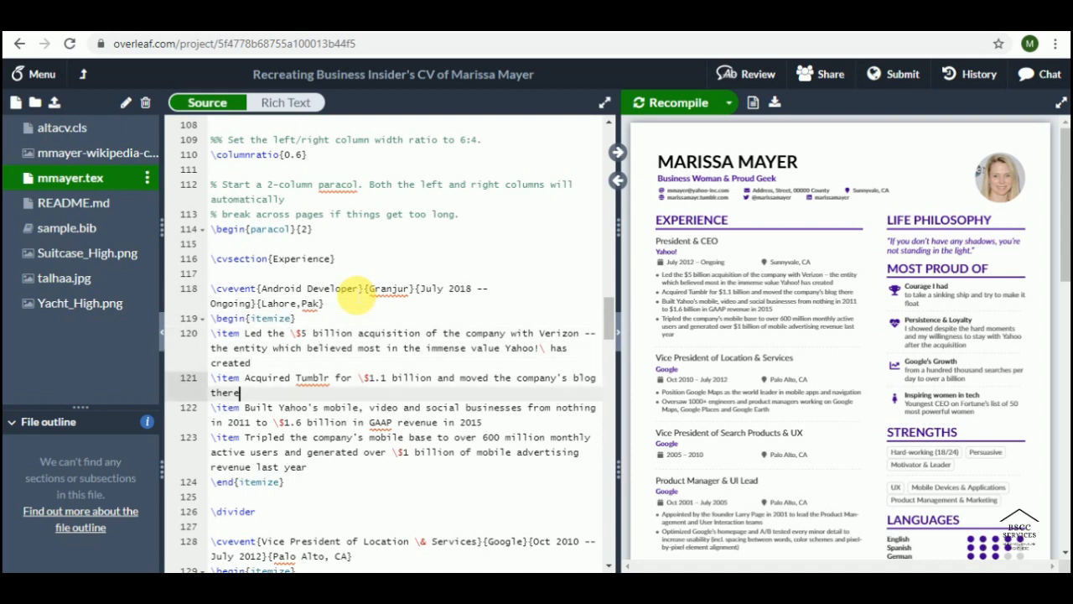
key("shift+Down")
key("shift+Up")
key("shift+Up")
key("shift+Up")
key("shift+Up")
key("shift+Up")
key("shift+Up")
key("shift+Up")
key("shift+Up")
key("shift+Up")
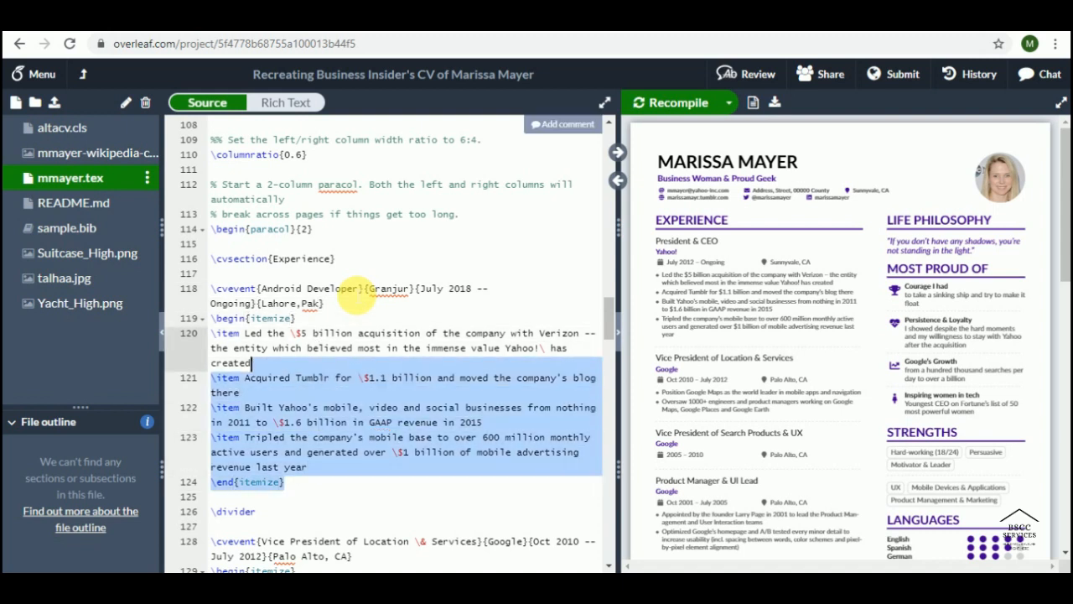
key("shift+Left")
key("shift+Left")
key("shift+Left")
key("shift+Left")
key("Left")
key("Down")
key("Down")
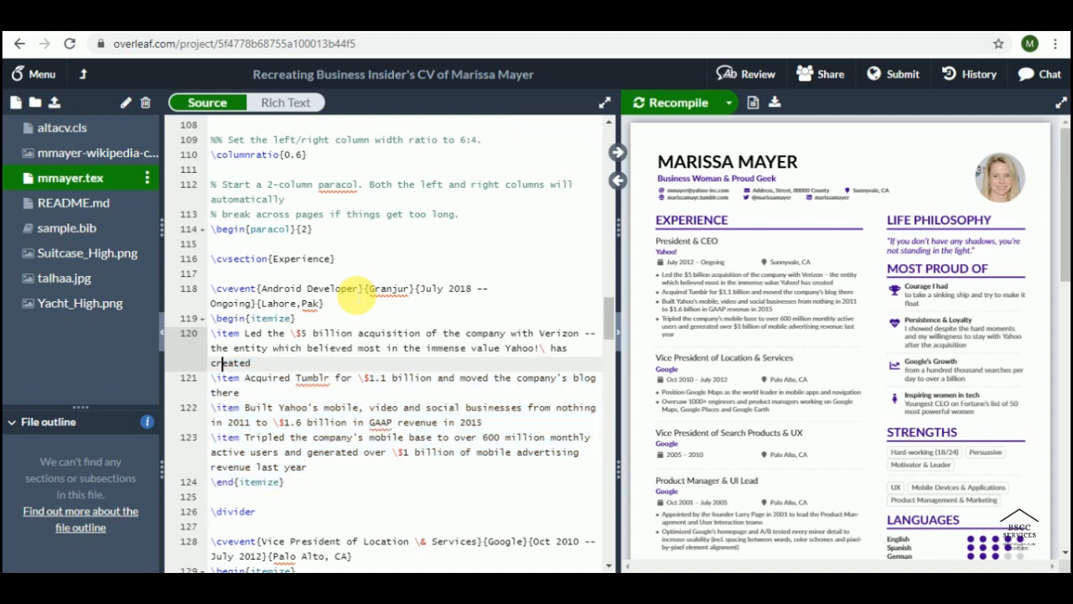
key("Left")
key("Left")
key("Left")
key("Left")
key("Up")
key("Up")
key("Left")
key("Left")
key("Down")
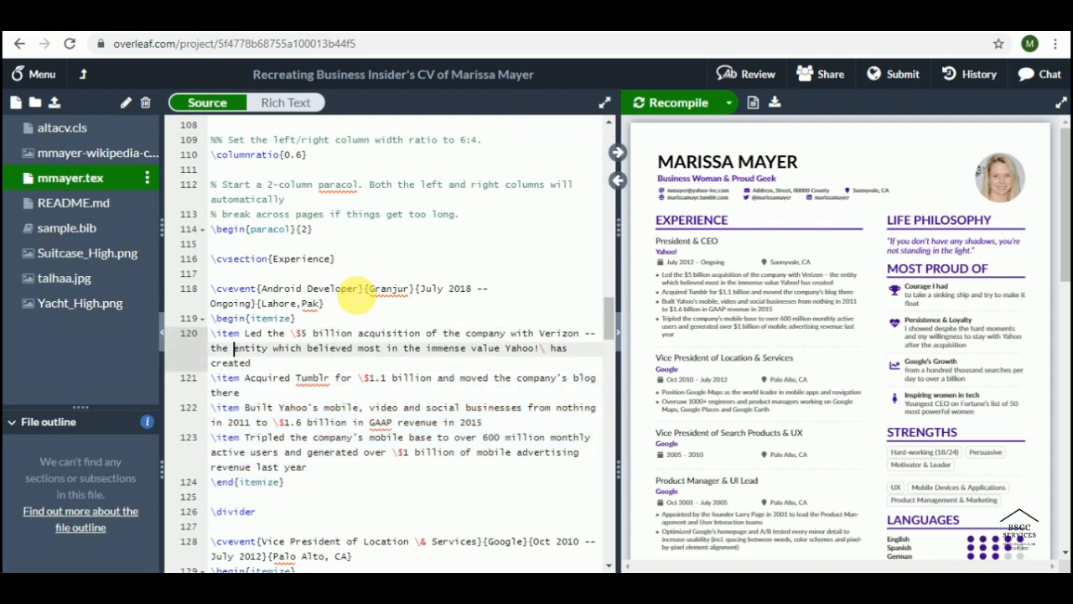
key("Left")
key("Up")
key("Left")
key("shift+Down")
key("shift+Down")
key("shift+Down")
key("shift+Down")
key("shift+Down")
key("shift+Down")
key("shift+Down")
key("shift+Down")
key("shift+Down")
key("shift+Down")
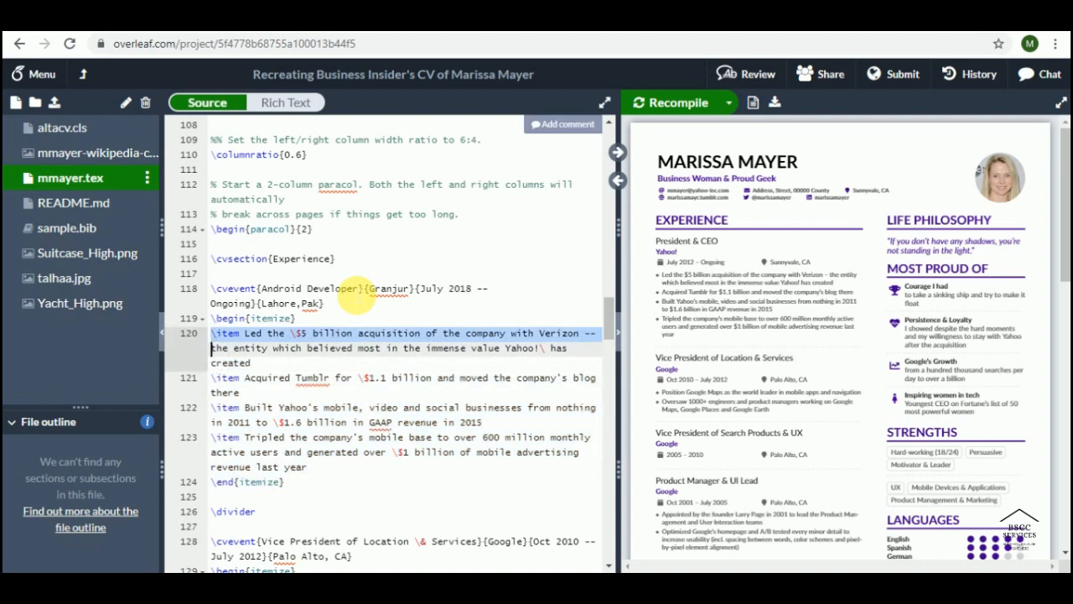
key("BackSpace")
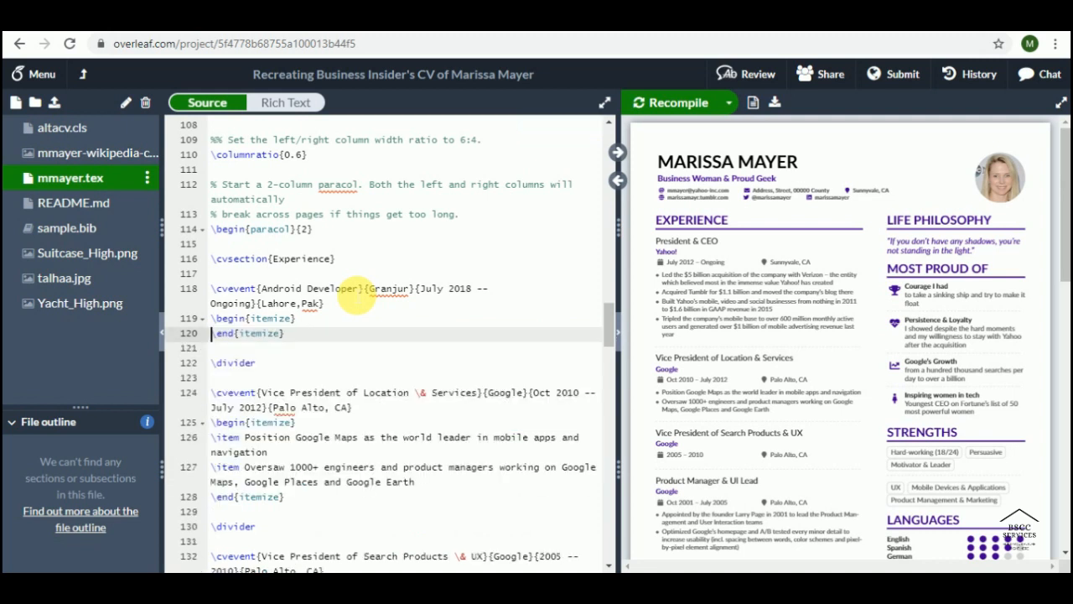
Step: Add bullet lines reading 'Food Application' and 'Education based Application'
key("Return")
key("Up")
type("\\item ")
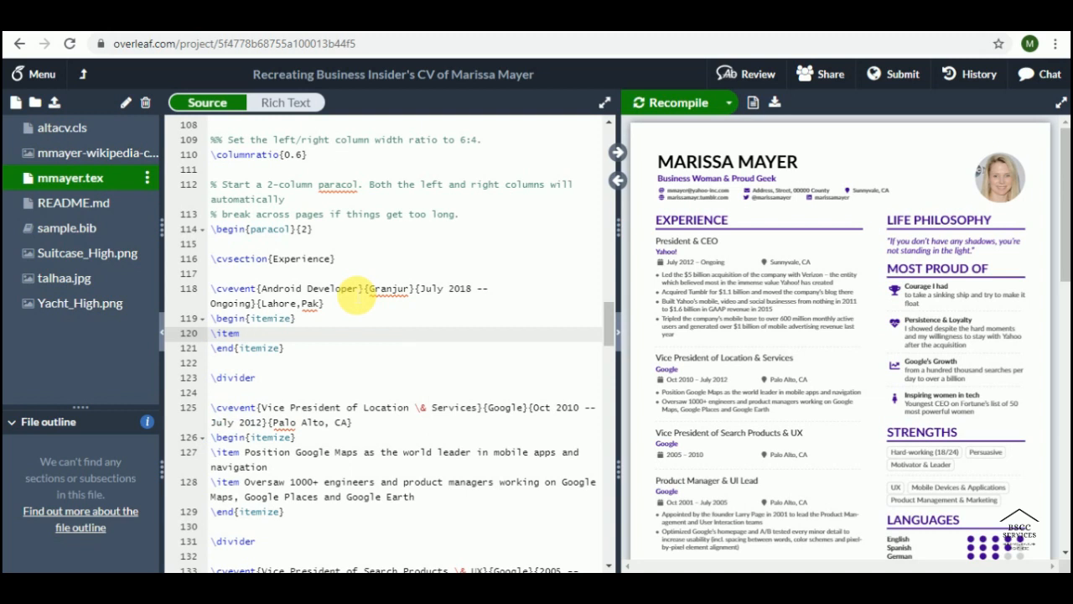
type("Food App, i")
key("BackSpace")
key("BackSpace")
key("BackSpace")
type("lication")
key("Return")
type("\\itemmarker")
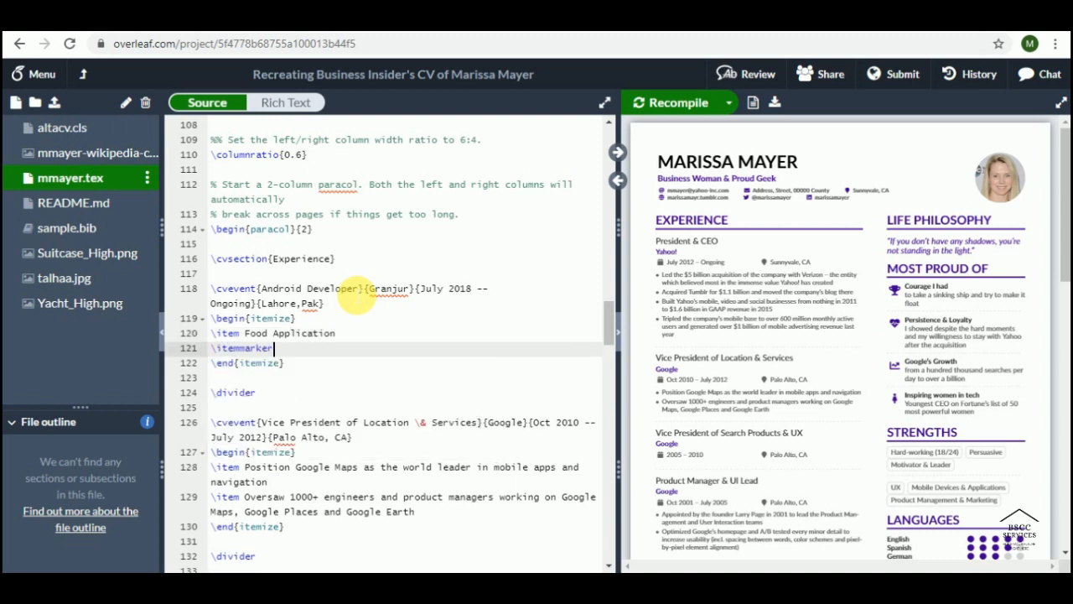
key("BackSpace")
key("BackSpace")
key("BackSpace")
key("BackSpace")
key("BackSpace")
type("Education based Applicait")
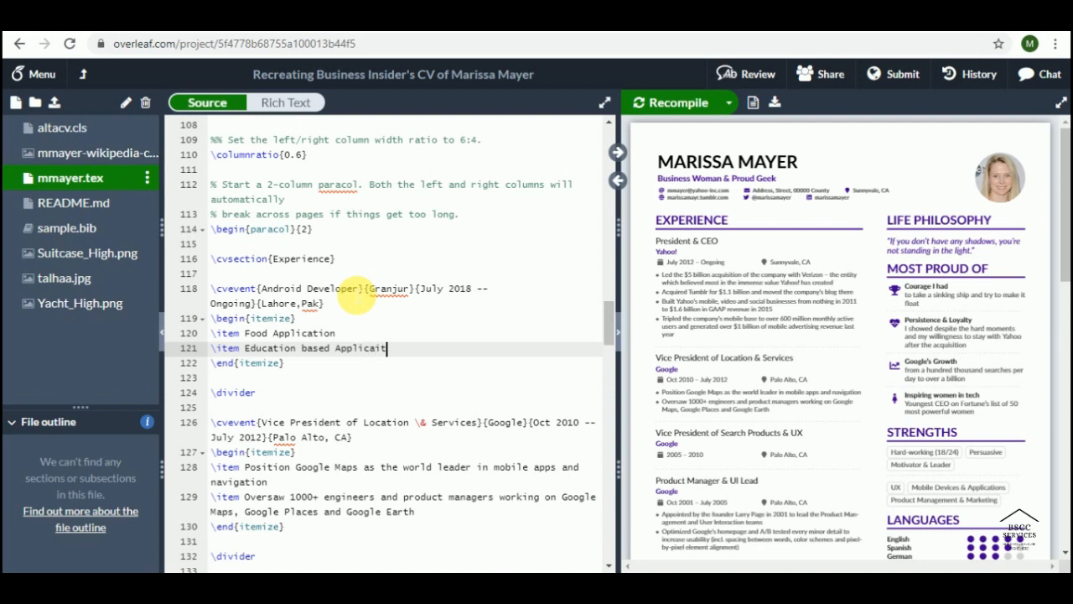
type("on")
key("BackSpace")
key("BackSpace")
key("BackSpace")
key("BackSpace")
type("tion")
Step: Append colons to both bullets and add a third, '\item Dictionary based application:'
key("Up")
type(":")
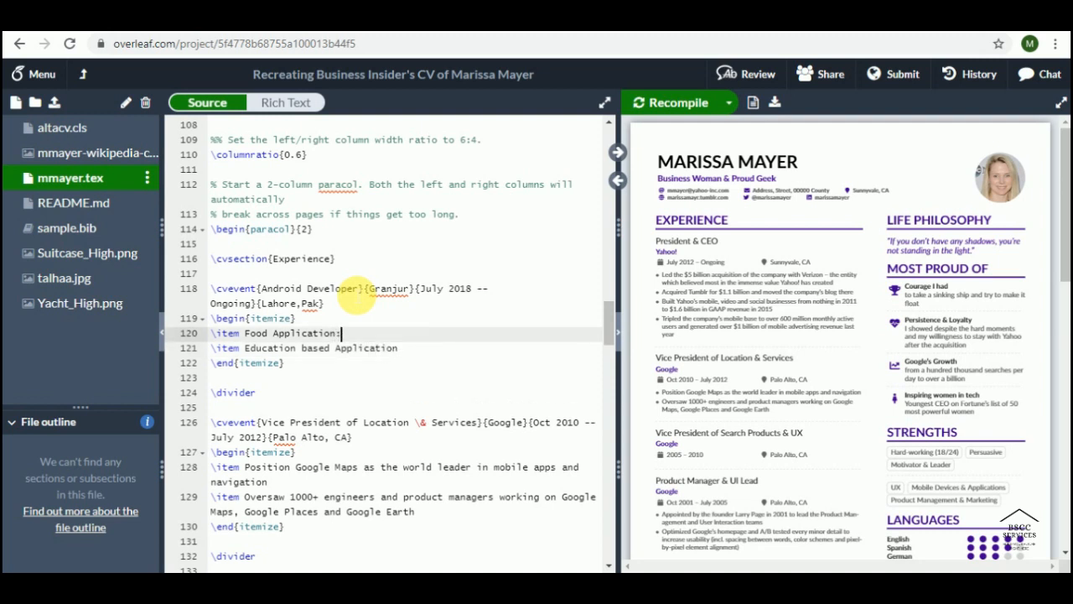
key("Down")
key("Right")
key("Right")
key("Right")
key("Right")
key("Right")
key("Right")
key("Right")
key("Right")
key("Right")
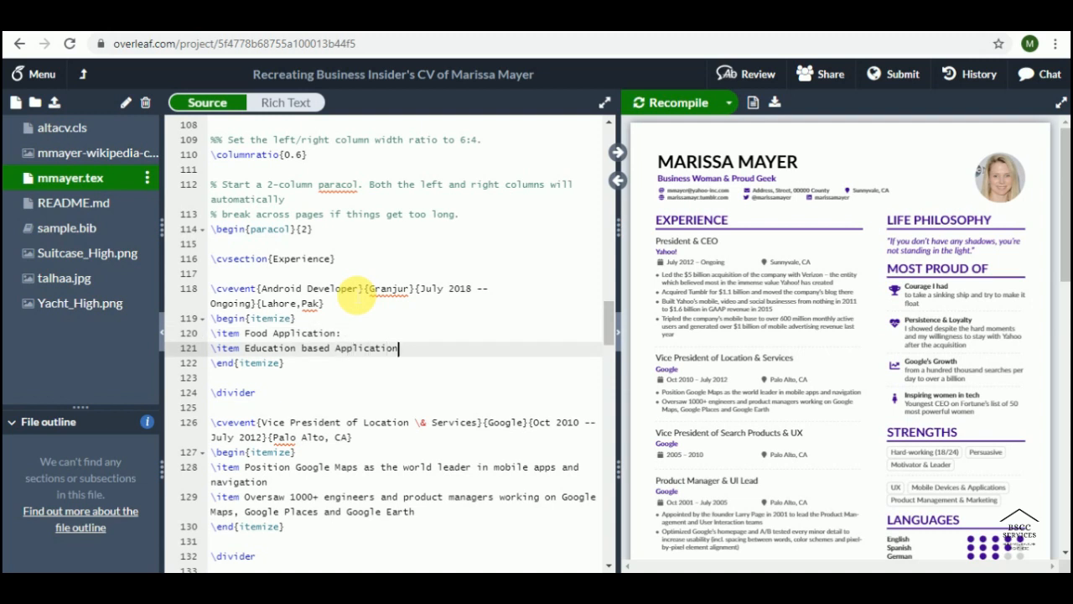
type(":")
key("Return")
type("\\item ")
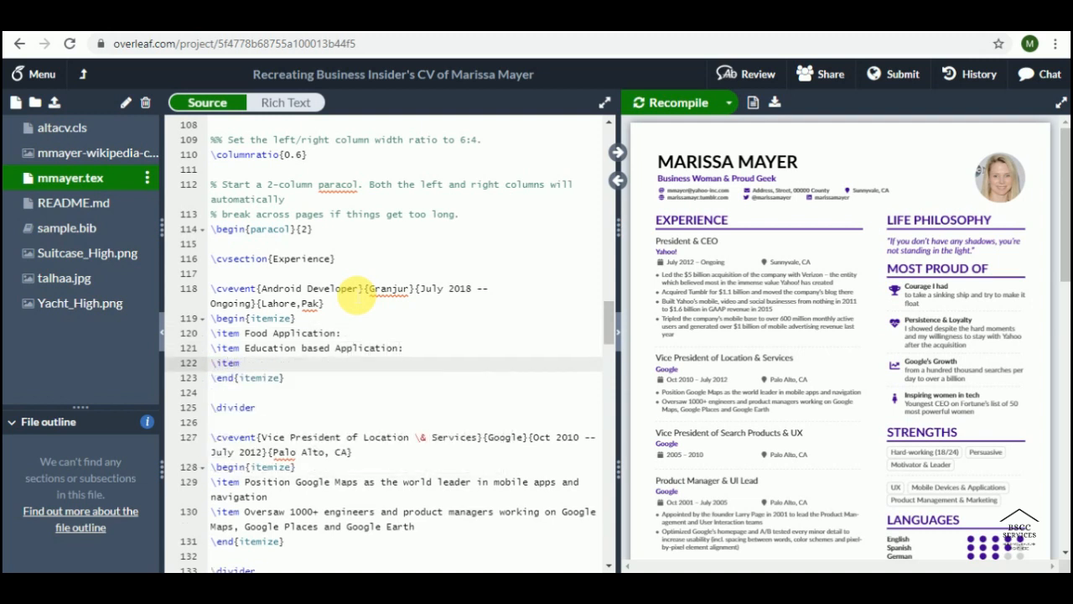
type("Dictionary based application")
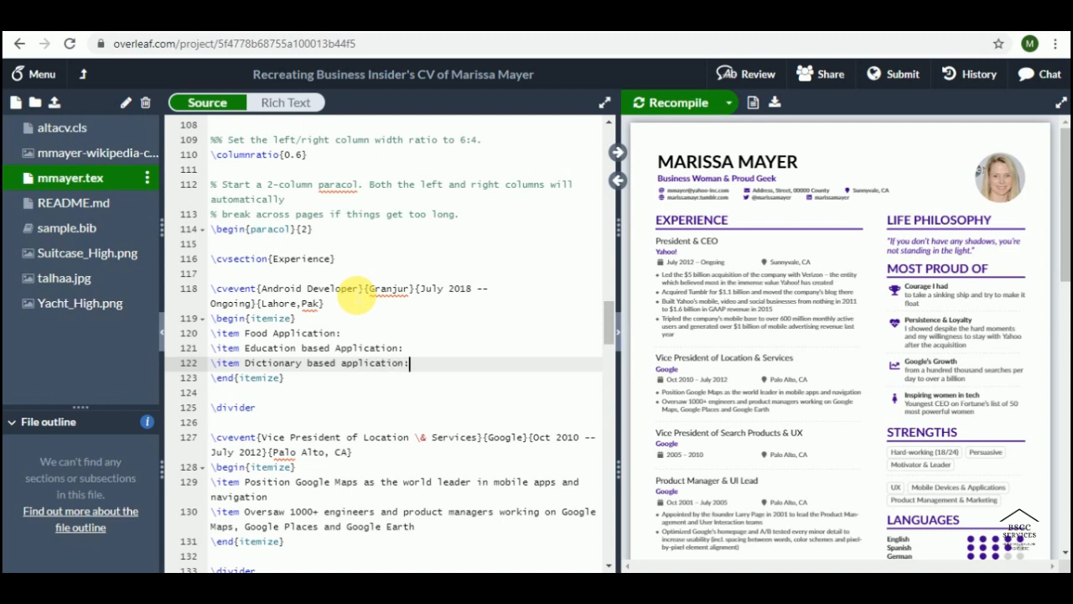
type(":")
key("Down")
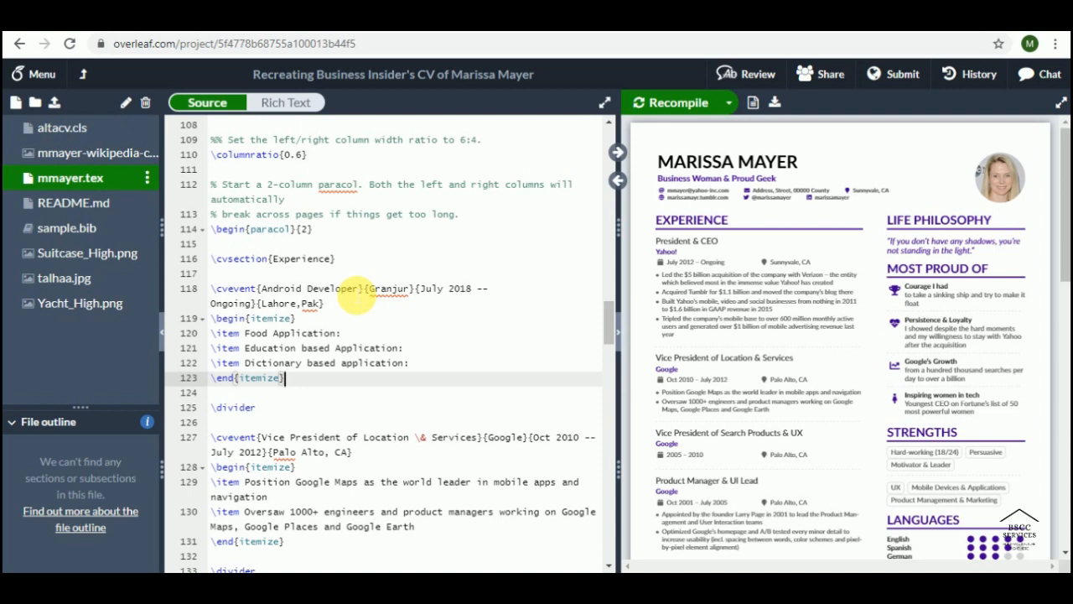
key("Down")
key("Down")
key("Down")
key("Down")
Step: Replace the Vice President job title with 'Lecturer(Computer Science)'
key("Left")
key("Left")
key("Left")
key("Left")
key("Left")
key("Left")
key("Left")
key("Left")
key("Left")
key("Left")
key("Left")
key("Left")
key("Left")
key("Left")
key("Left")
key("Left")
key("Left")
key("Left")
key("Left")
key("Left")
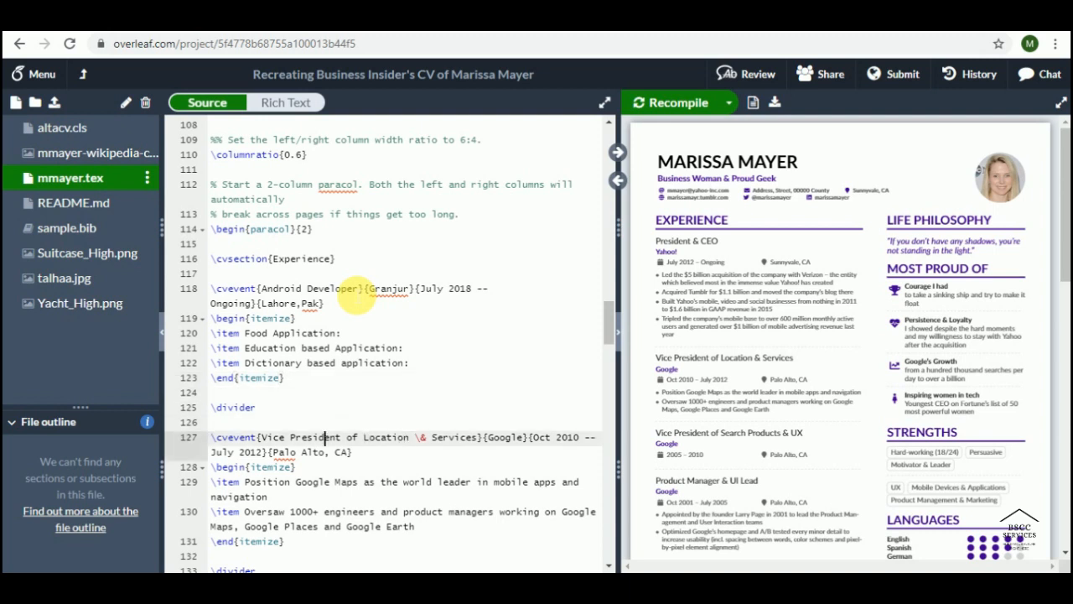
key("Left")
key("Left")
key("Left")
key("shift+Right")
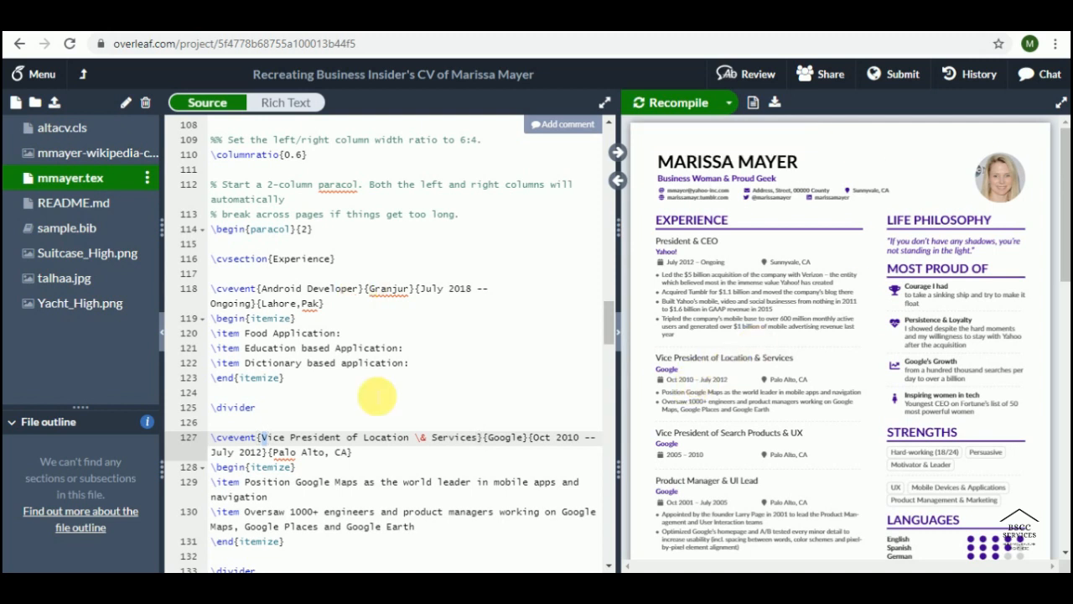
key("shift+Right")
key("shift+Right")
key("shift+Right")
key("shift+Right")
key("shift+Right")
key("shift+Right")
key("shift+Right")
key("shift+Right")
key("shift+Right")
key("shift+Right")
key("shift+Right")
key("shift+Right")
key("shift+Right")
key("shift+Right")
key("shift+Right")
key("shift+Right")
key("shift+Right")
key("shift+Right")
key("shift+Right")
key("shift+Right")
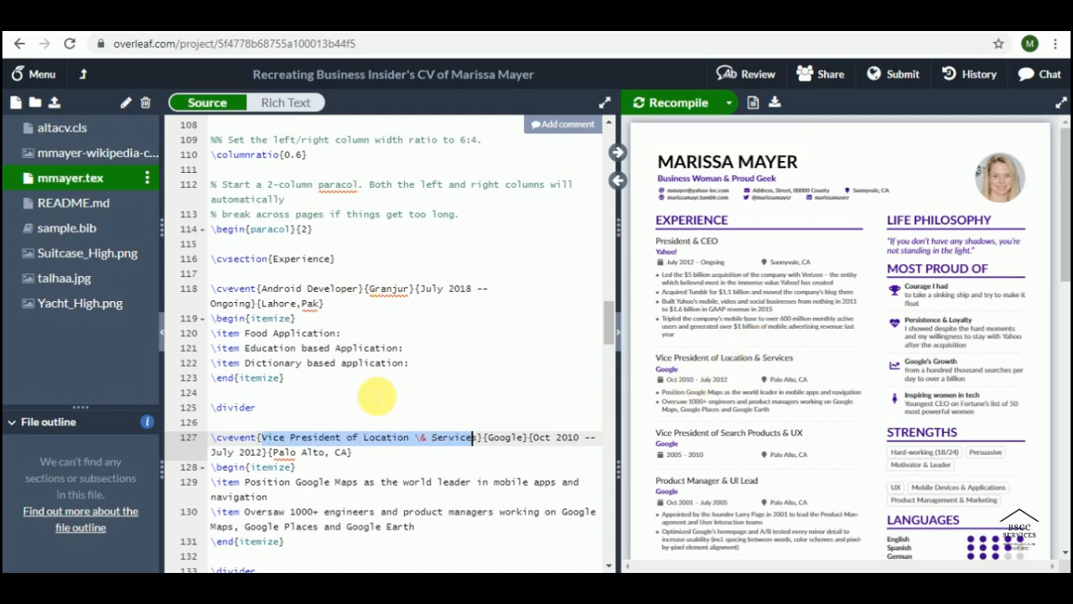
key("BackSpace")
type("Teach")
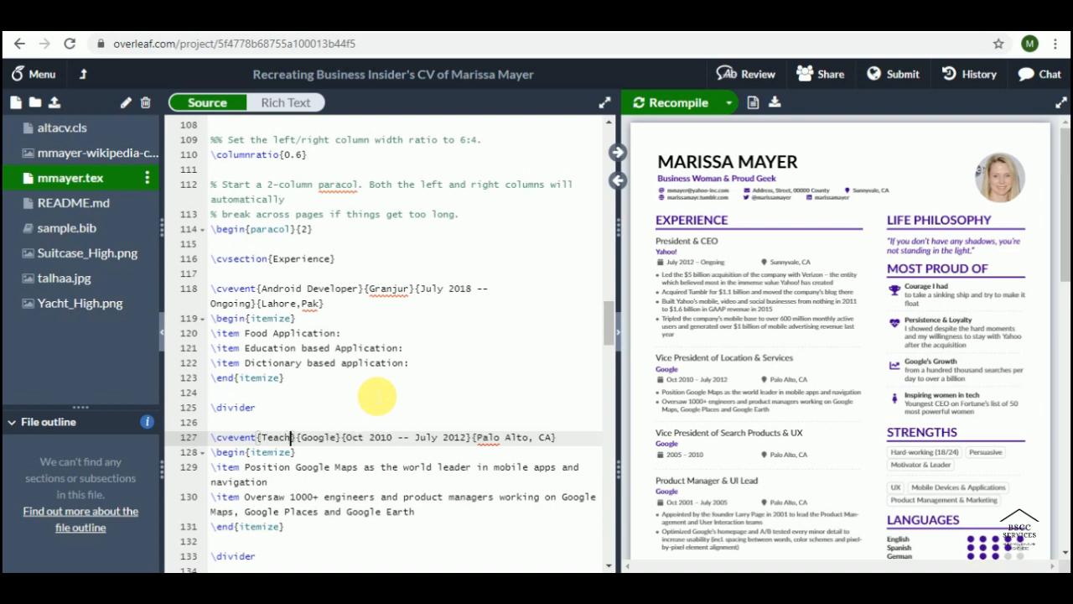
type("ing")
key("BackSpace")
key("BackSpace")
key("BackSpace")
key("BackSpace")
key("BackSpace")
key("BackSpace")
key("BackSpace")
key("BackSpace")
key("BackSpace")
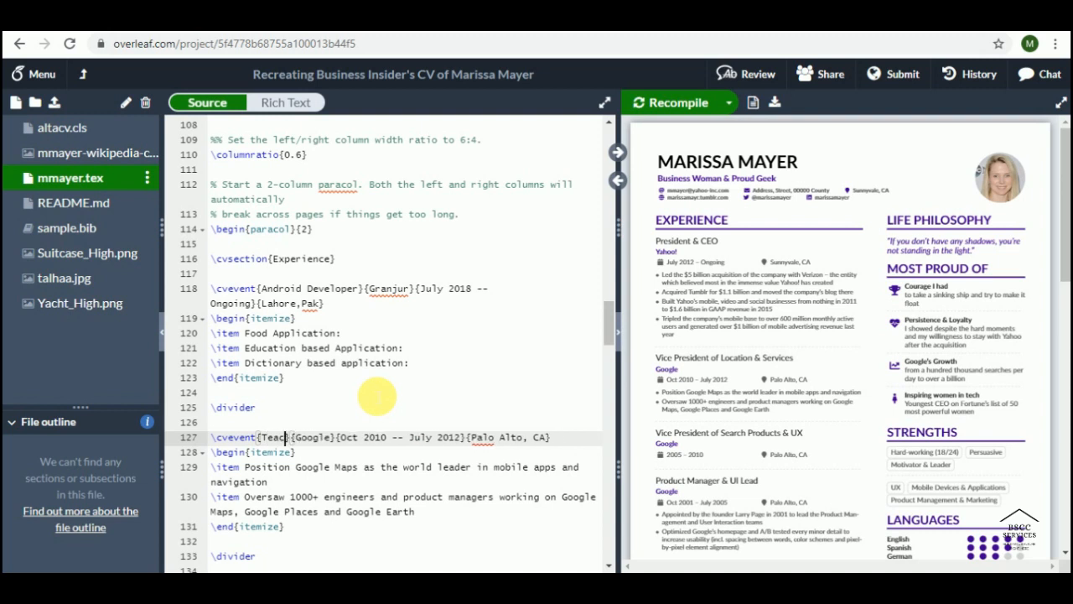
type("LEcture")
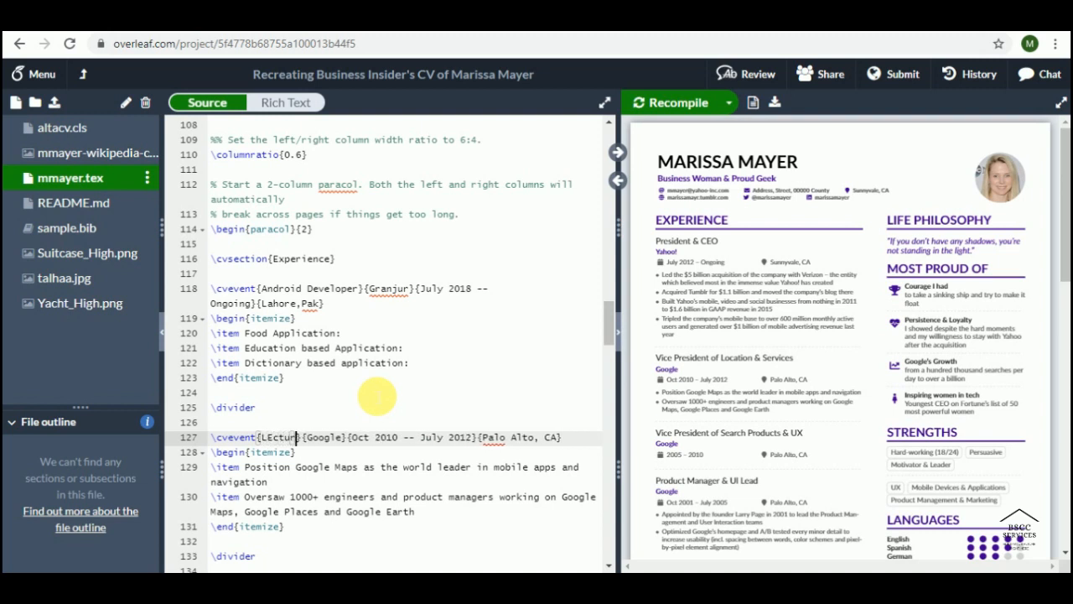
key("Left")
key("Left")
key("Left")
key("Left")
key("Left")
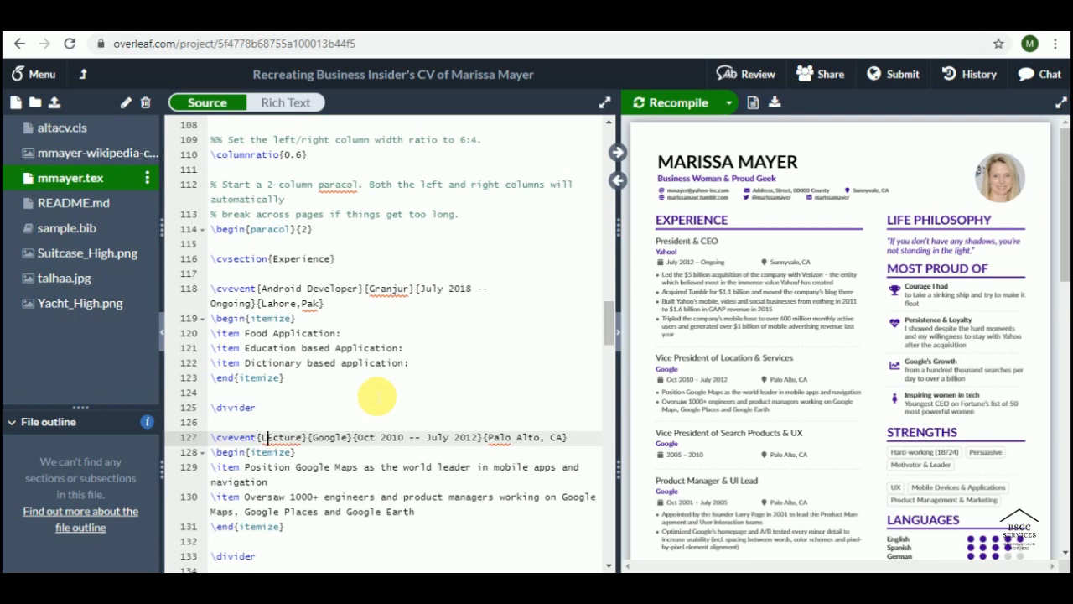
key("BackSpace")
type("e")
key("Right")
key("Right")
key("Right")
type("r")
type("(Com")
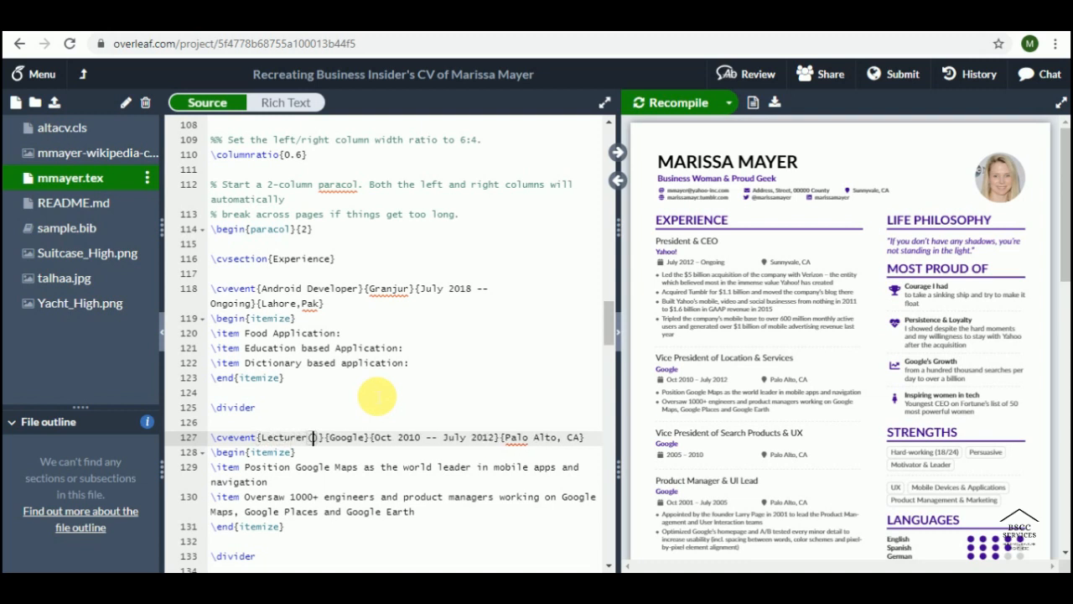
type("puter Sciece")
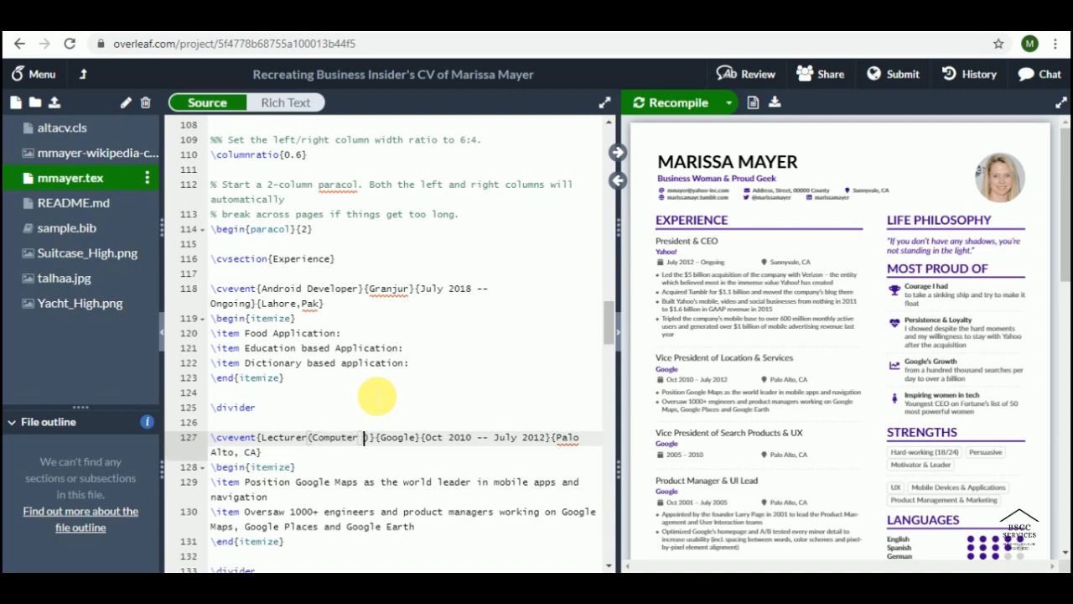
key("BackSpace")
key("BackSpace")
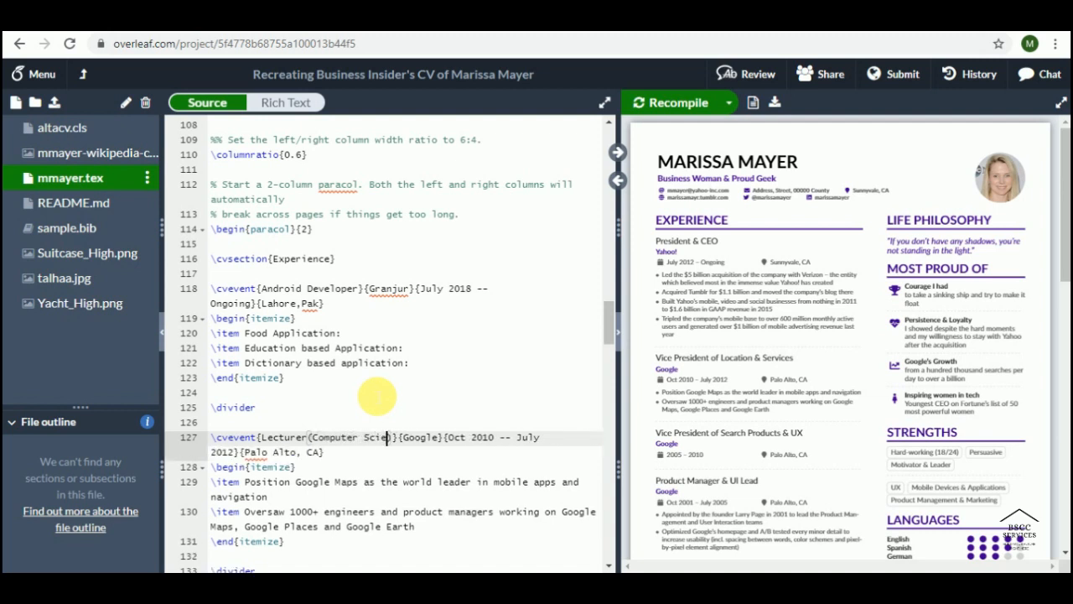
type("nce)")
Step: Change the company name from Google to ABASYN
key("Right")
key("Right")
key("shift+Right")
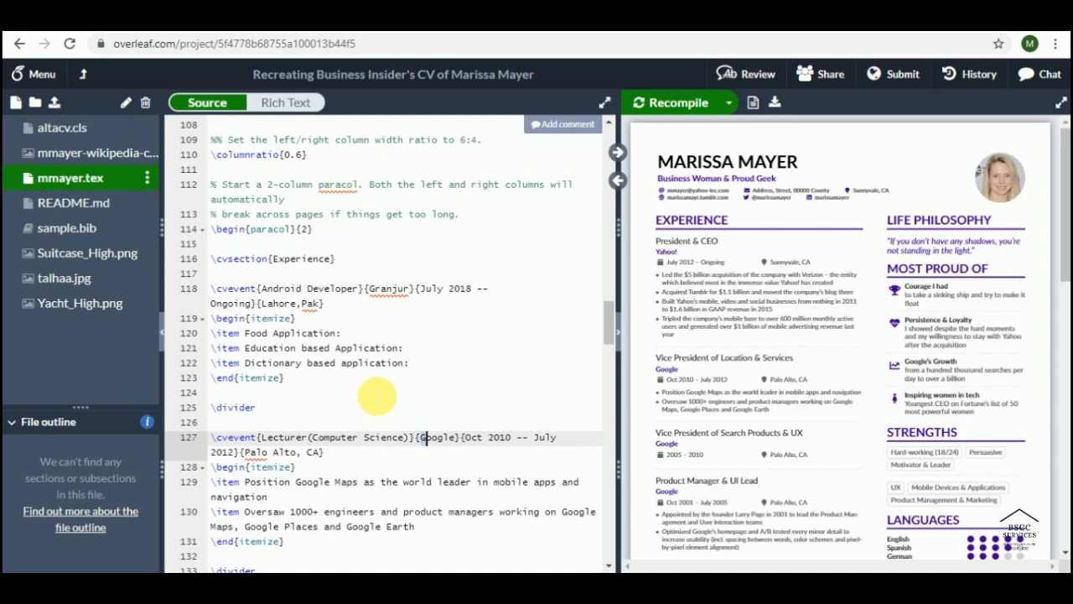
key("shift+Right")
key("shift+Right")
key("shift+Right")
key("shift+Right")
key("shift+Right")
key("BackSpace")
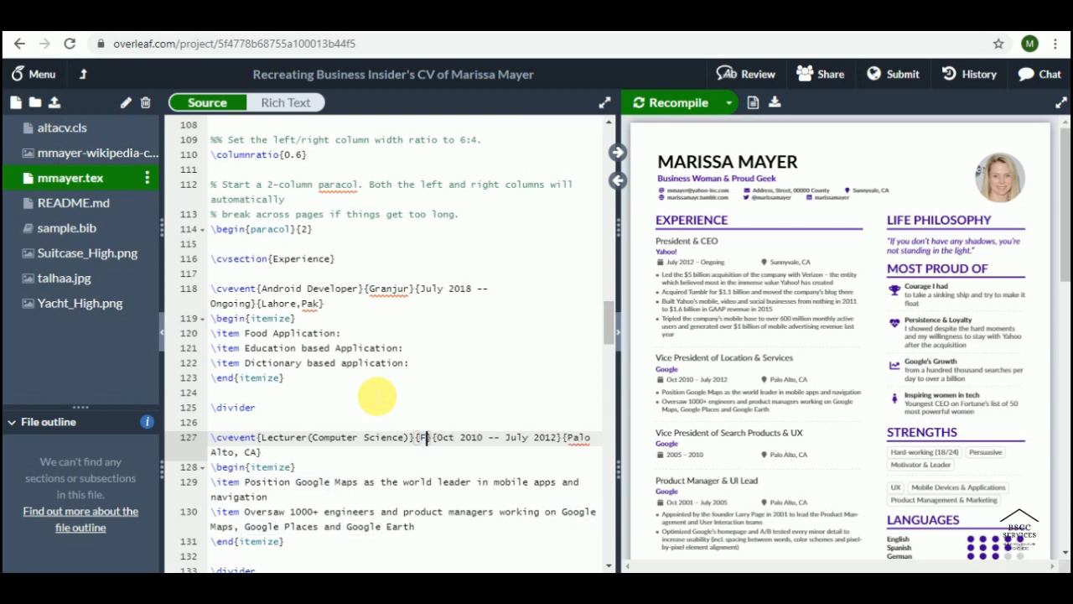
type("FAST")
key("BackSpace")
key("BackSpace")
key("BackSpace")
key("BackSpace")
type("ABa")
key("BackSpace")
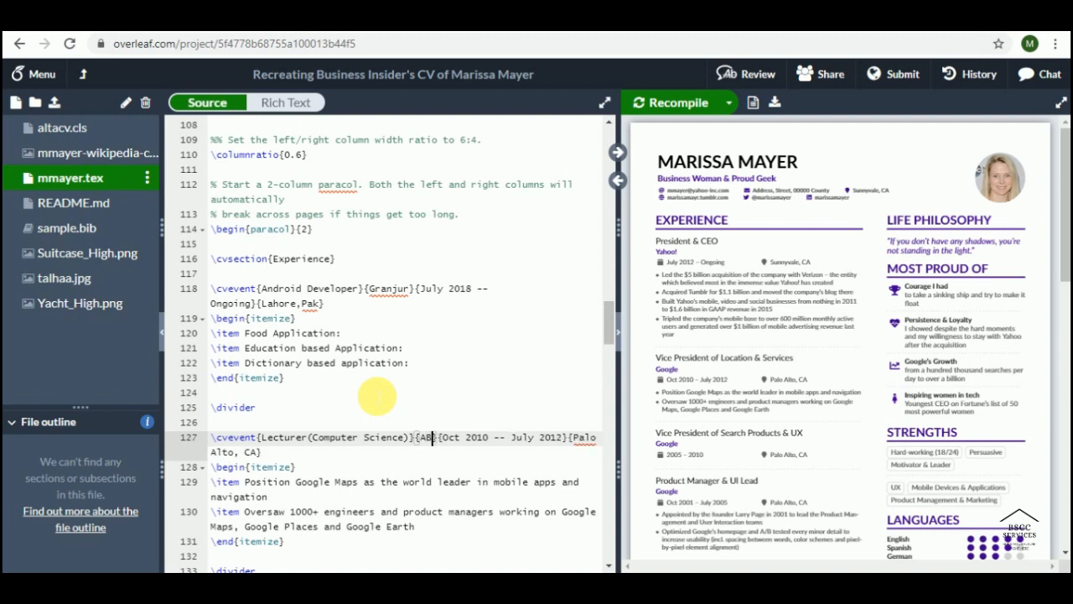
type("ASYN")
Step: Change the end year to 2018 and the location from Palo Alto, CA to 'Isb,pak'
key("Right")
key("Right")
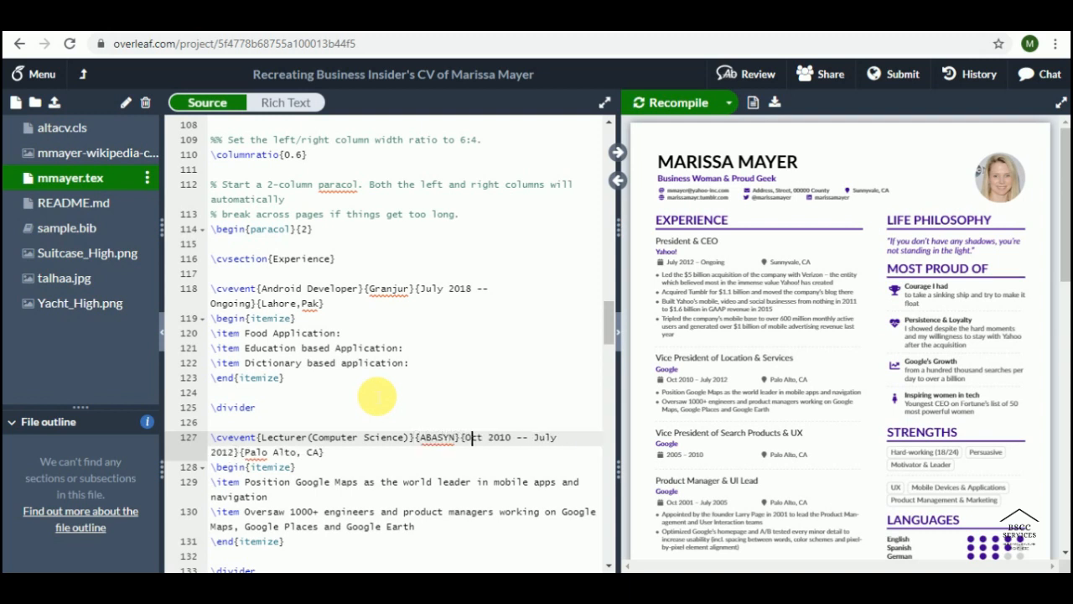
key("Right")
key("Right")
key("Right")
key("Right")
key("Right")
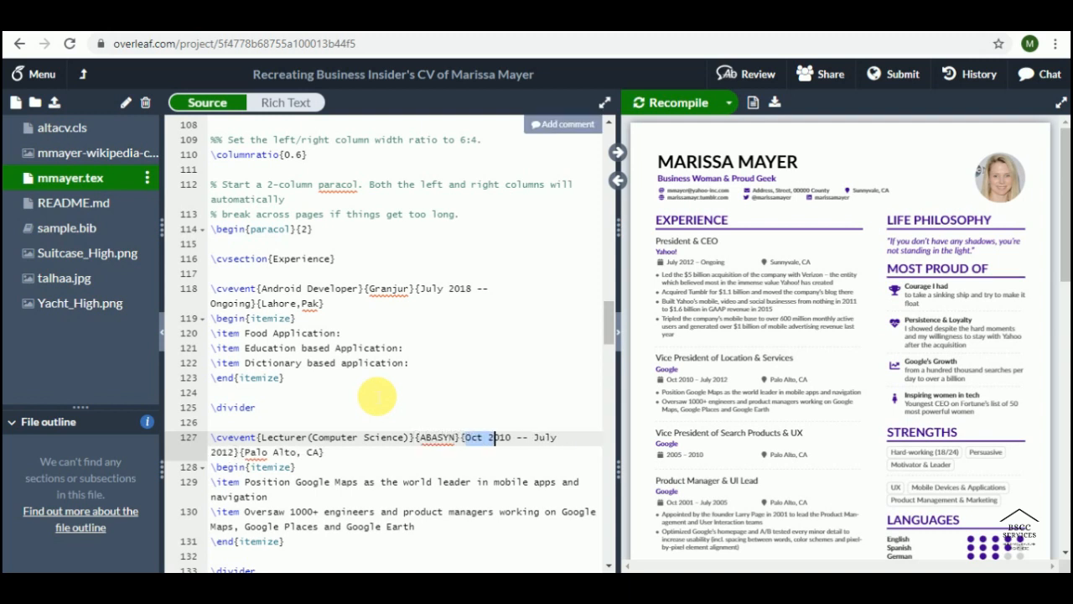
key("Right")
key("Right")
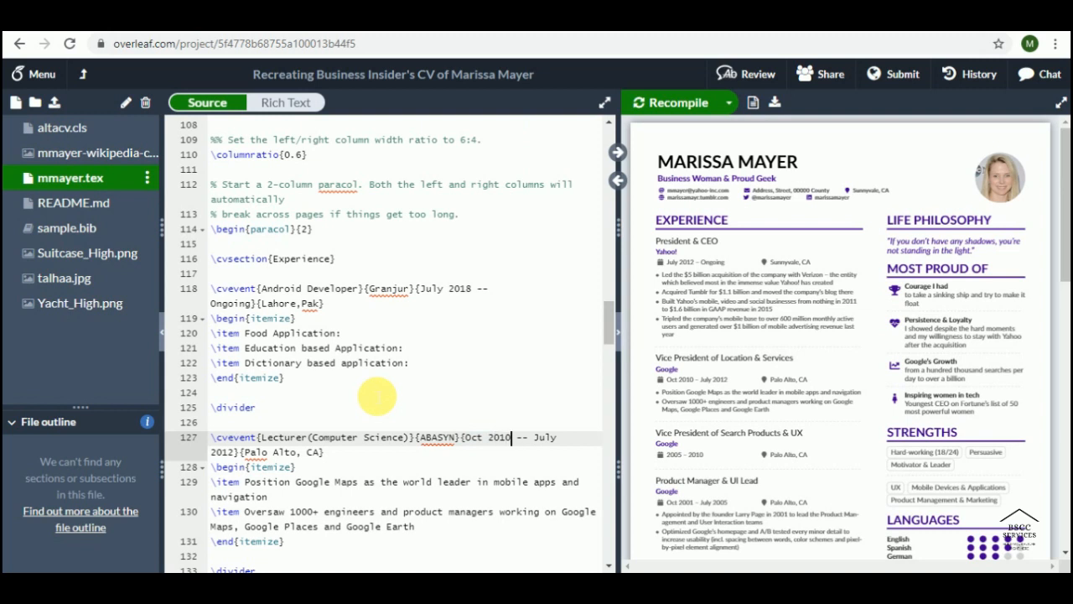
key("Right")
key("Right")
key("Right")
key("Right")
key("Right")
key("Right")
key("Right")
key("Right")
key("Right")
key("Right")
key("Right")
key("Right")
key("Right")
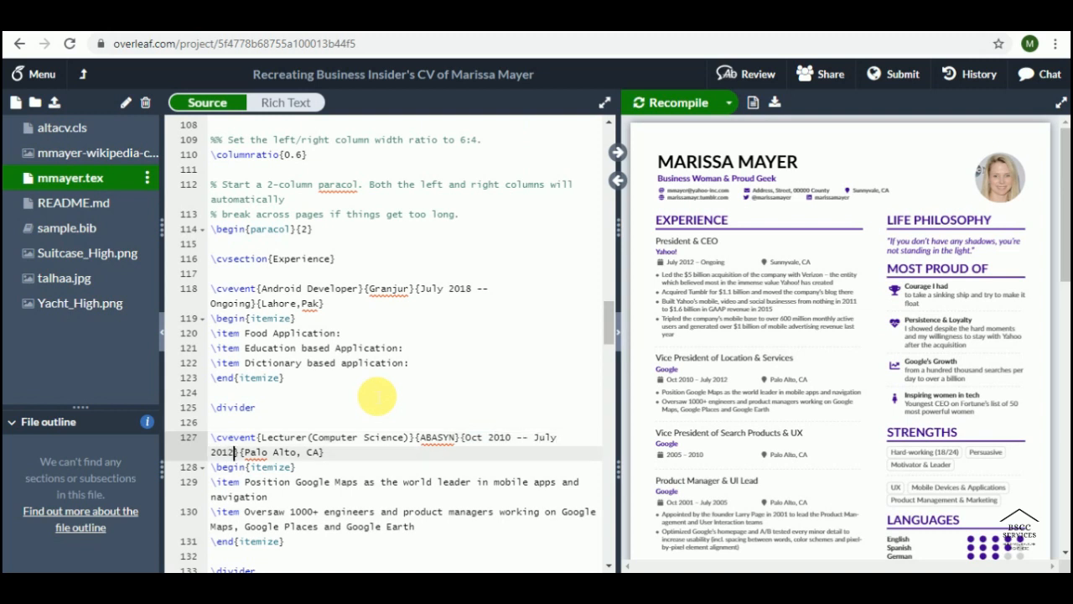
key("BackSpace")
type("8")
key("Right")
key("shift+Right")
key("shift+Right")
key("shift+Right")
key("shift+Right")
key("shift+Right")
key("shift+Right")
key("shift+Right")
key("shift+Right")
key("shift+Right")
key("shift+Right")
key("shift+Right")
key("shift+Right")
key("shift+Right")
key("BackSpace")
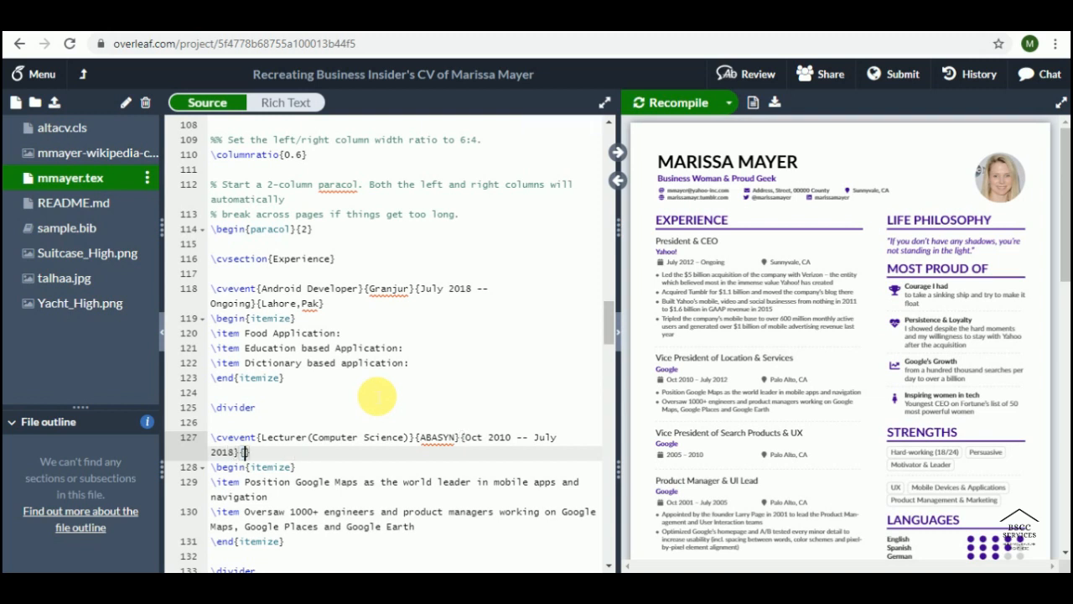
type("Lahore")
key("BackSpace")
key("BackSpace")
key("BackSpace")
key("BackSpace")
key("BackSpace")
key("BackSpace")
type("Isb,pak")
key("Down")
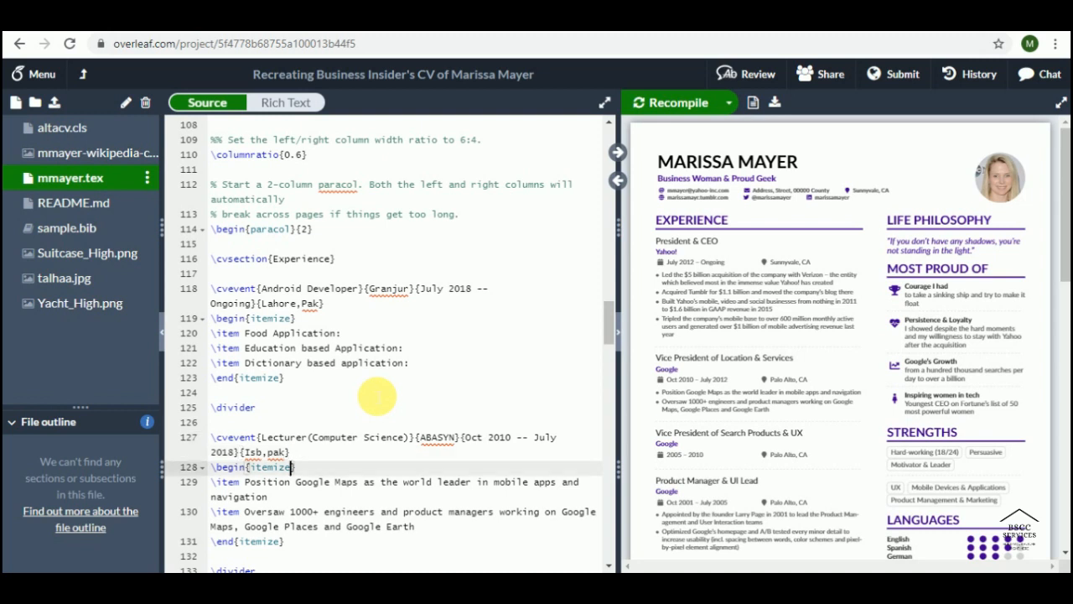
Step: Delete the text of the two old Google bullet points
key("Down")
key("Down")
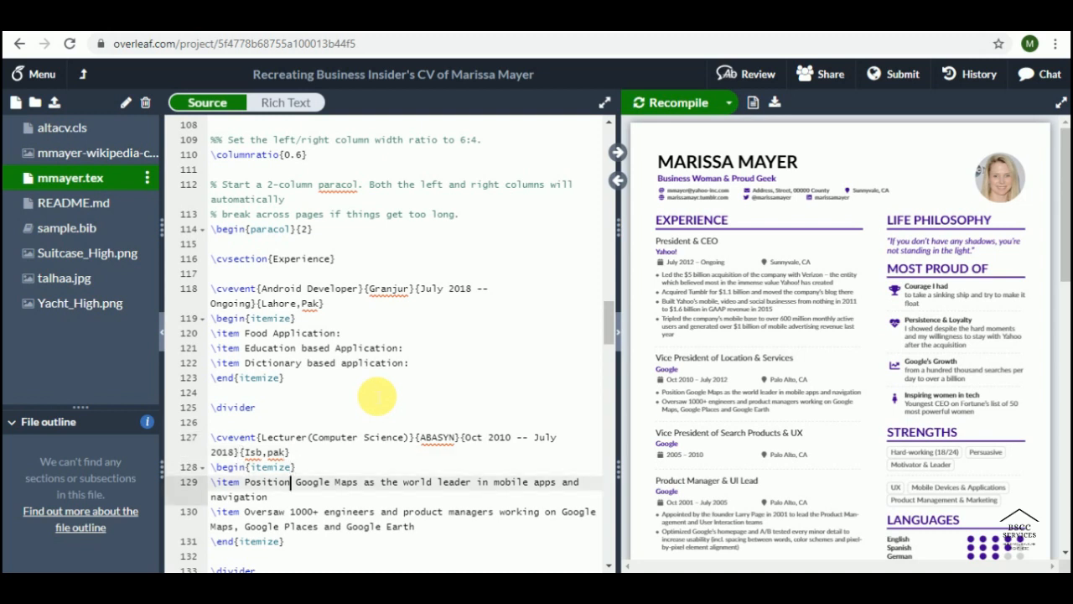
key("Home")
key("Left")
key("Left")
key("Left")
key("Right")
key("Right")
key("shift+Down")
key("shift+Down")
key("shift+Down")
key("shift+Down")
key("shift+Up")
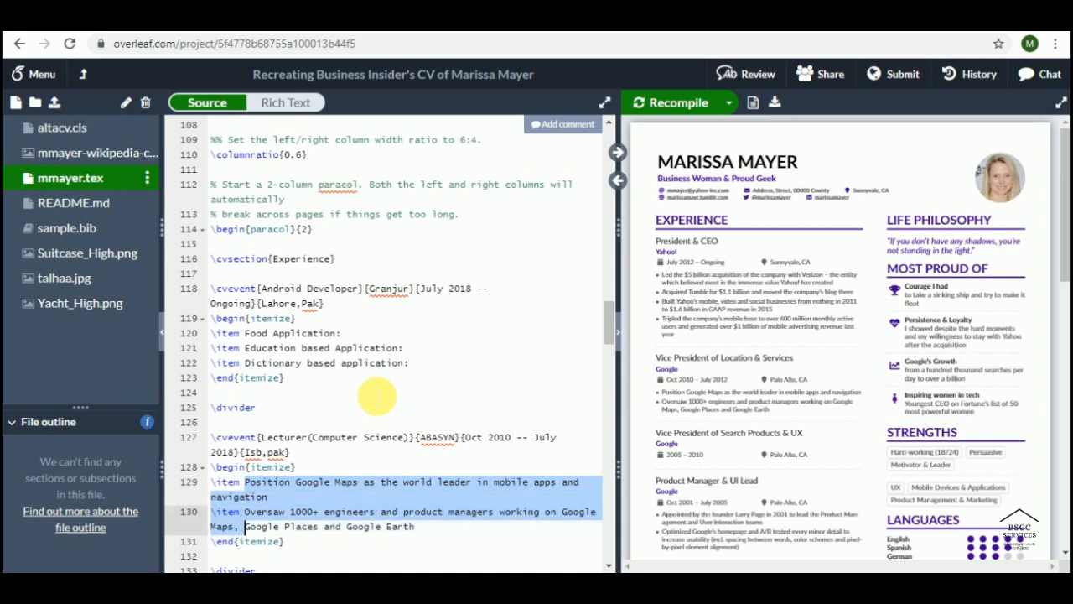
key("shift+Right")
key("shift+Right")
key("shift+Right")
key("shift+Right")
key("shift+Right")
key("shift+Right")
key("shift+Right")
key("shift+Right")
key("shift+Right")
key("shift+Right")
key("shift+Right")
key("shift+Right")
key("shift+Right")
key("shift+Right")
key("shift+Right")
key("shift+Right")
key("shift+Right")
key("shift+Right")
key("shift+Right")
key("shift+Right")
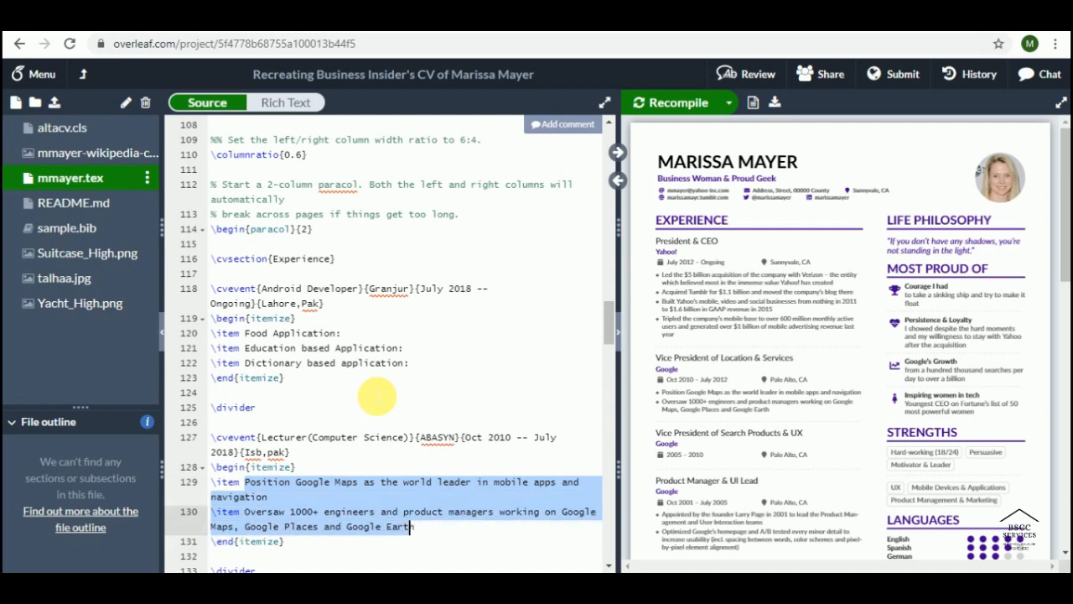
key("shift+Right")
key("BackSpace")
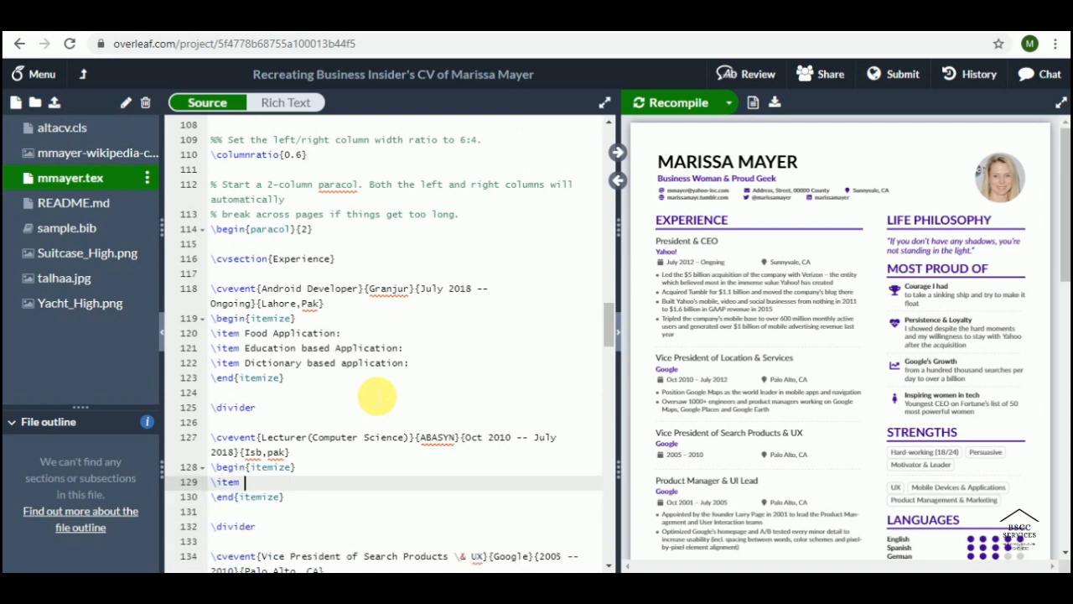
Step: Type the single item 'OOP,DSA, Web Developement, Android Development'
type("OOP")
type(",DSA,")
type(" Web")
type("lopem")
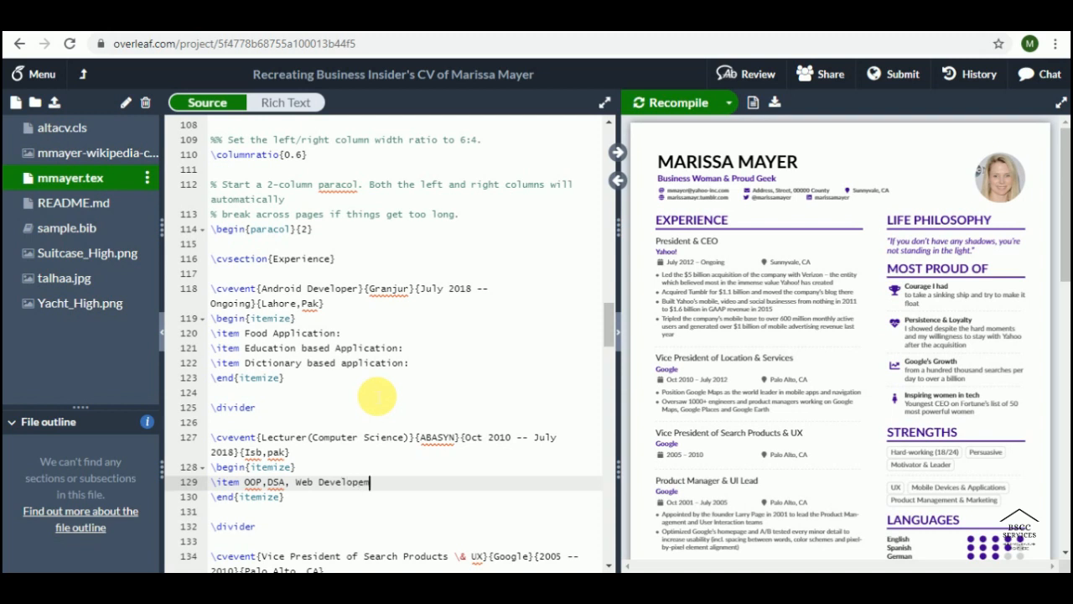
type("rnent, Android Development")
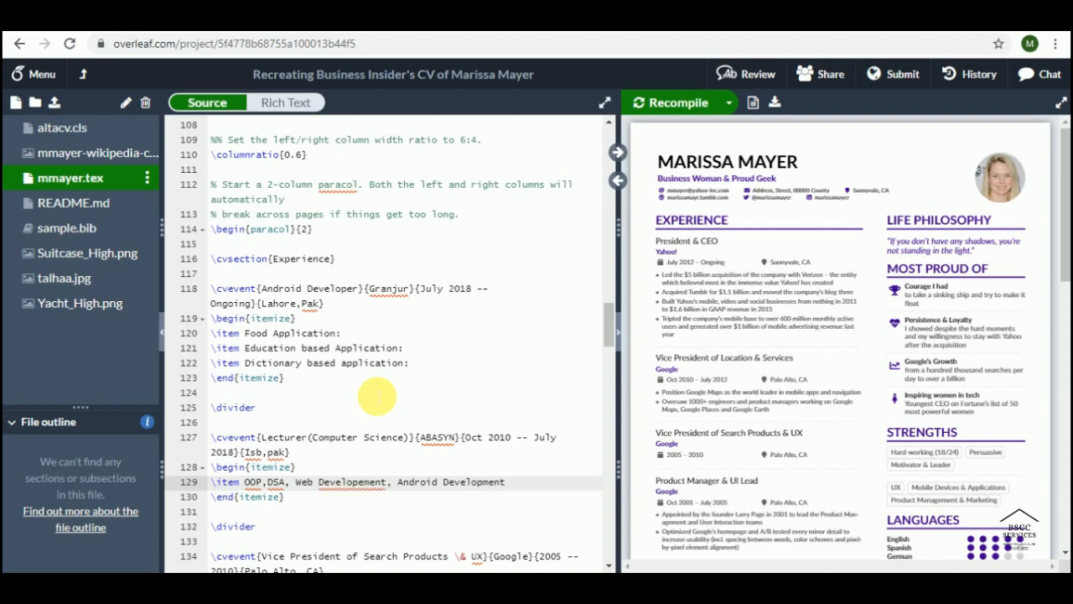
key("Down")
key("Down")
key("Down")
key("Down")
key("Down")
key("Down")
key("Down")
key("Down")
key("Down")
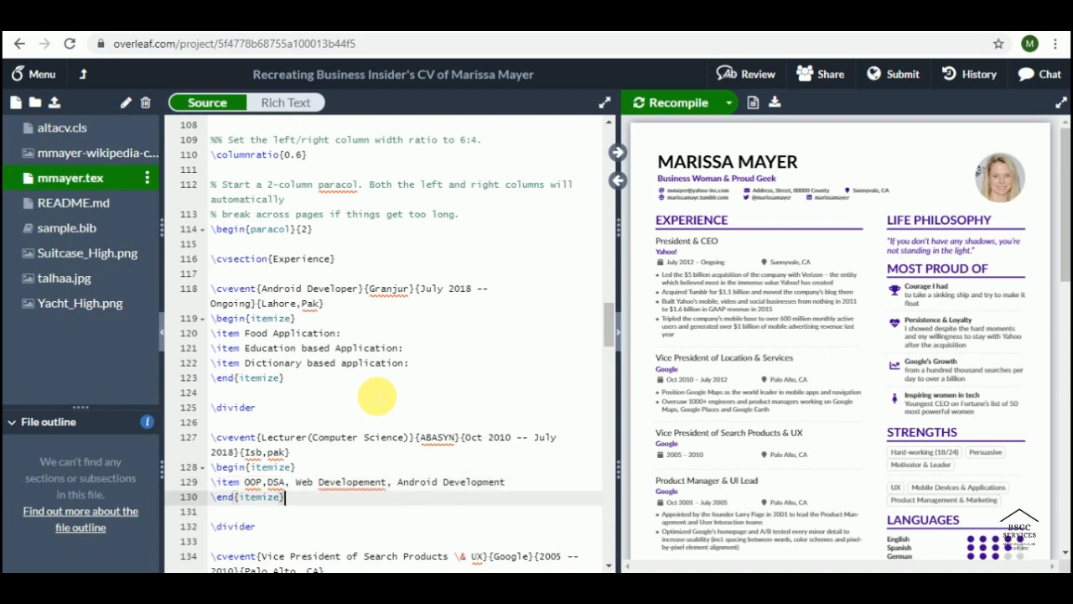
key("Down")
key("Down")
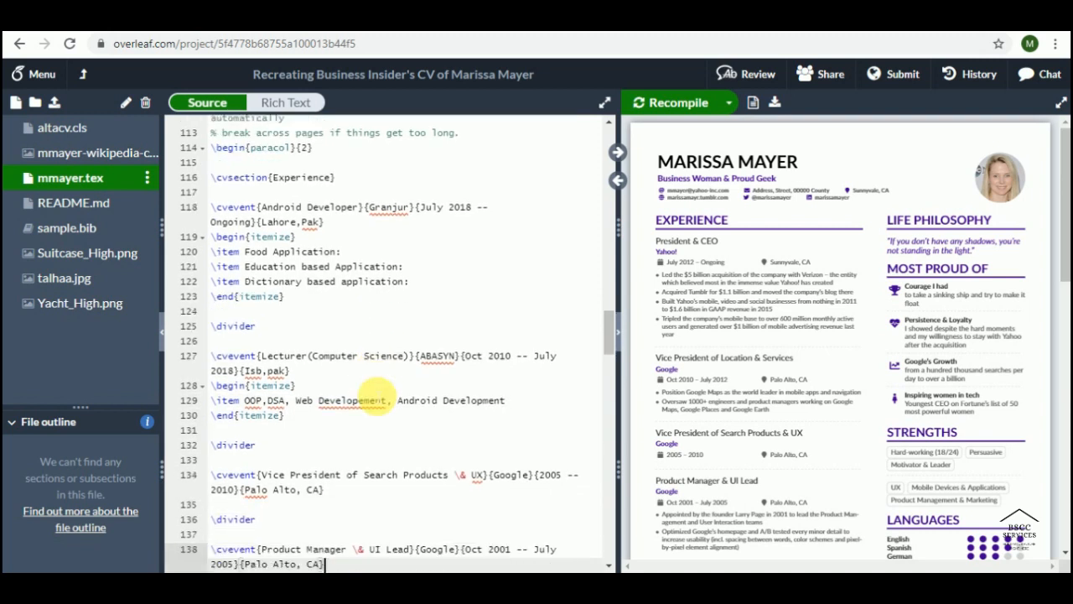
Step: Delete the leftover Vice President, Product Manager and commented Product Engineer Google entries
key("Up")
key("Up")
key("Up")
key("Up")
key("Up")
key("Up")
key("Up")
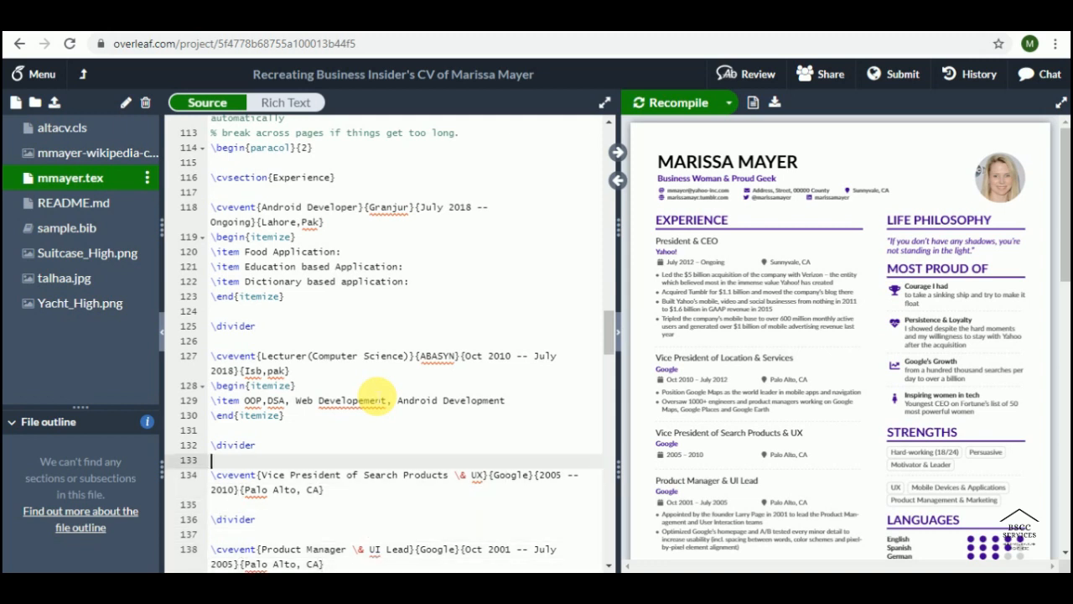
key("shift+Left")
key("shift+Left")
key("shift+Left")
key("shift+Left")
key("shift+Left")
key("shift+Left")
key("shift+Left")
key("shift+Left")
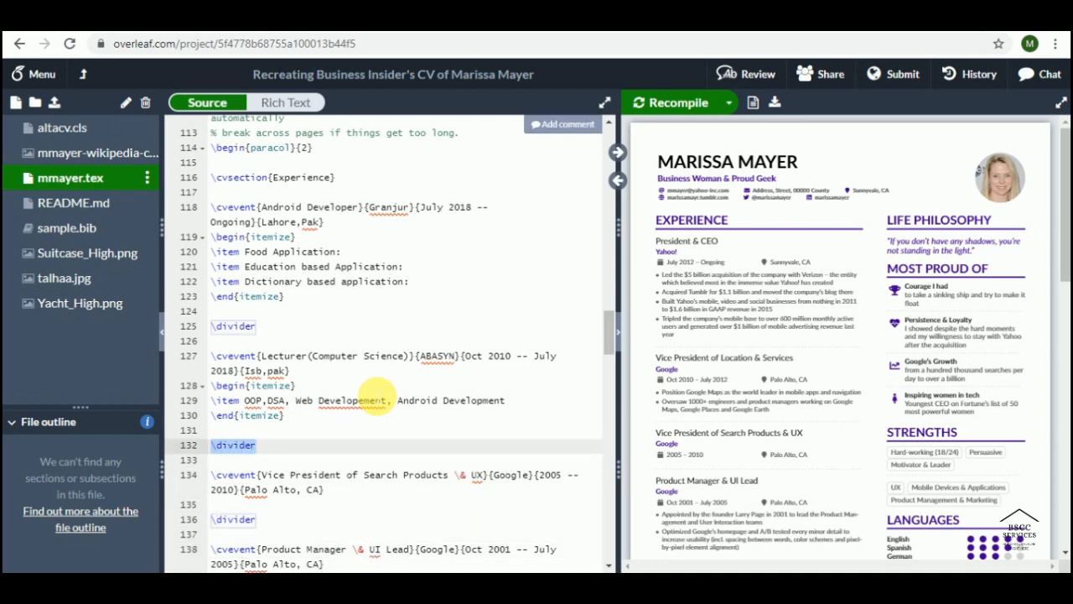
key("Down")
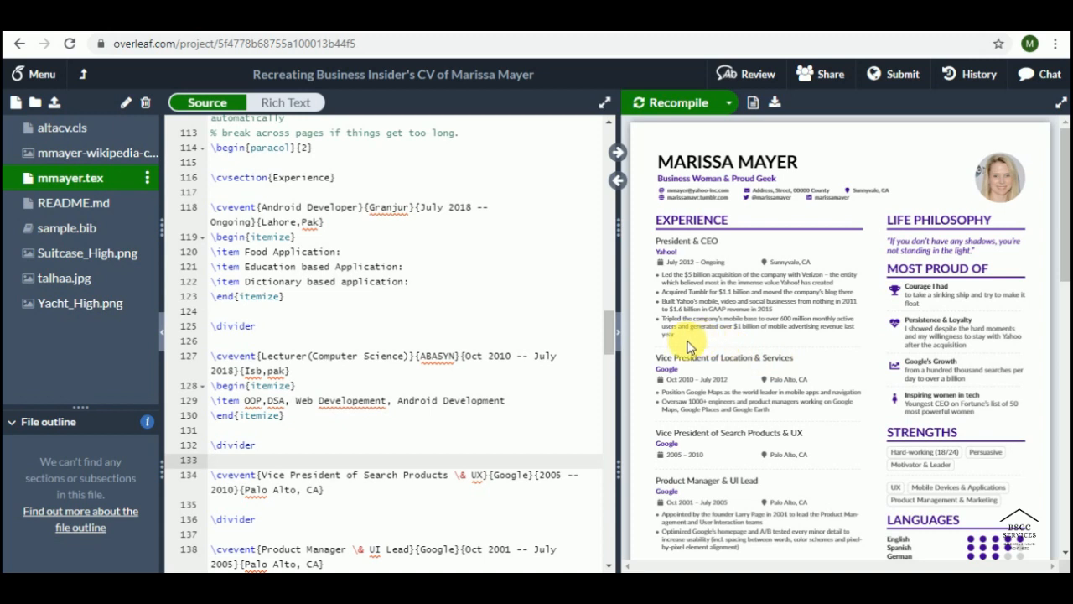
scroll(229, 466, "down", 1)
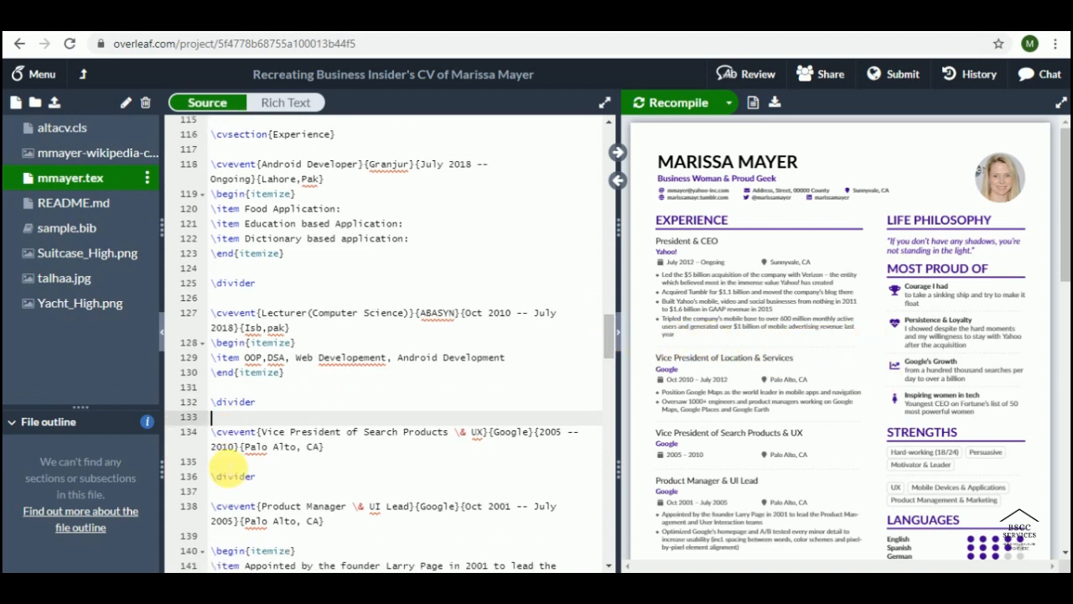
scroll(228, 466, "down", 1)
key("Down")
key("shift+Down")
key("shift+Down")
key("shift+Down")
key("shift+Down")
key("shift+Down")
key("shift+Down")
key("shift+Down")
key("shift+Down")
key("shift+Down")
key("shift+Down")
key("shift+Down")
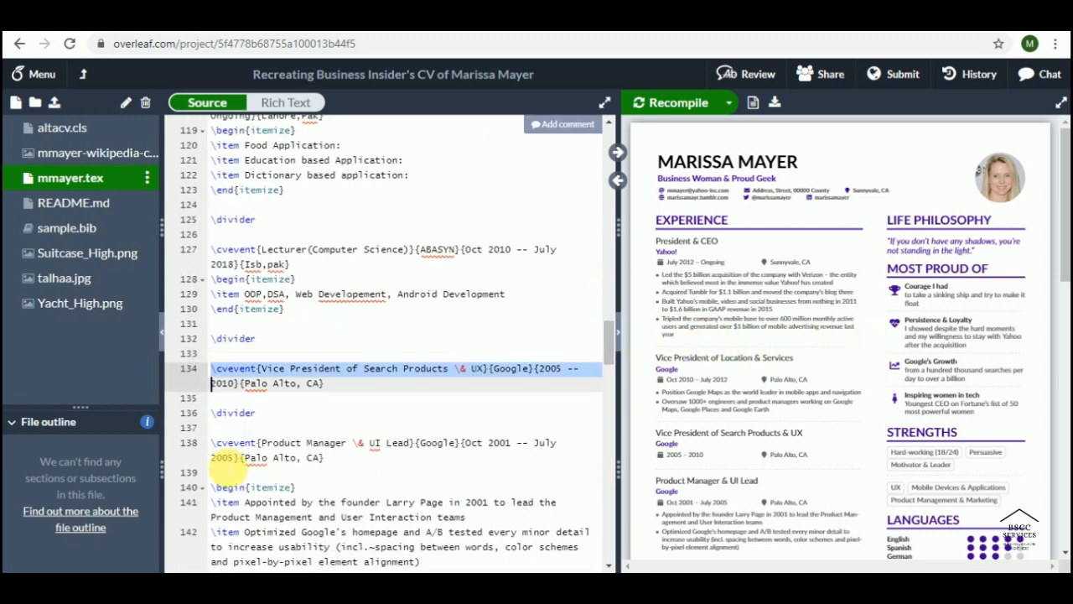
key("shift+Down")
key("shift+Down")
key("shift+Down")
key("shift+Down")
key("shift+Down")
key("shift+Down")
key("shift+Down")
key("shift+Down")
key("shift+Down")
key("shift+Down")
key("shift+Down")
key("shift+Down")
key("shift+Down")
key("shift+Down")
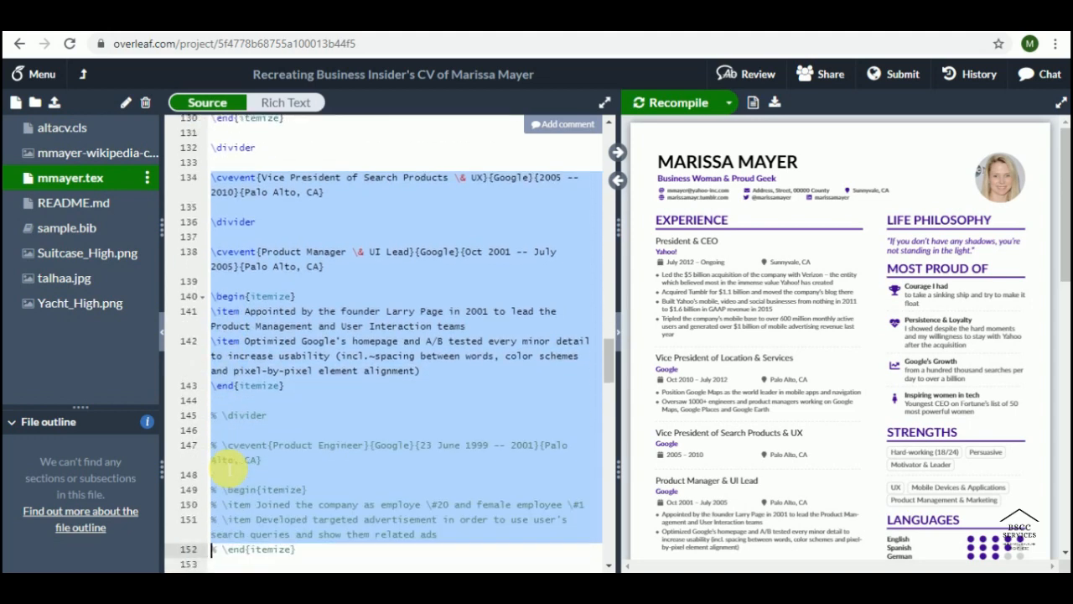
key("shift+Down")
key("shift+Down")
key("shift+Down")
key("shift+Down")
key("shift+Down")
key("shift+Down")
key("shift+Down")
key("shift+Up")
key("shift+Up")
key("shift+Up")
key("shift+Up")
key("shift+Up")
key("shift+Up")
key("shift+Up")
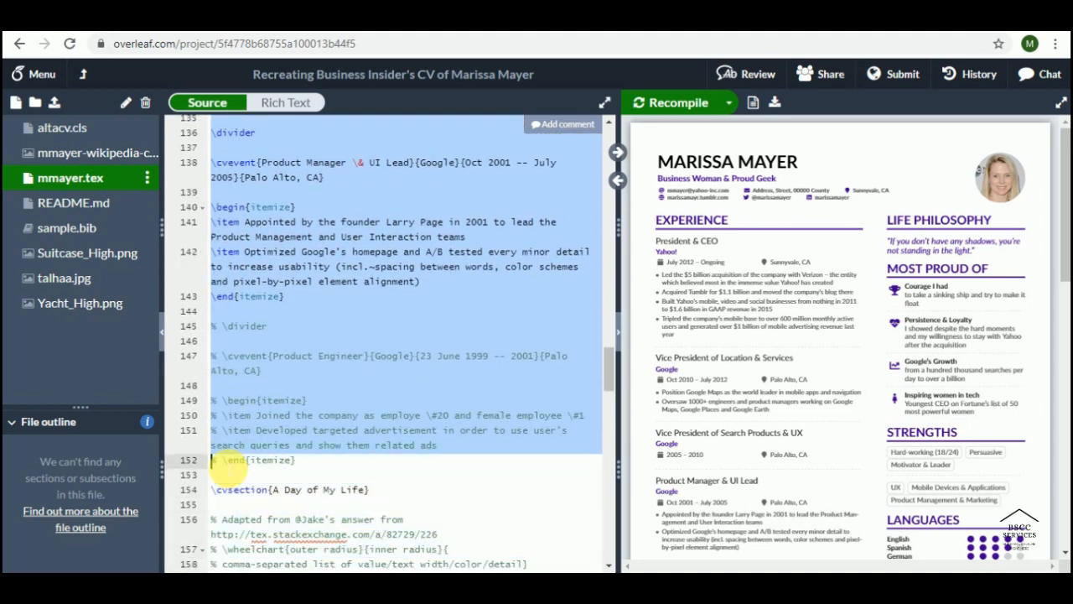
key("shift+Down")
key("Delete")
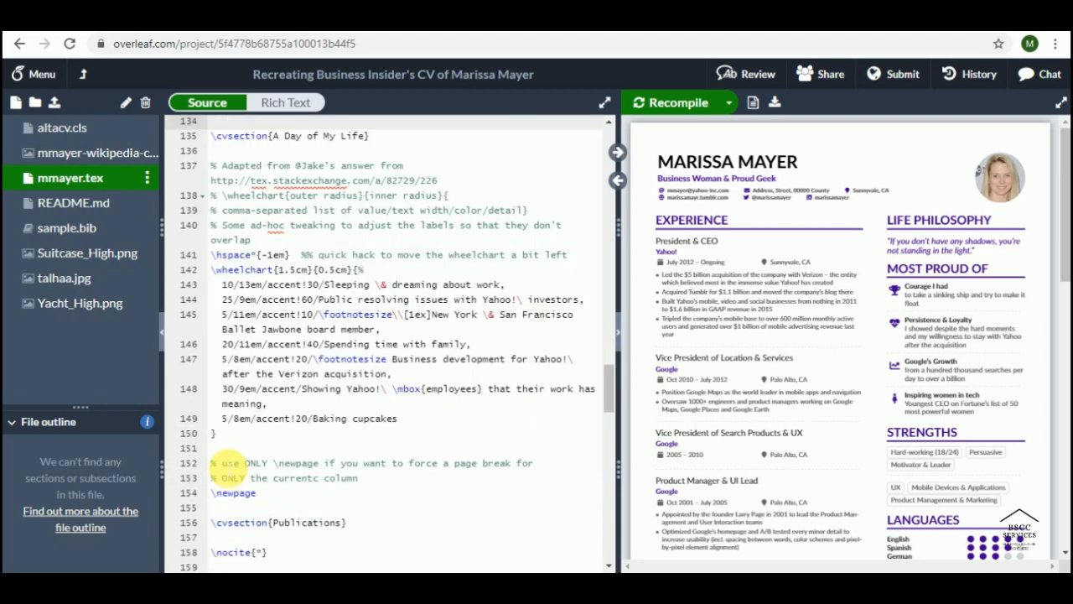
key("Up")
key("Up")
key("Up")
key("Up")
key("Up")
key("Up")
key("Up")
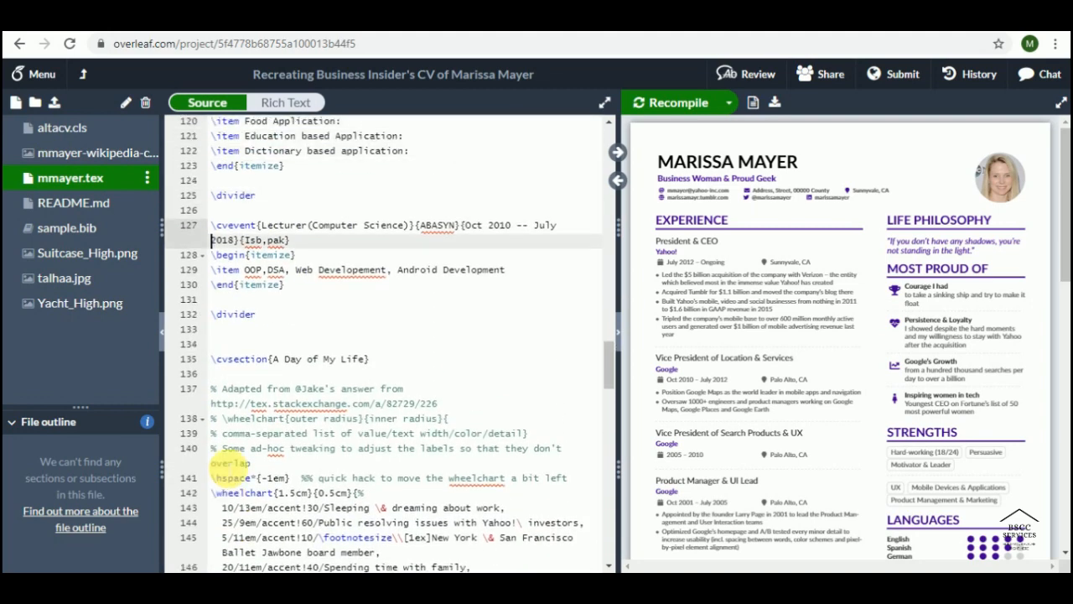
Step: Select the A Day of My Life wheelchart code and recompile the CV with Ctrl+S
key("Down")
key("Down")
key("Down")
key("Down")
key("Down")
key("Down")
key("Down")
key("Down")
key("Down")
key("Down")
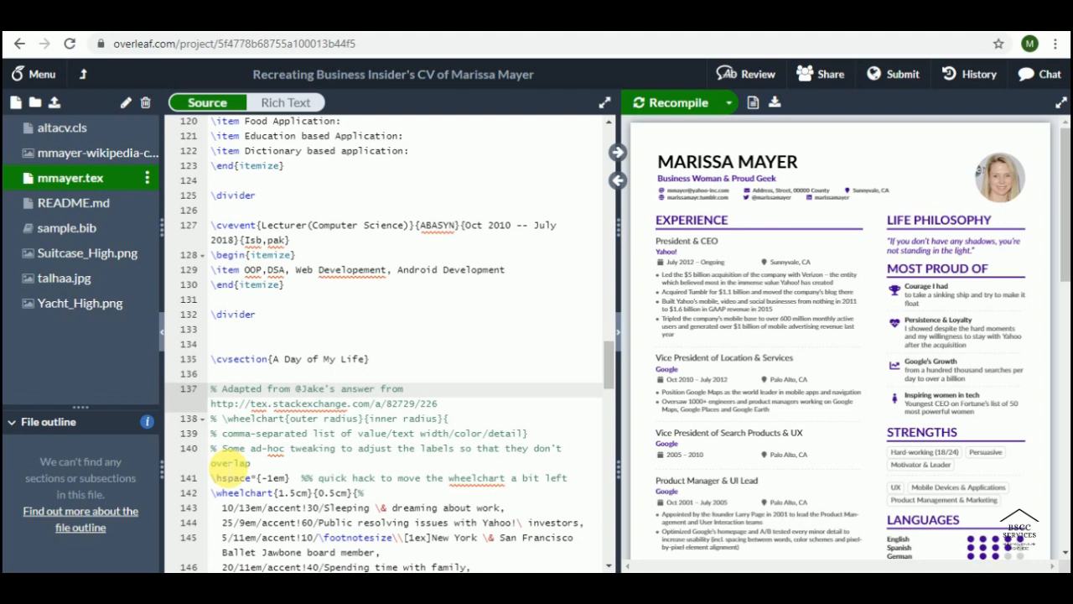
scroll(827, 472, "down", 3)
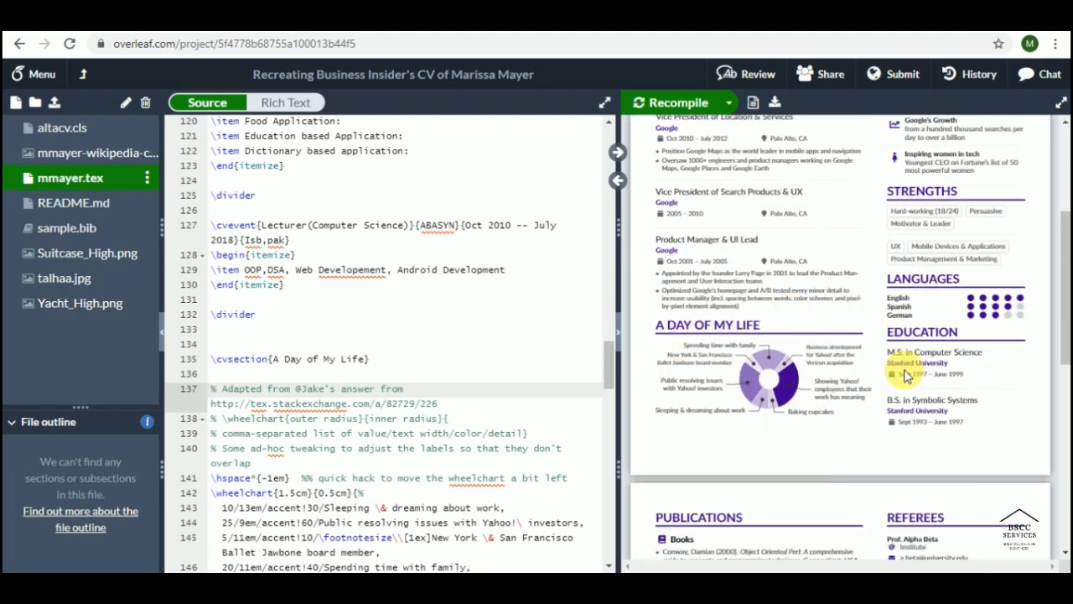
scroll(428, 373, "down", 1)
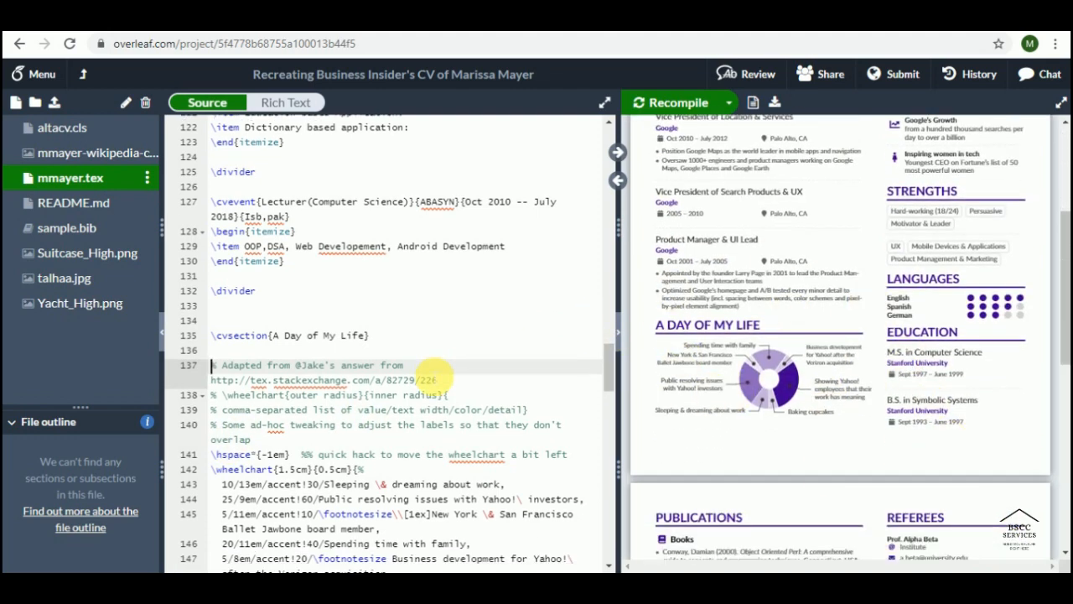
scroll(428, 373, "down", 4)
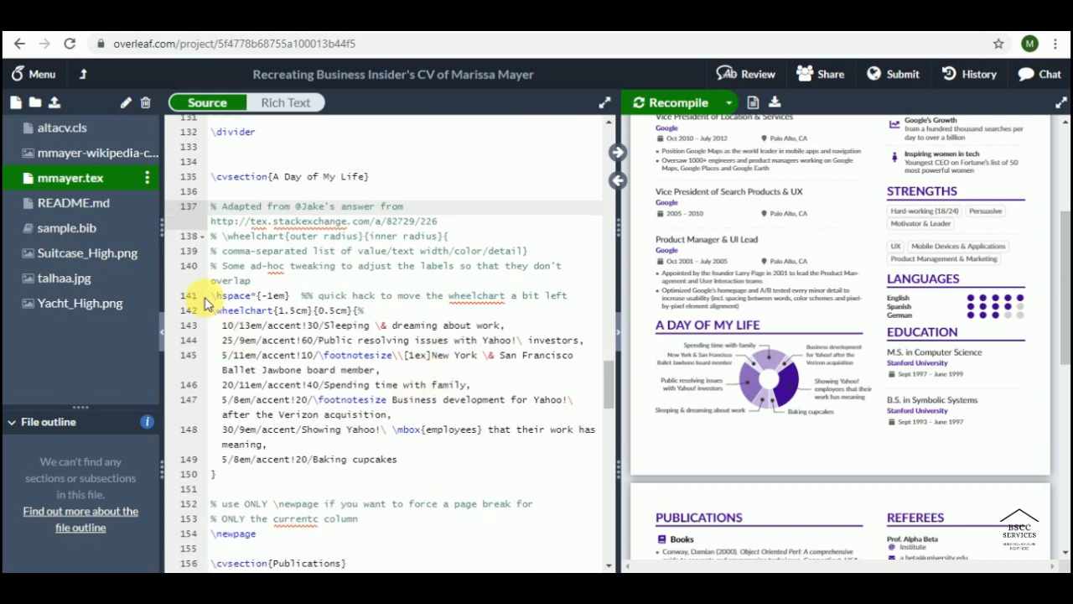
left_click_drag(214, 312, 484, 430)
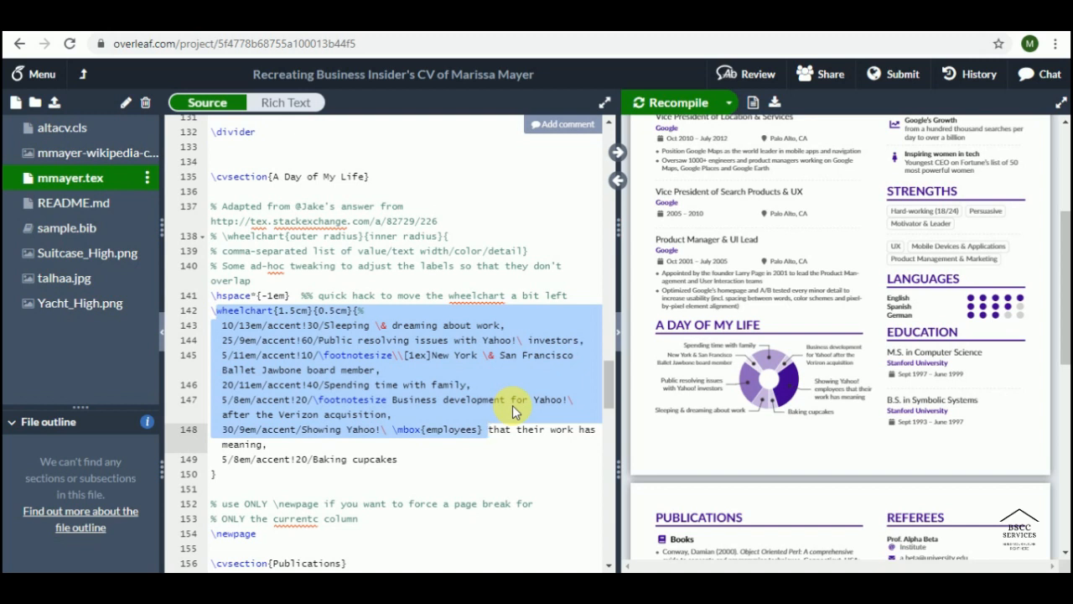
key("ctrl+s")
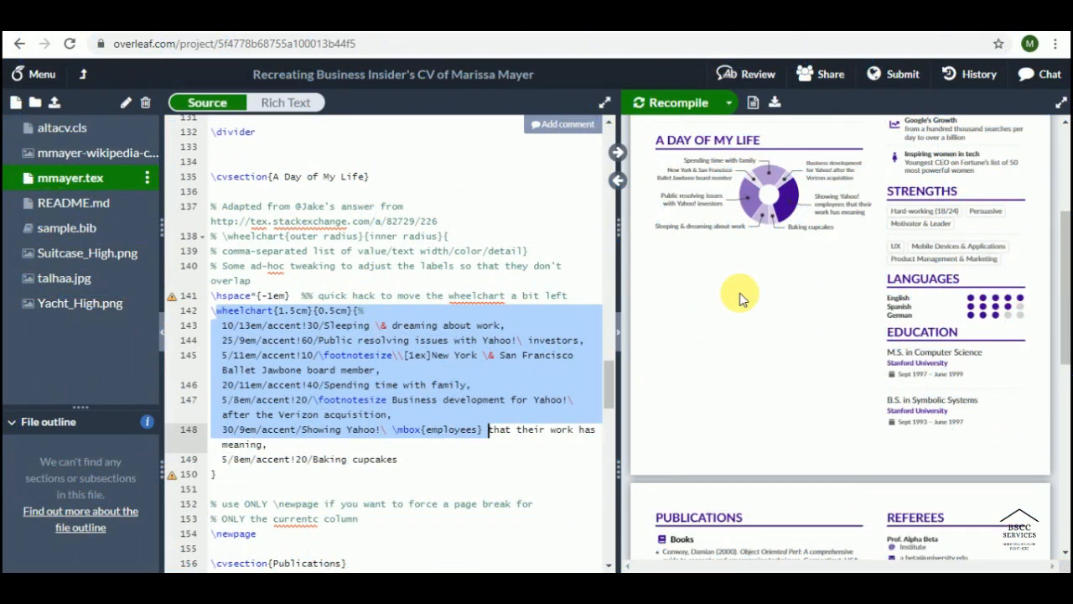
Step: Review the recompiled preview and jump to the STRENGTHS section's source code
scroll(741, 298, "up", 5)
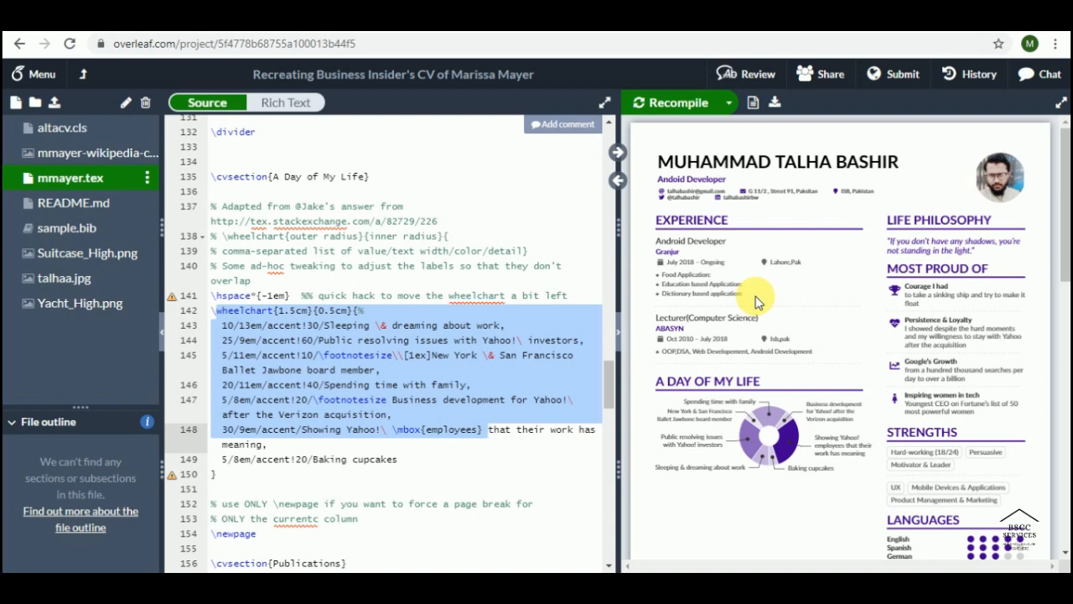
scroll(759, 297, "down", 1)
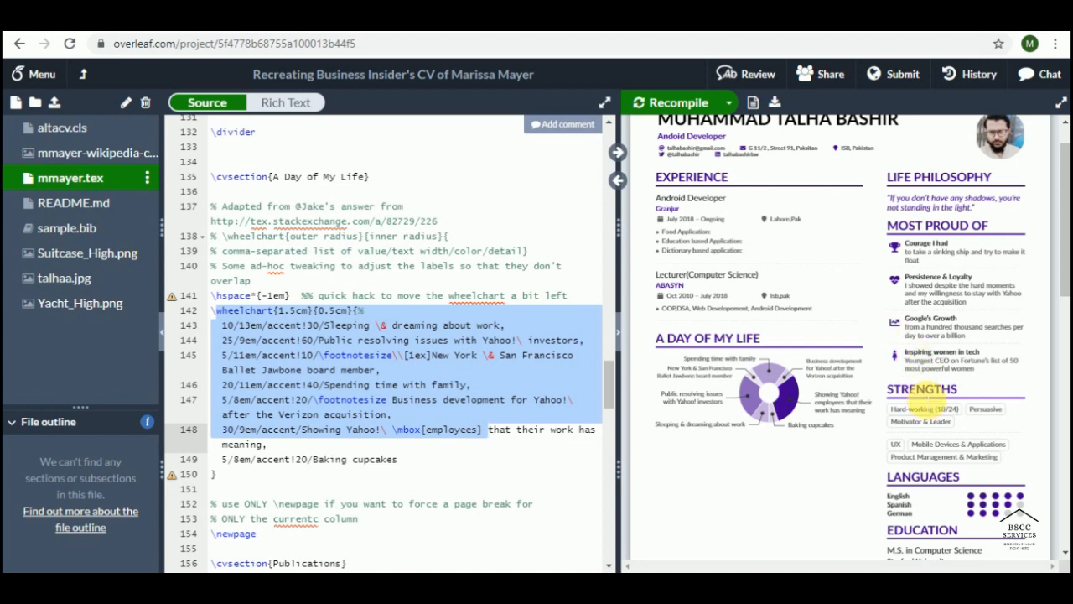
double_click(923, 392)
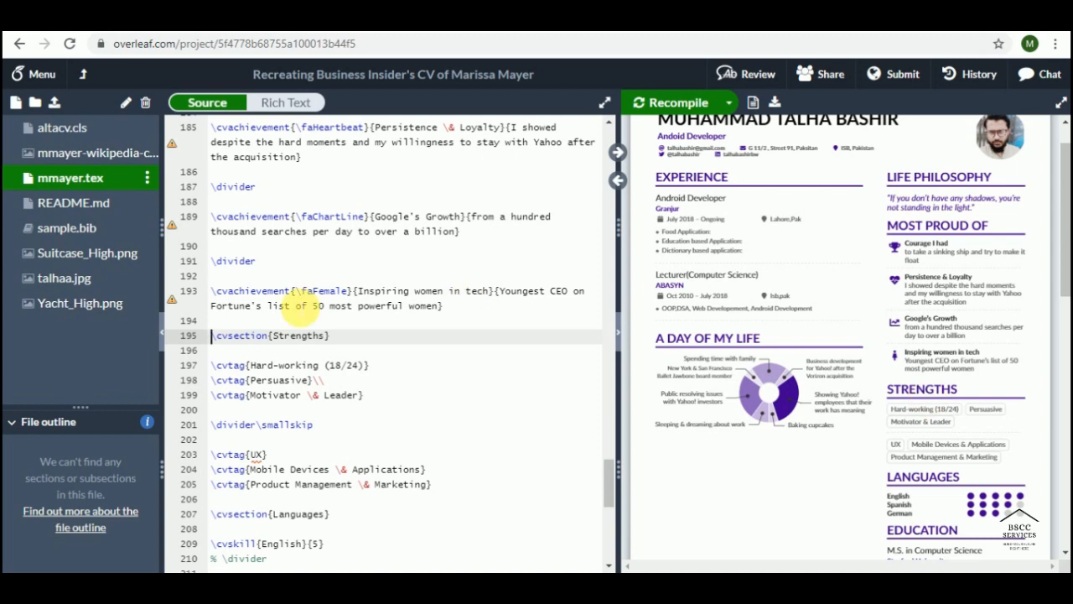
Step: Select the Strengths section code and insert blank lines after the wheelchart block
key("shift+Down")
key("shift+Down")
key("shift+Down")
key("shift+Down")
key("shift+Down")
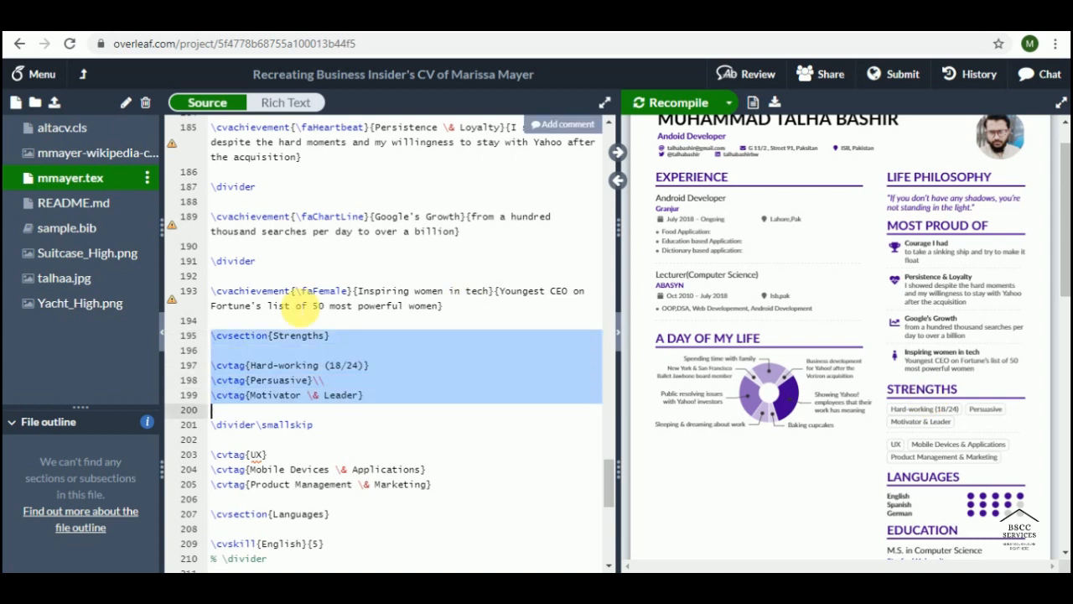
key("shift+Down")
key("shift+Down")
key("shift+Down")
key("shift+Down")
key("shift+Down")
key("shift+Down")
key("ctrl+c")
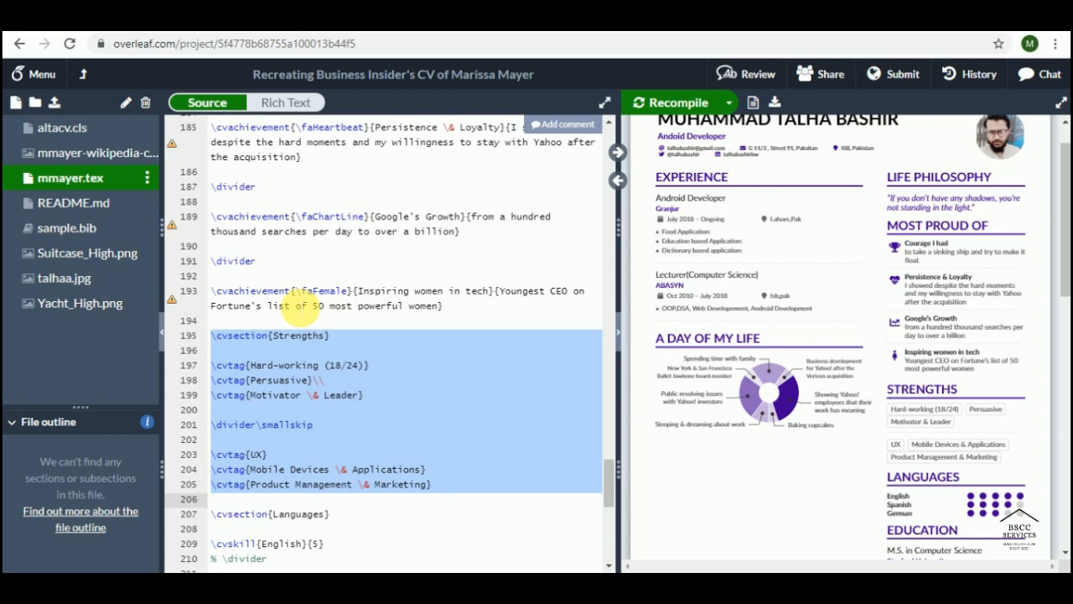
scroll(522, 325, "up", 5)
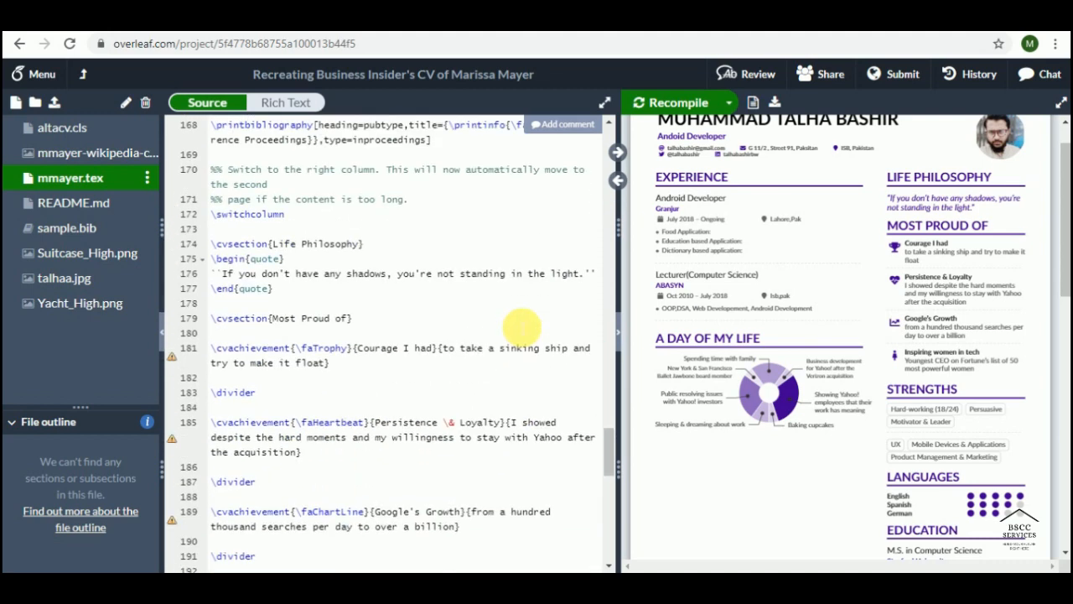
scroll(521, 325, "up", 10)
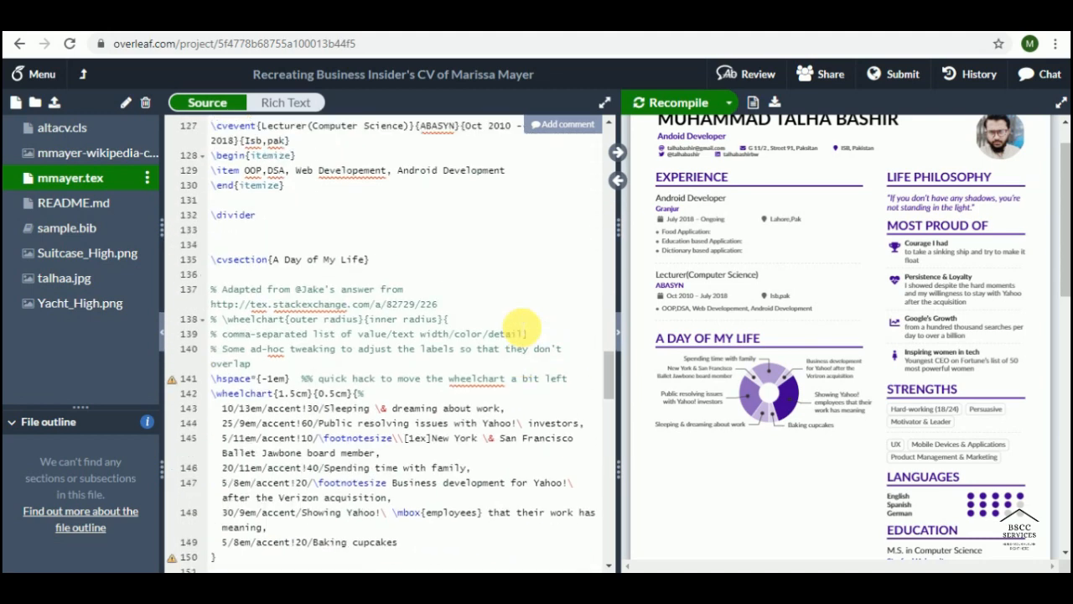
scroll(522, 325, "up", 2)
scroll(522, 323, "down", 5)
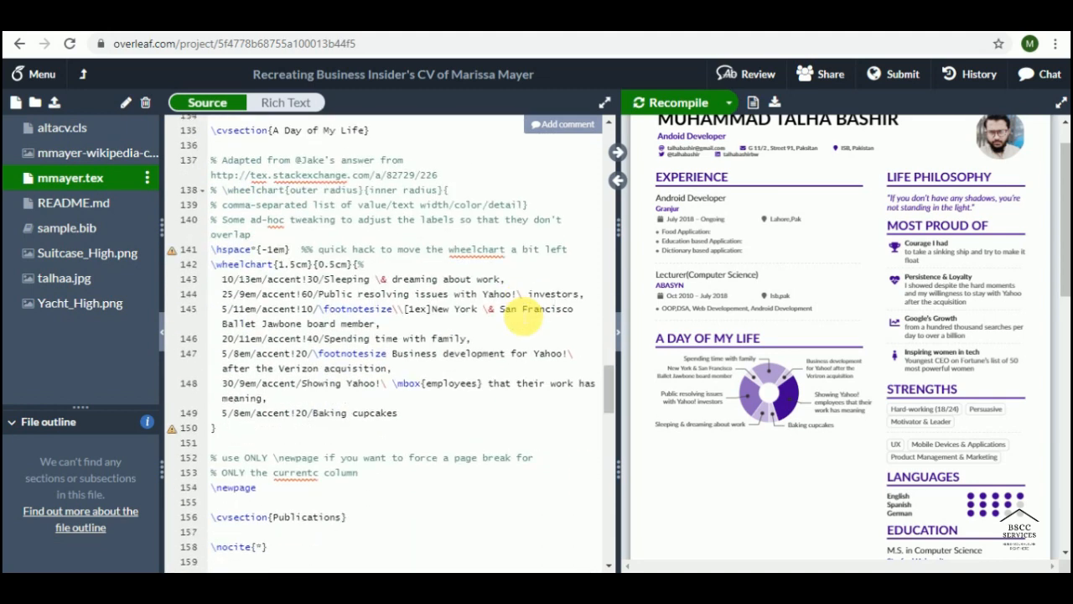
left_click(268, 433)
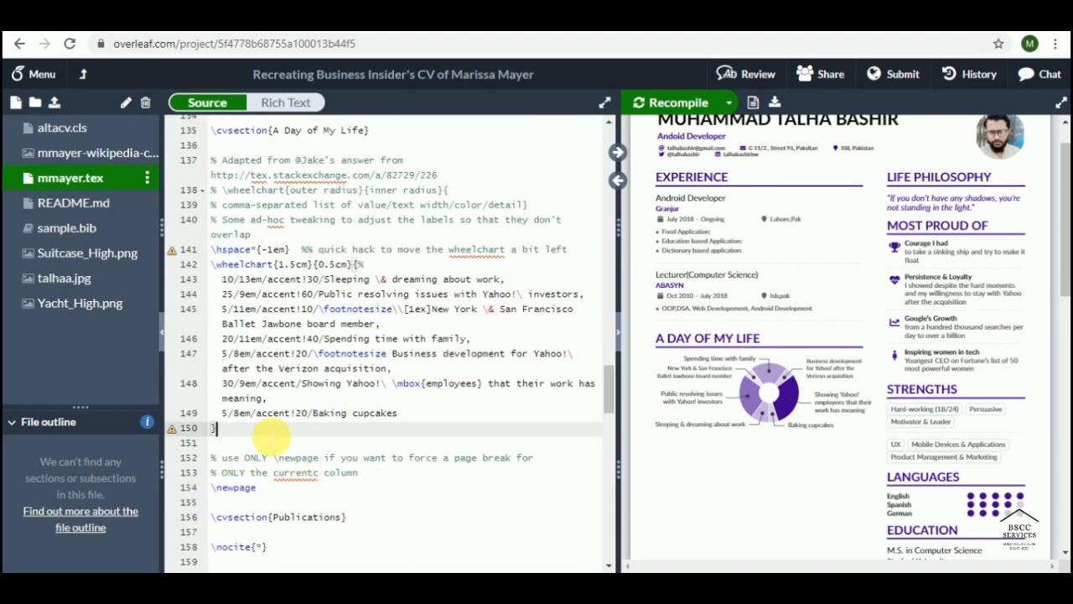
key("Return")
key("Return")
key("Return")
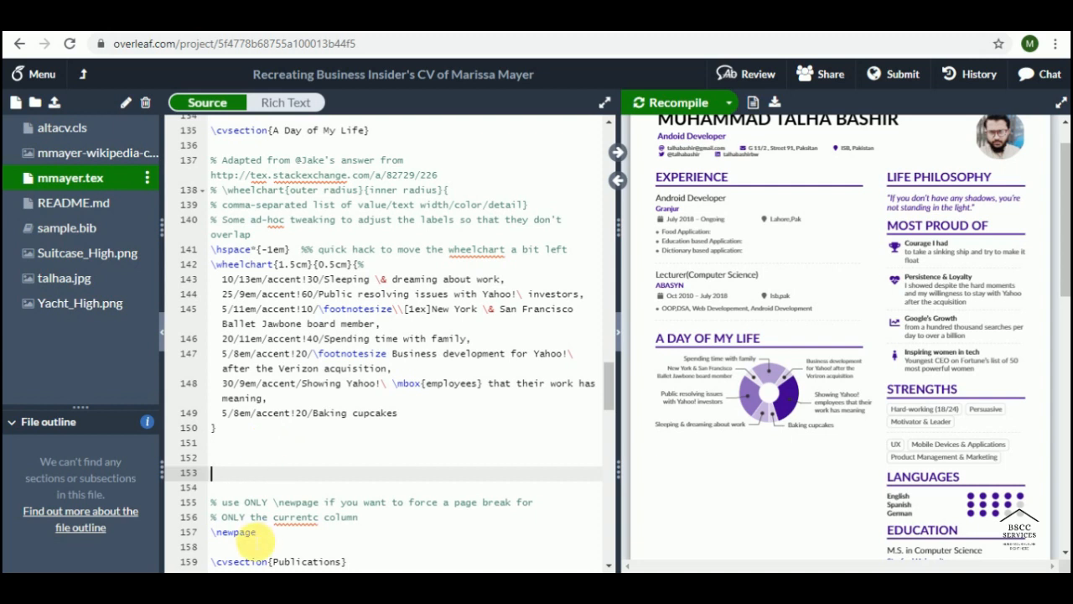
left_click_drag(257, 532, 211, 532)
Step: Paste the Strengths block on line 152, rename it Skills, and make the first tag Python
left_click(241, 460)
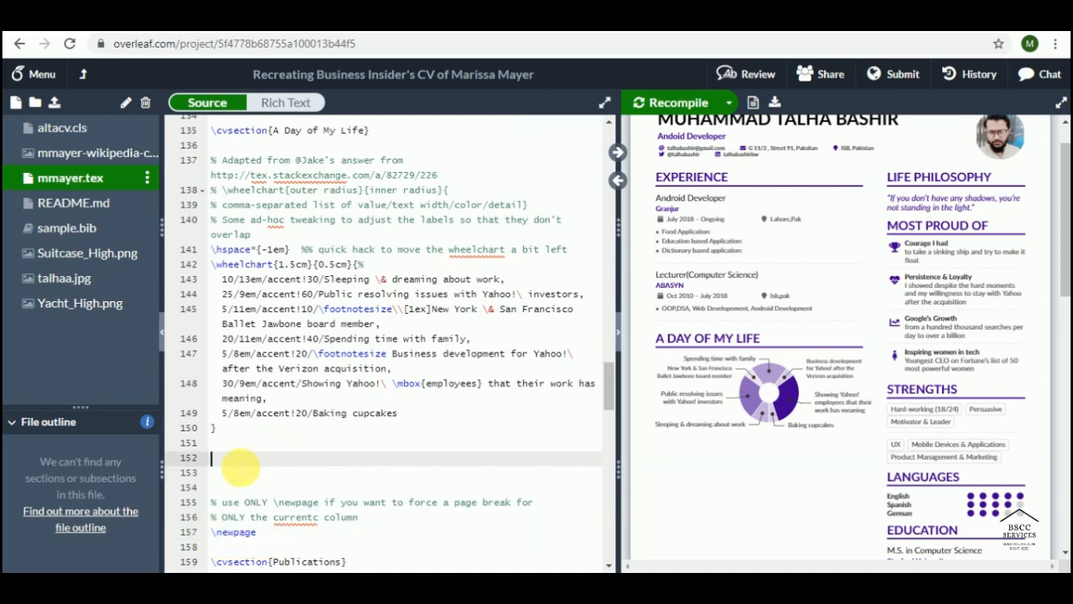
key("ctrl+v")
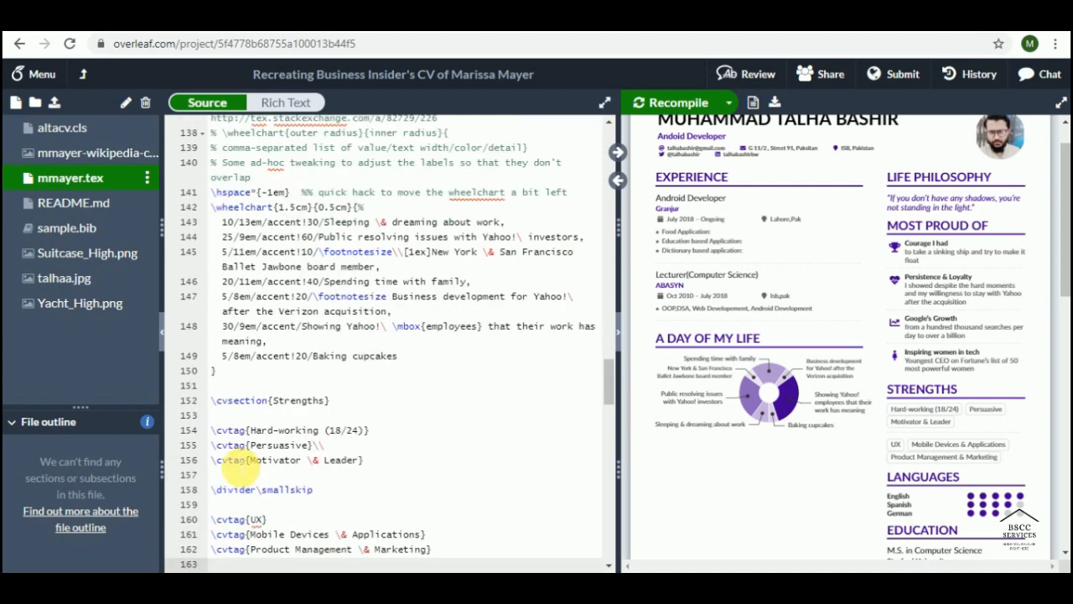
double_click(302, 400)
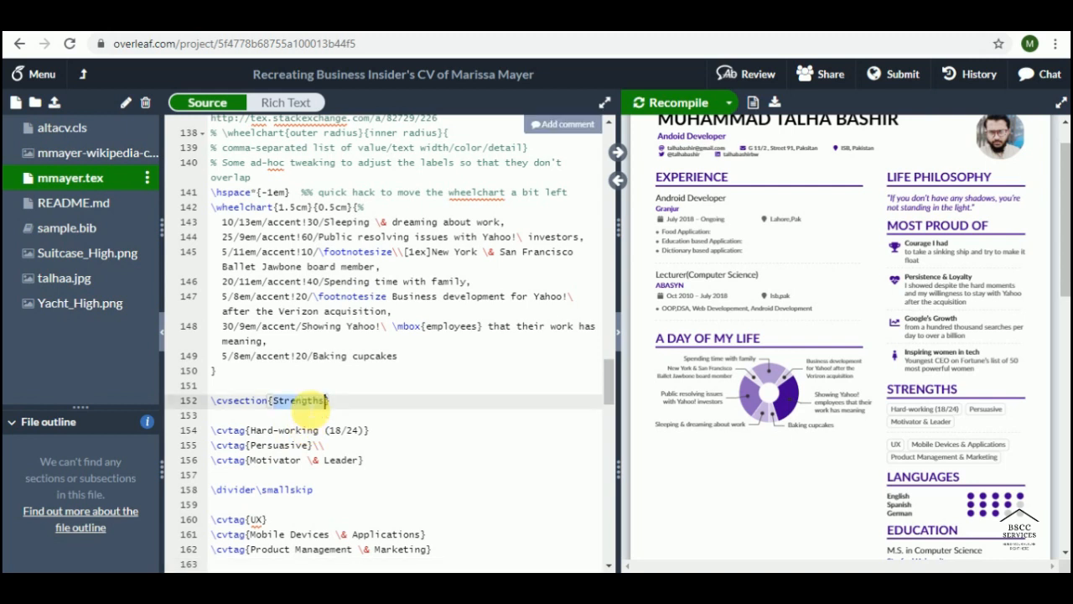
type("Skills")
key("Down")
key("Down")
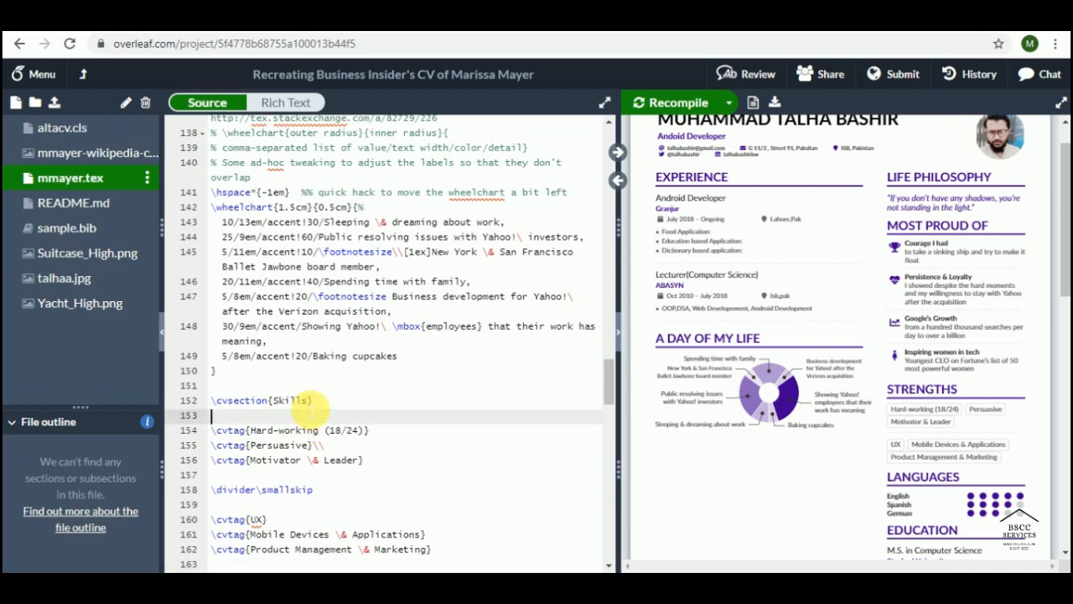
key("Right")
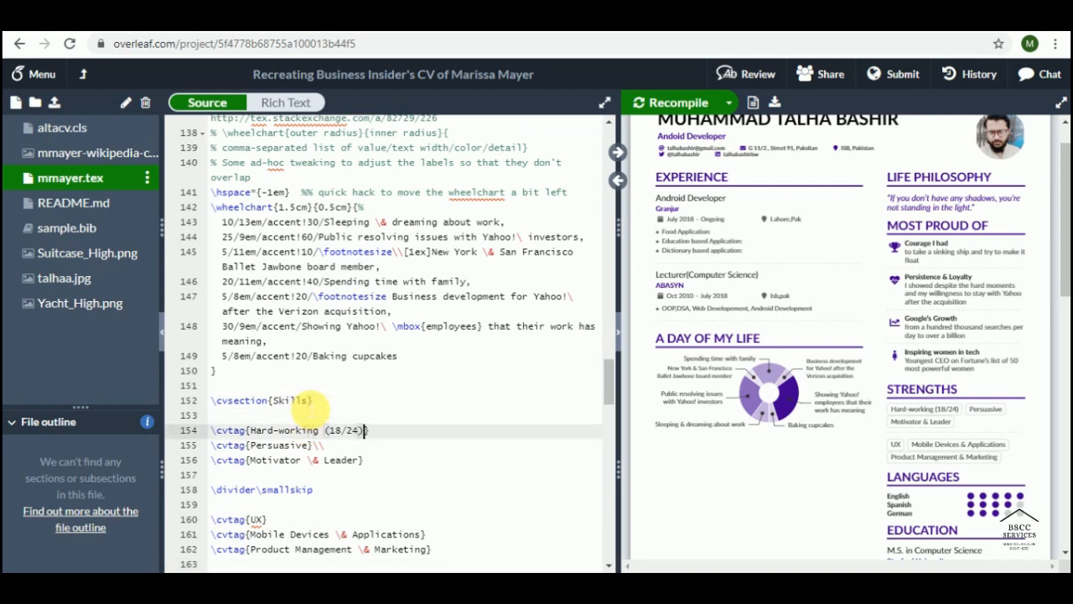
key("BackSpace")
key("BackSpace")
key("BackSpace")
key("BackSpace")
key("BackSpace")
key("BackSpace")
key("BackSpace")
key("BackSpace")
key("BackSpace")
key("BackSpace")
key("BackSpace")
key("BackSpace")
key("BackSpace")
key("BackSpace")
key("BackSpace")
key("BackSpace")
key("BackSpace")
key("BackSpace")
key("BackSpace")
key("BackSpace")
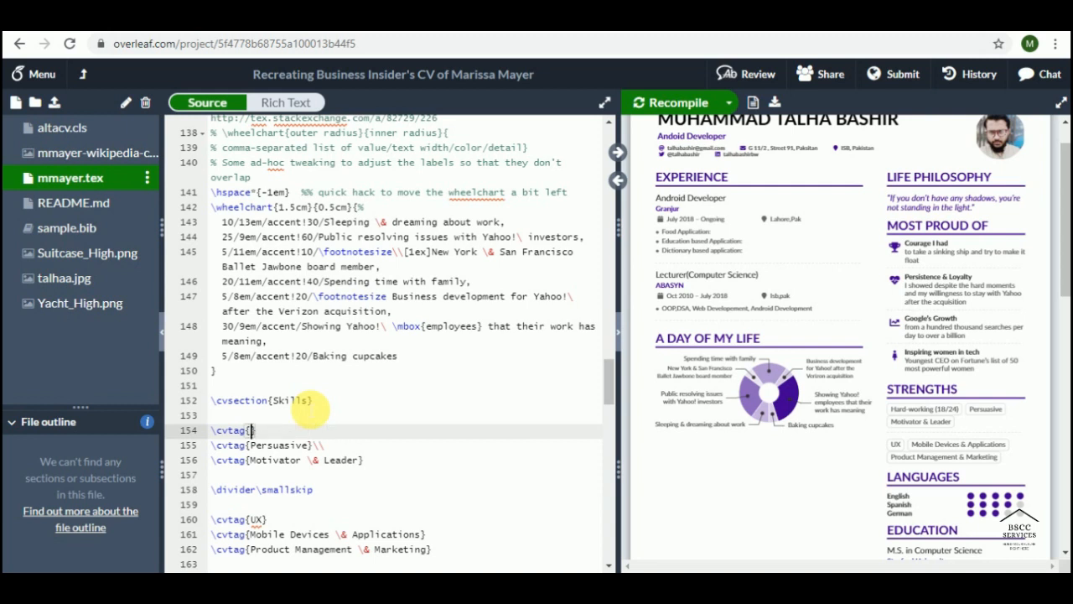
type("P")
key("BackSpace")
type("Python")
Step: Replace the Persuasive and Motivator & Leader tags with NLTK and Numpy
key("Down")
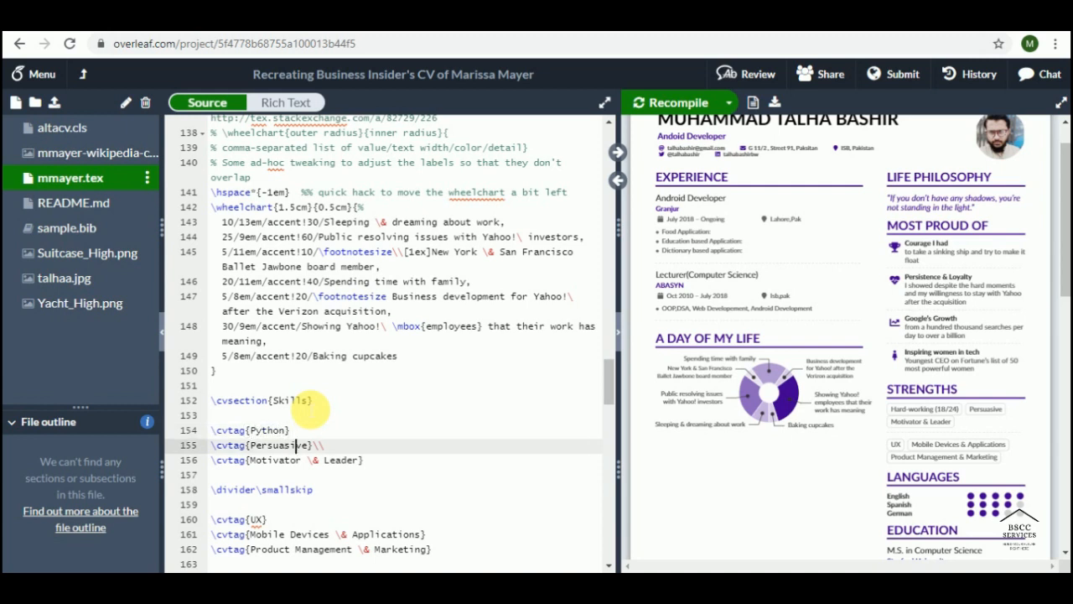
key("Right")
key("Right")
key("Right")
key("Right")
key("Right")
key("BackSpace")
key("BackSpace")
key("BackSpace")
key("BackSpace")
key("BackSpace")
key("BackSpace")
key("BackSpace")
key("BackSpace")
key("BackSpace")
key("BackSpace")
key("BackSpace")
type("A")
key("BackSpace")
type("NLTK")
key("Down")
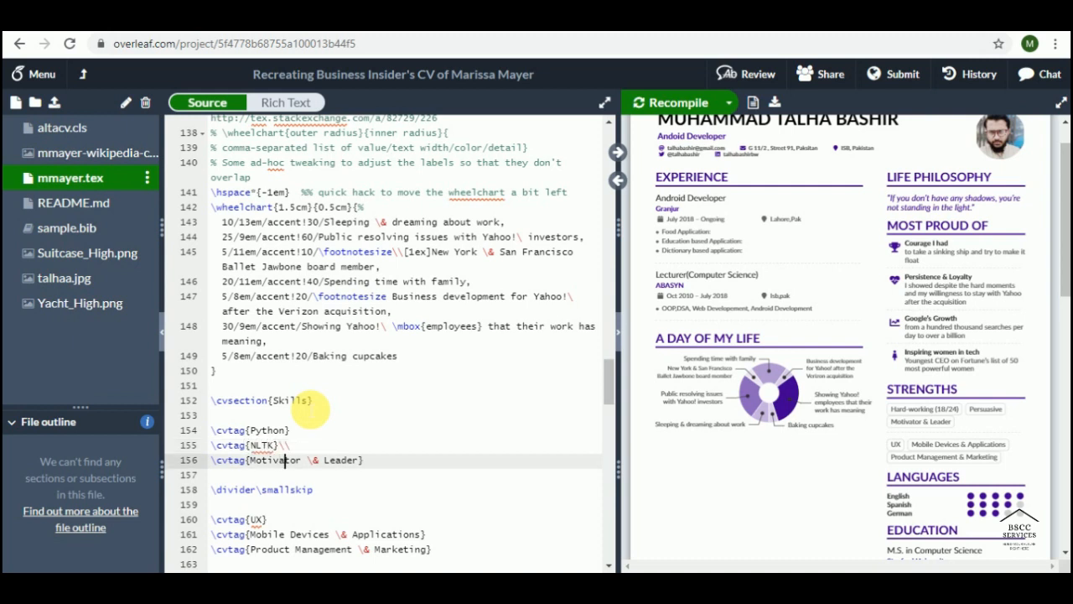
left_click_drag(250, 459, 354, 460)
type("N")
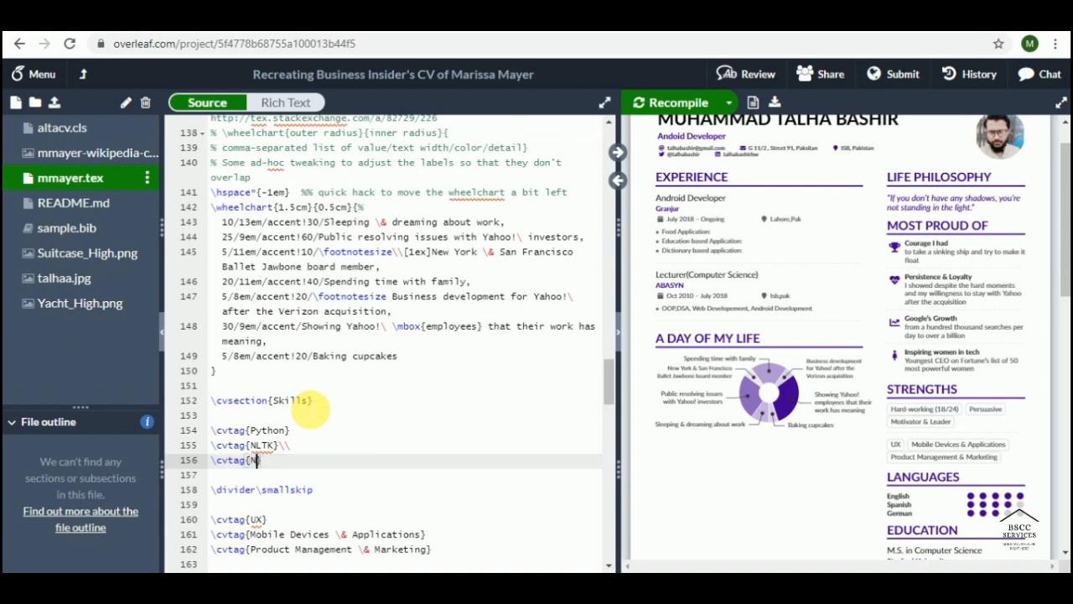
type("umpy")
key("Right")
key("shift+Left")
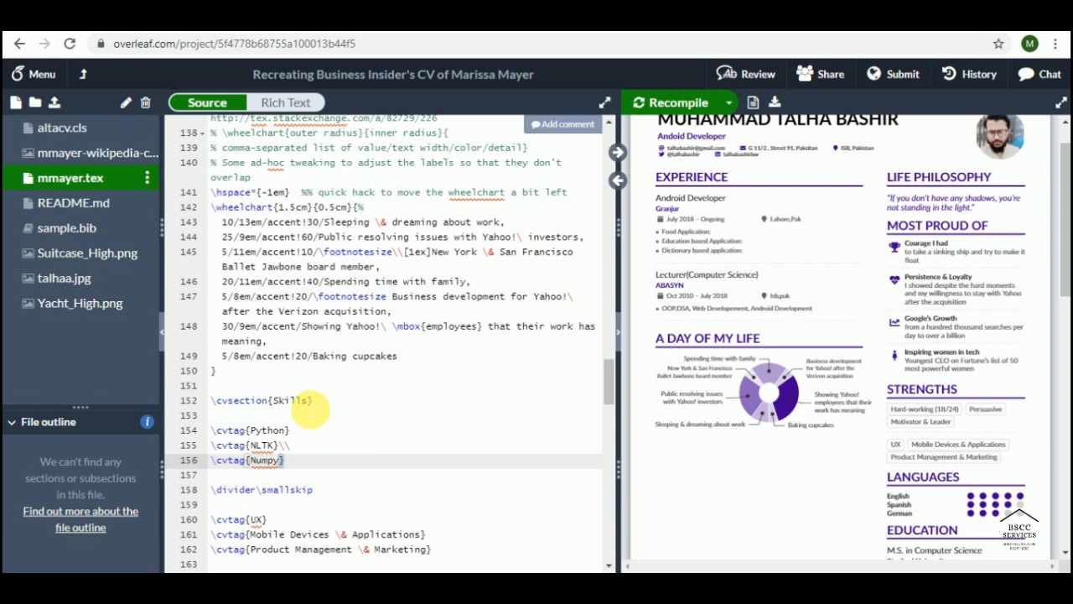
key("shift+Left")
key("shift+Left")
key("shift+Left")
key("shift+Left")
key("shift+Left")
key("shift+Left")
key("shift+Left")
key("shift+Left")
key("shift+Left")
key("shift+Left")
key("shift+Left")
key("shift+Left")
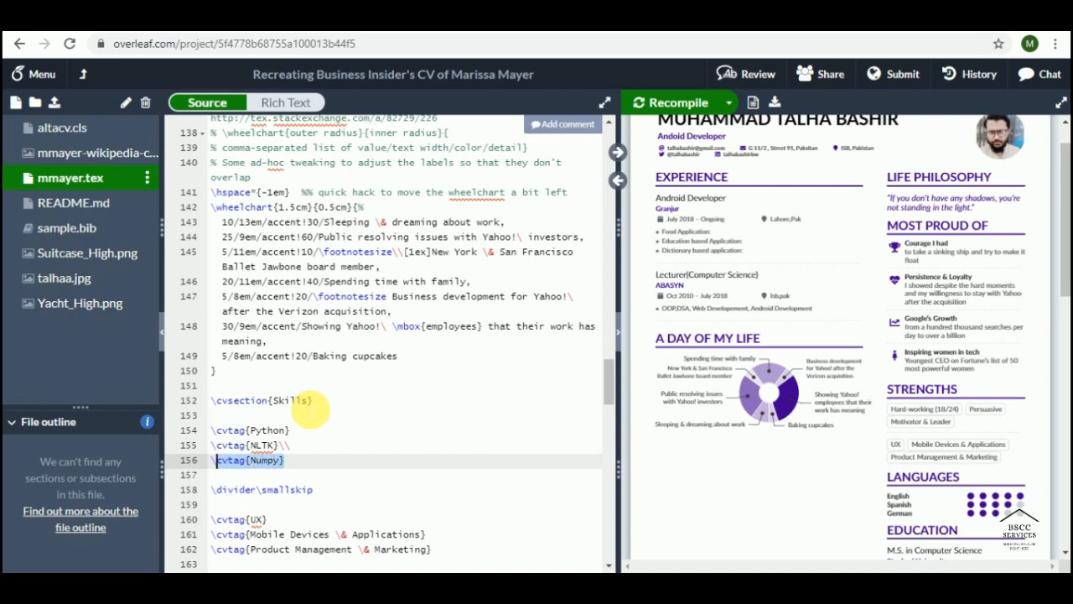
Step: Duplicate the \cvtag{Numpy} line into several copies, each on its own line
key("ctrl+c")
key("Down")
key("ctrl+v")
key("ctrl+v")
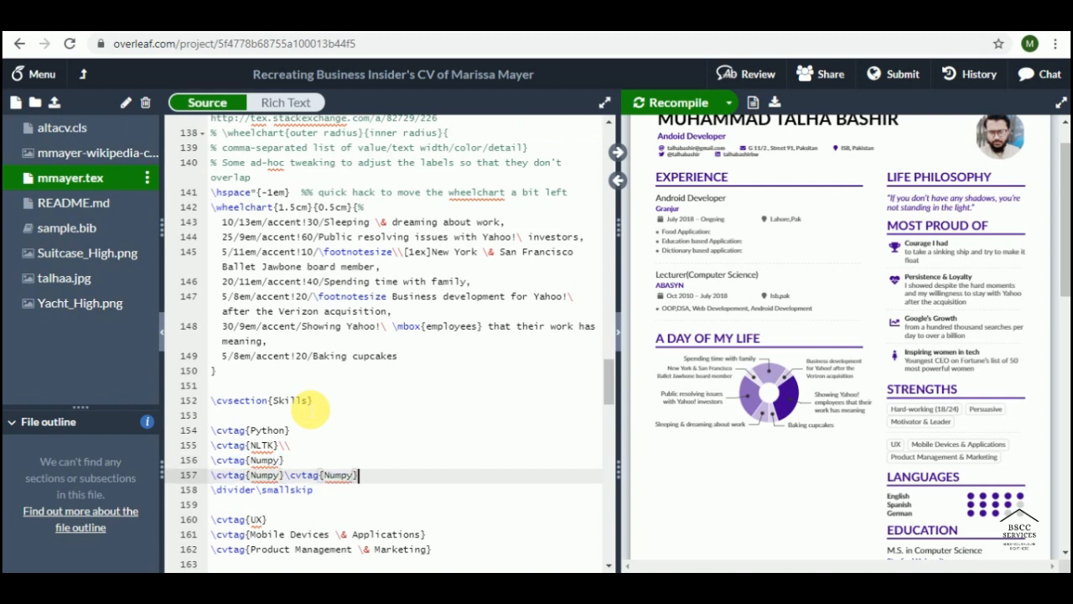
key("Left")
key("Left")
key("Left")
key("Left")
key("Left")
key("Left")
key("Left")
key("Left")
key("Left")
key("Left")
key("Return")
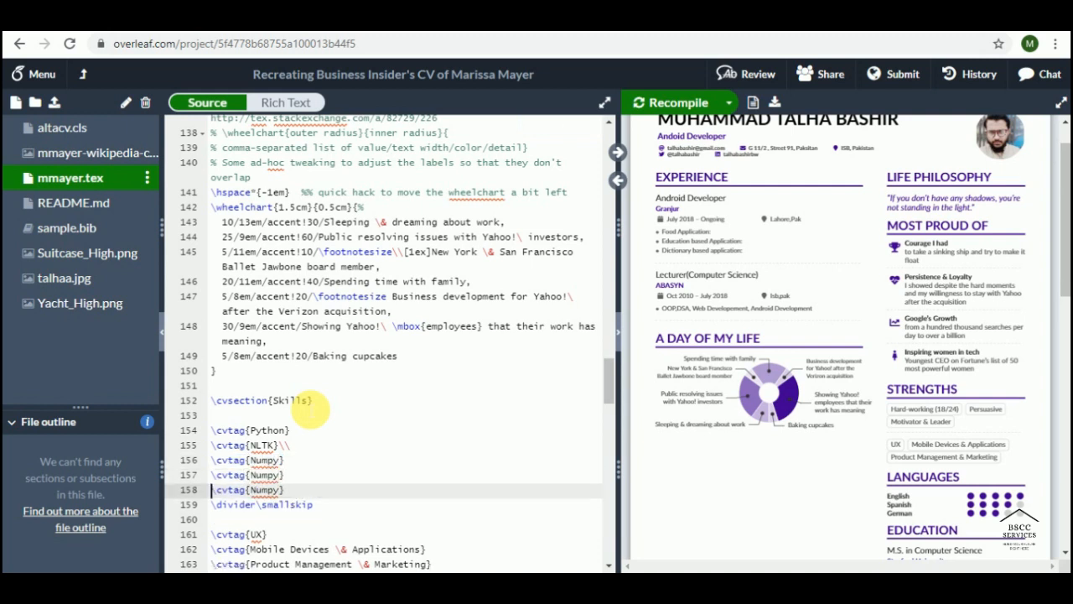
key("End")
key("Return")
key("ctrl+v")
key("Return")
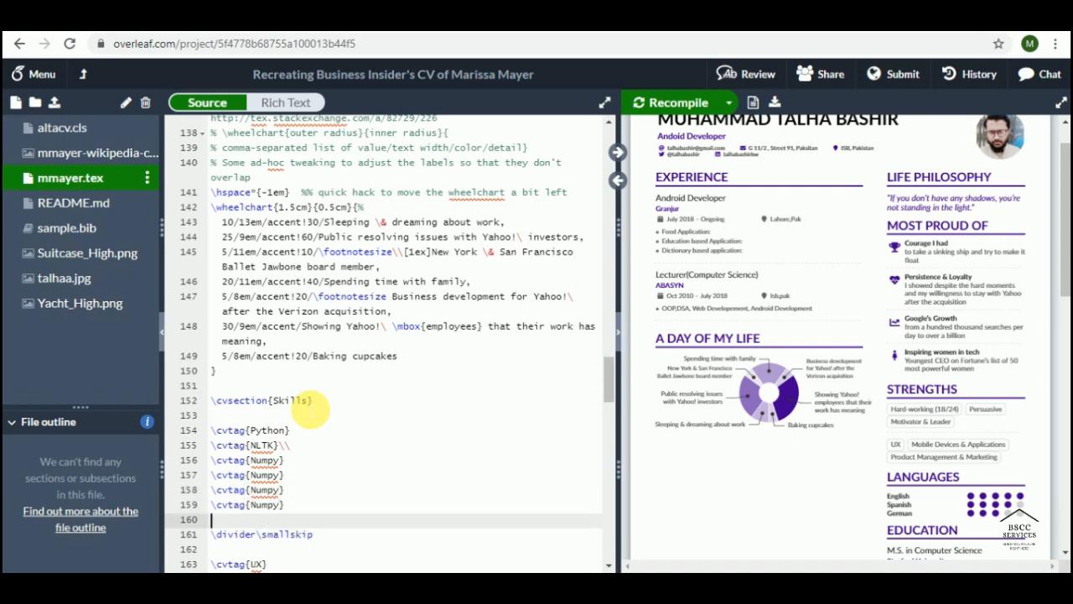
key("ctrl+v")
key("Return")
key("ctrl+v")
key("Up")
key("Up")
key("Up")
key("Up")
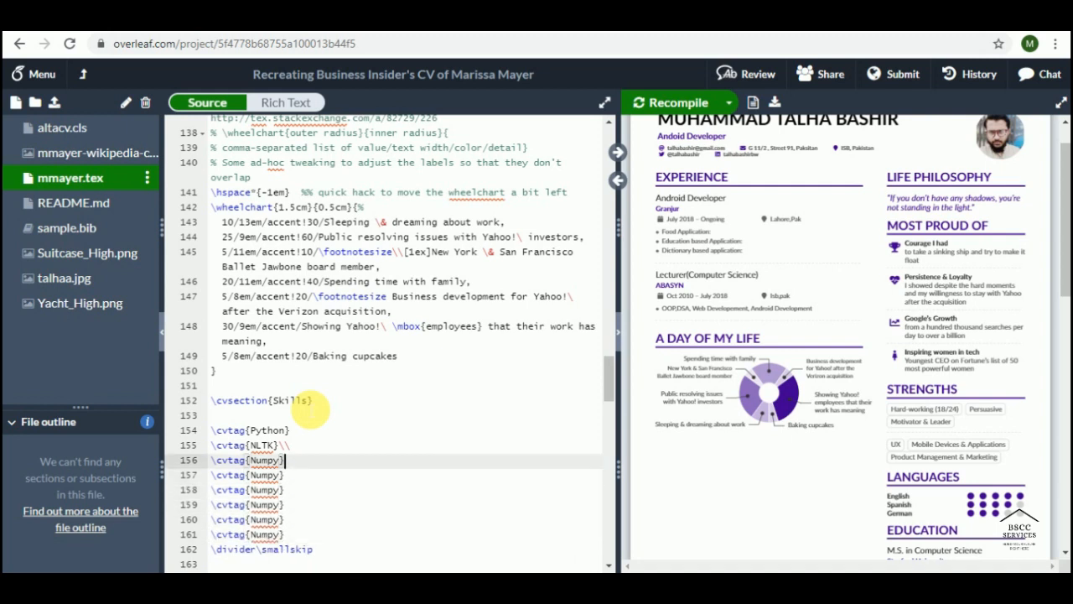
Step: Rename the first two Numpy copies to Pandas and Kereas
key("Left")
key("BackSpace")
key("BackSpace")
key("BackSpace")
key("BackSpace")
key("BackSpace")
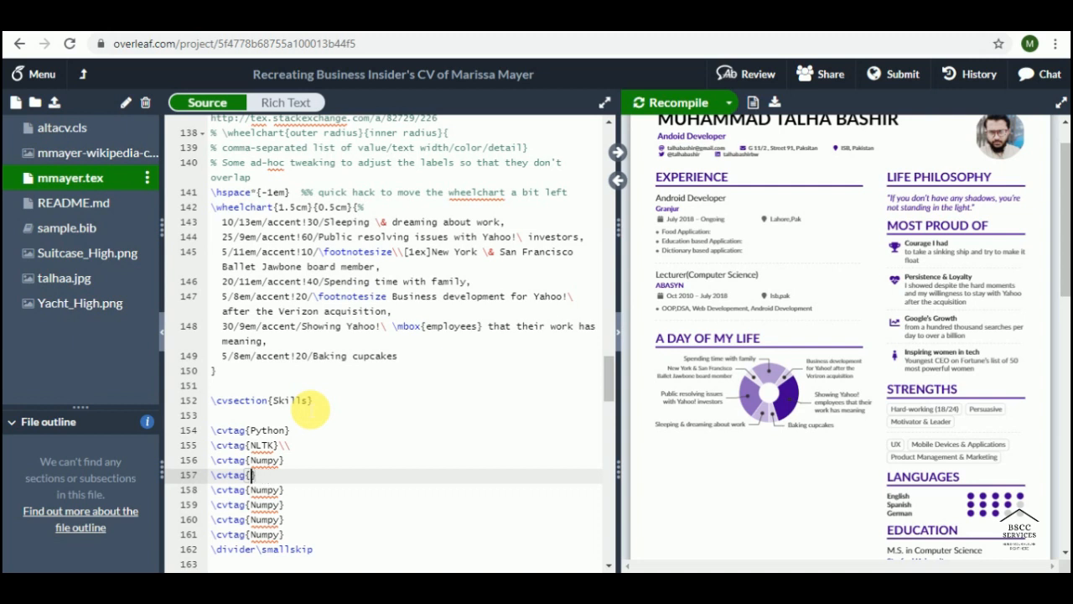
type("Pandas")
key("Down")
key("BackSpace")
key("BackSpace")
key("BackSpace")
key("BackSpace")
key("BackSpace")
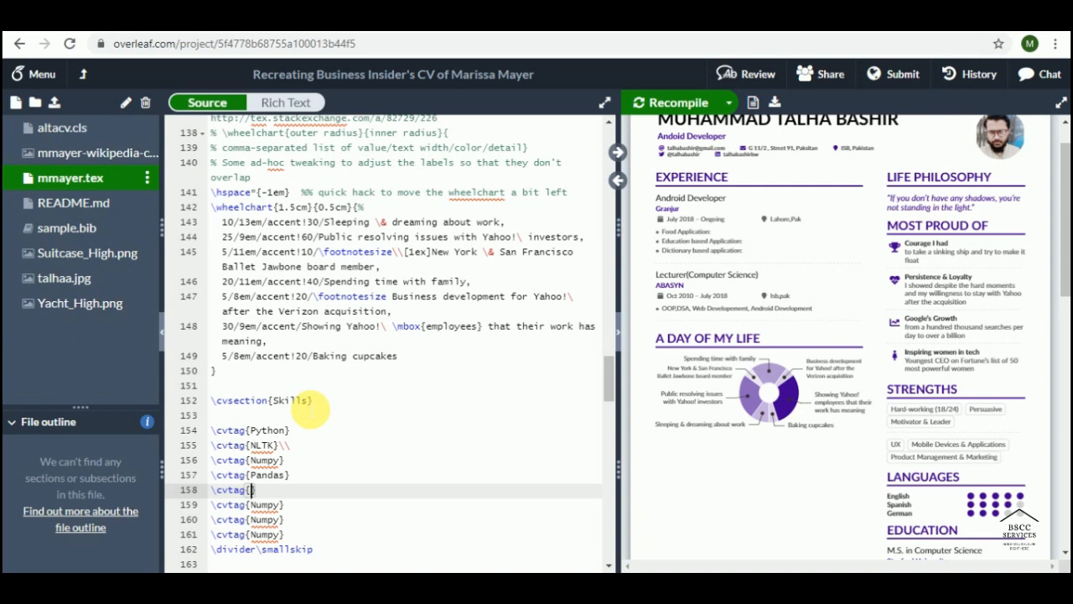
type("T")
key("BackSpace")
type("KEras")
key("Left")
key("BackSpace")
type("e")
key("End")
key("Left")
key("Left")
key("Left")
type("e")
Step: Rename the remaining Numpy copies to Tensor flow, Android Studio and Asp.net
key("Down")
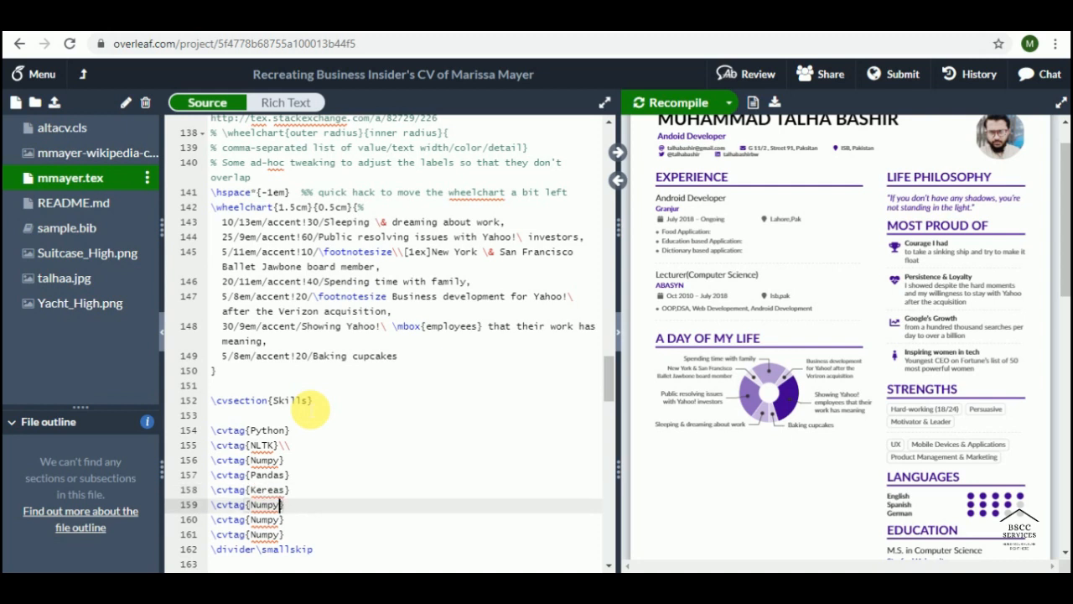
key("BackSpace")
key("BackSpace")
key("BackSpace")
key("BackSpace")
key("BackSpace")
type("Tensor flow")
key("Down")
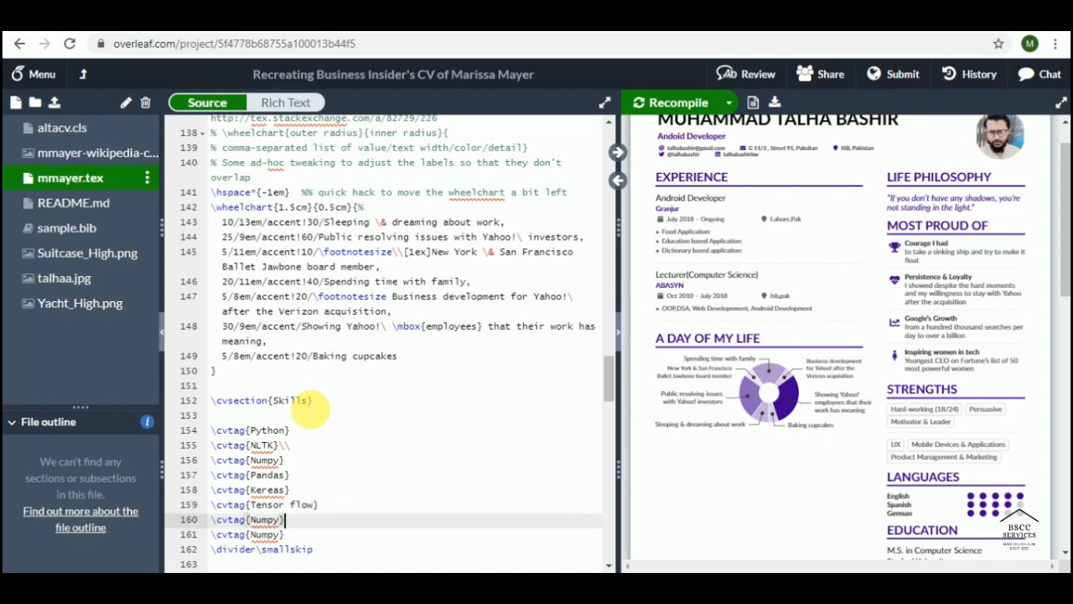
key("BackSpace")
key("BackSpace")
key("BackSpace")
key("BackSpace")
key("BackSpace")
type("Android Studio")
key("Down")
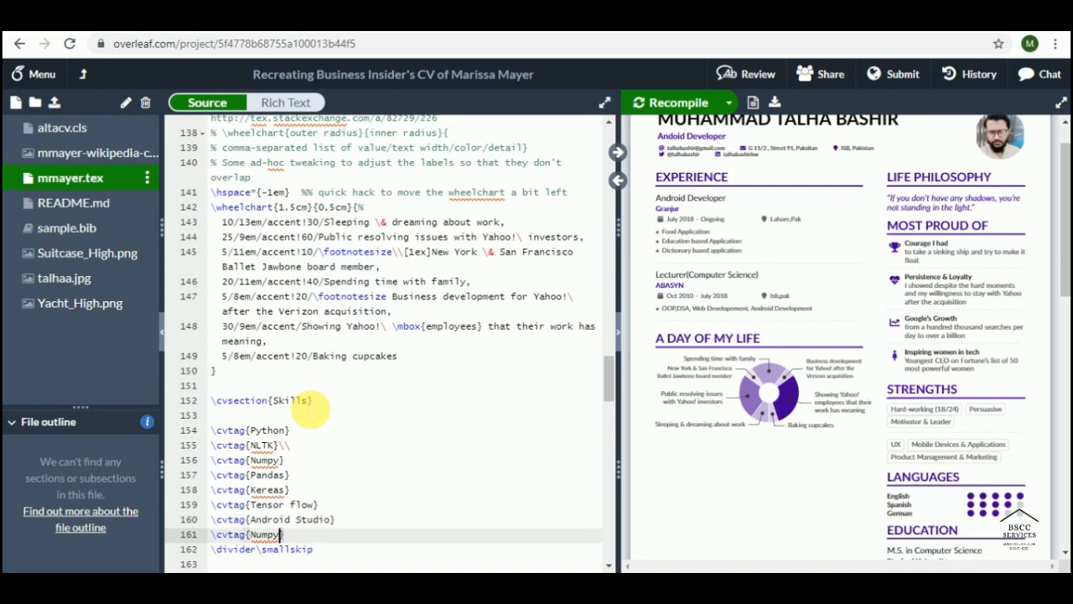
key("BackSpace")
key("BackSpace")
key("BackSpace")
key("BackSpace")
key("BackSpace")
key("BackSpace")
type("W")
key("BackSpace")
type("Asp.net}")
key("Down")
key("ctrl+v")
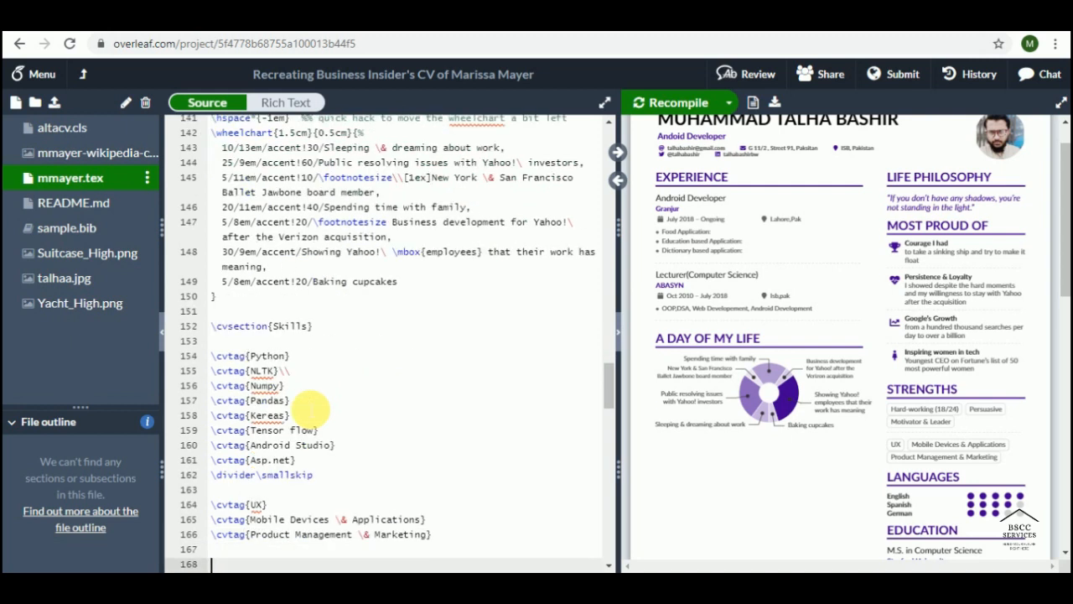
Step: Replace the UX tag below \divider\smallskip with HTML
key("Up")
key("Up")
key("Up")
key("Up")
key("Up")
key("Up")
key("Right")
key("Right")
key("Right")
key("Right")
key("Right")
key("Right")
key("Right")
key("Right")
key("Right")
key("Right")
key("Right")
key("Right")
key("Right")
key("Right")
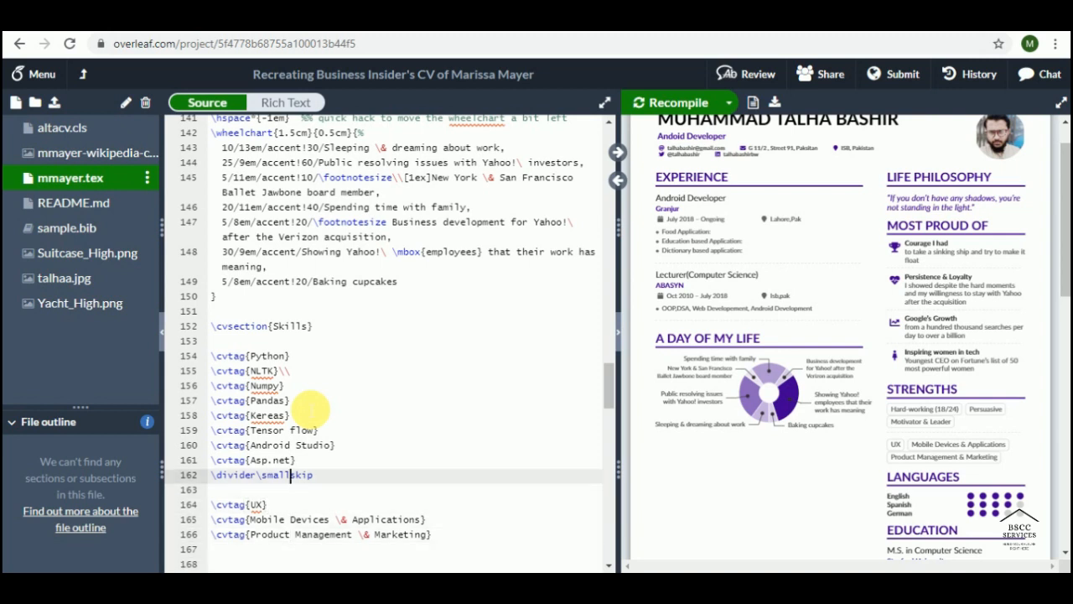
key("Left")
key("Left")
key("Left")
key("Left")
key("Down")
key("Down")
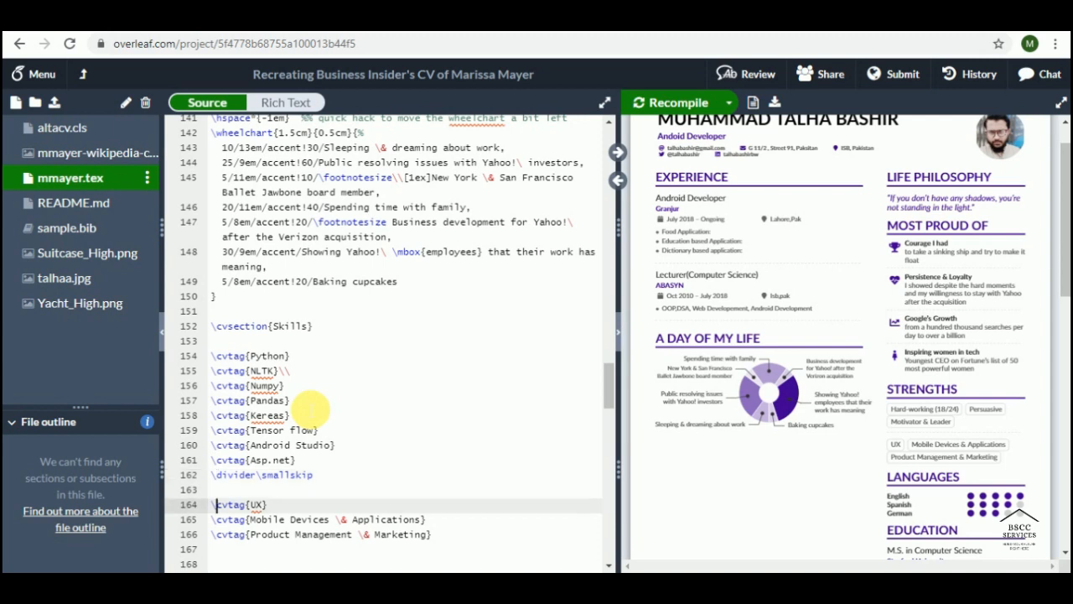
key("Right")
key("Right")
key("Right")
key("Right")
key("Right")
key("Right")
key("Right")
key("Delete")
key("Delete")
key("BackSpace")
type("HTML")
Step: Change the Mobile Devices and Product Management tags to CSS and Javascript
key("Down")
key("Down")
key("Up")
key("Left")
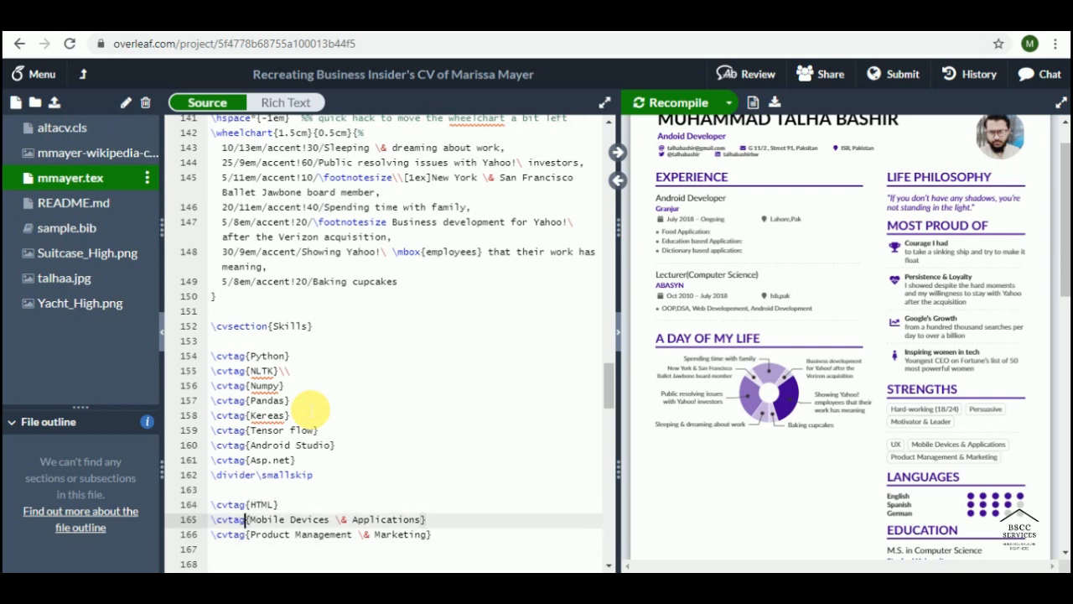
key("shift+Right")
key("shift+Right")
key("shift+Right")
key("shift+Right")
key("shift+Right")
key("shift+Right")
key("shift+Right")
key("shift+Right")
key("shift+Right")
key("shift+Right")
key("shift+Right")
key("shift+Right")
key("shift+Right")
key("shift+Right")
key("shift+Right")
key("shift+Right")
key("shift+Right")
key("shift+Right")
key("shift+Right")
key("shift+Right")
key("shift+Right")
key("shift+Right")
key("shift+Right")
key("shift+Right")
key("shift+Right")
key("shift+Right")
key("shift+Right")
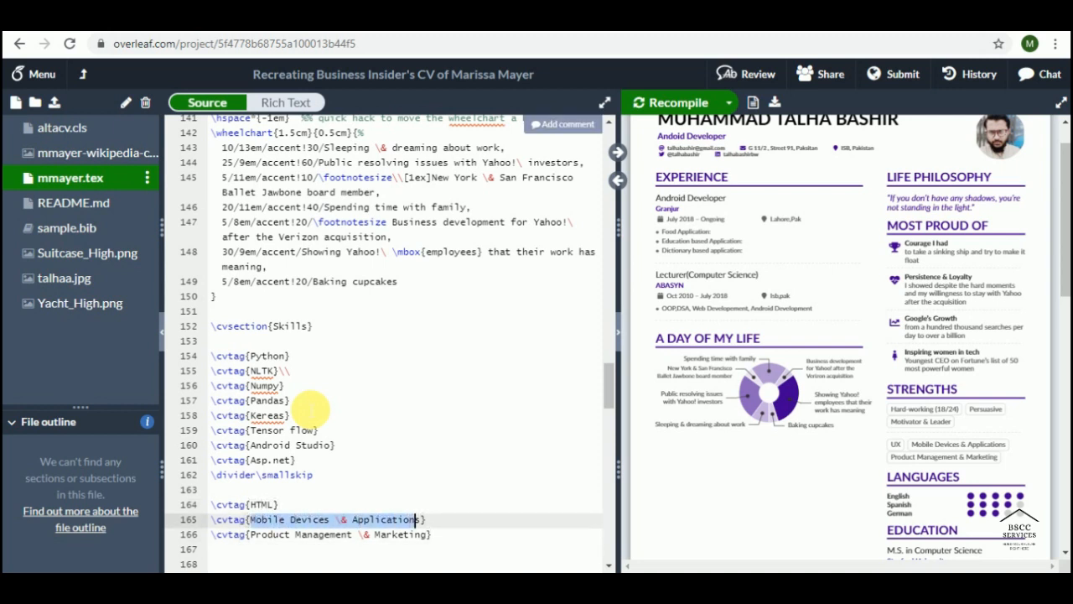
type("J")
key("BackSpace")
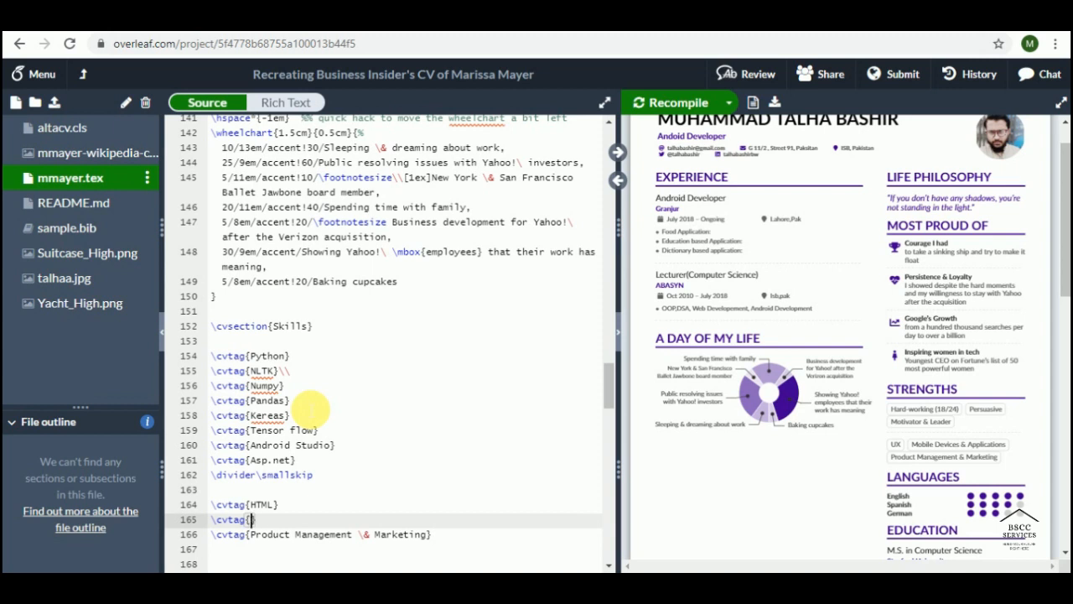
type("CSS")
key("Down")
key("shift+Right")
key("shift+Right")
key("shift+Right")
key("shift+Right")
key("shift+Right")
key("shift+Right")
key("shift+Right")
key("shift+Right")
key("shift+Right")
key("shift+Right")
key("shift+Right")
key("shift+Right")
key("shift+Right")
key("shift+Right")
key("shift+Right")
key("shift+Right")
key("shift+Right")
key("shift+Right")
key("shift+Right")
key("shift+Right")
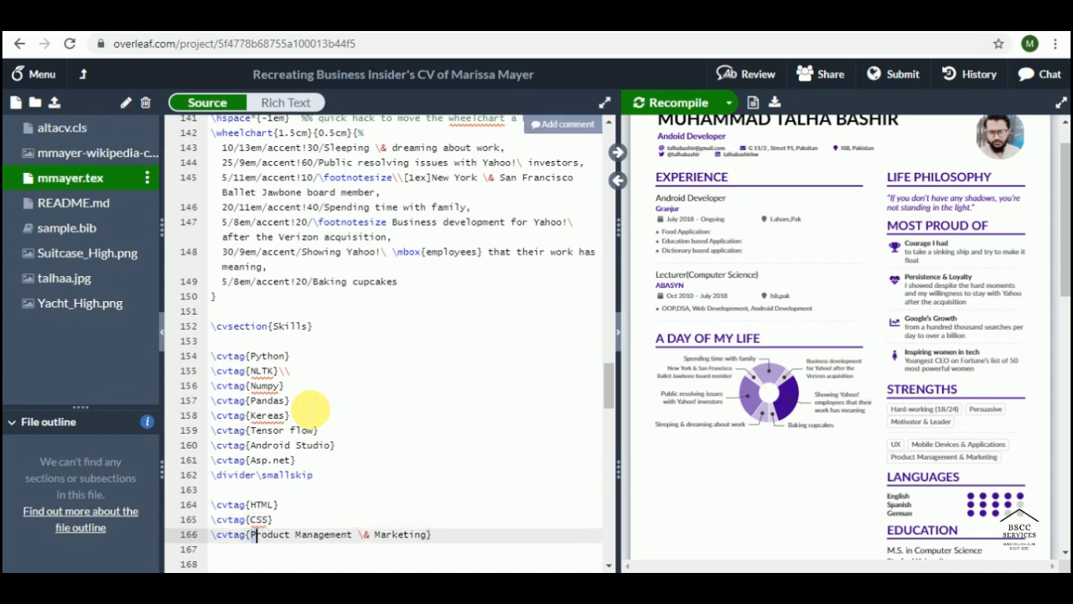
key("BackSpace")
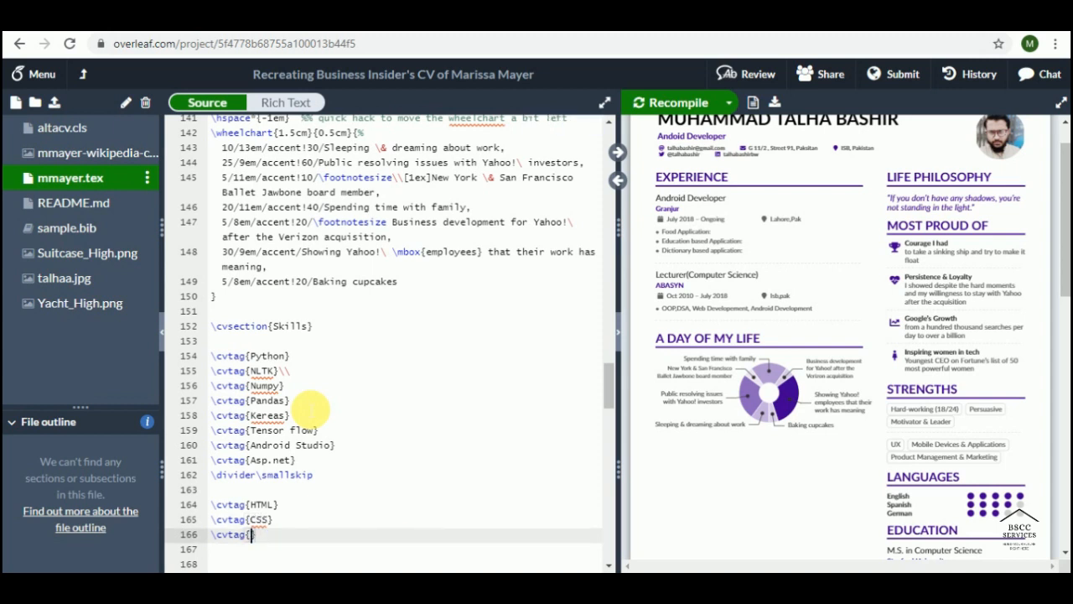
type("Javascript")
key("Up")
key("Up")
key("Up")
key("Up")
key("Up")
key("Up")
key("Up")
key("Up")
key("Up")
key("Up")
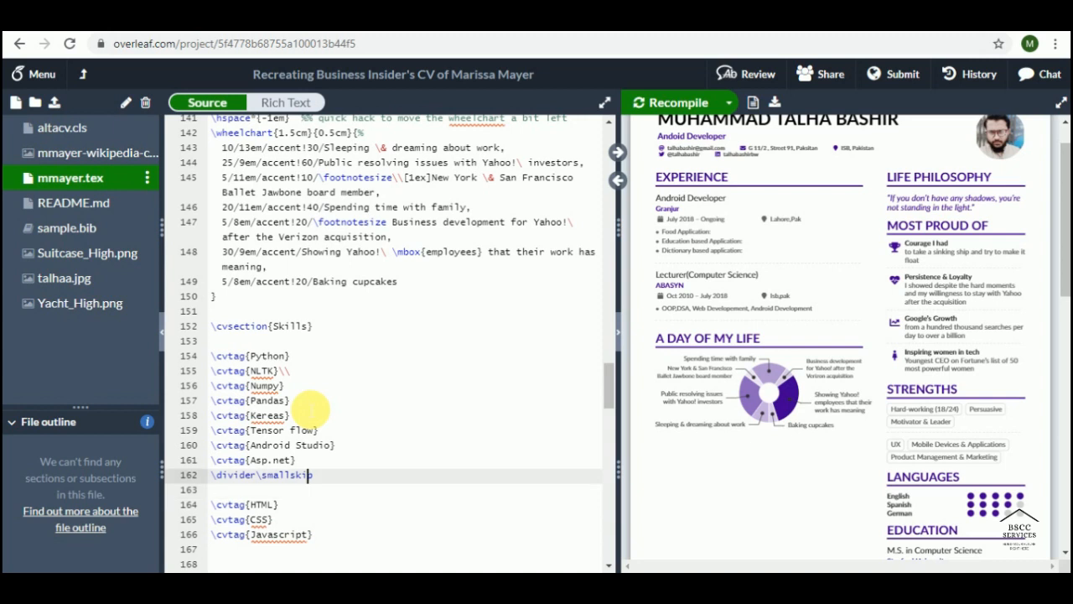
key("Left")
key("Up")
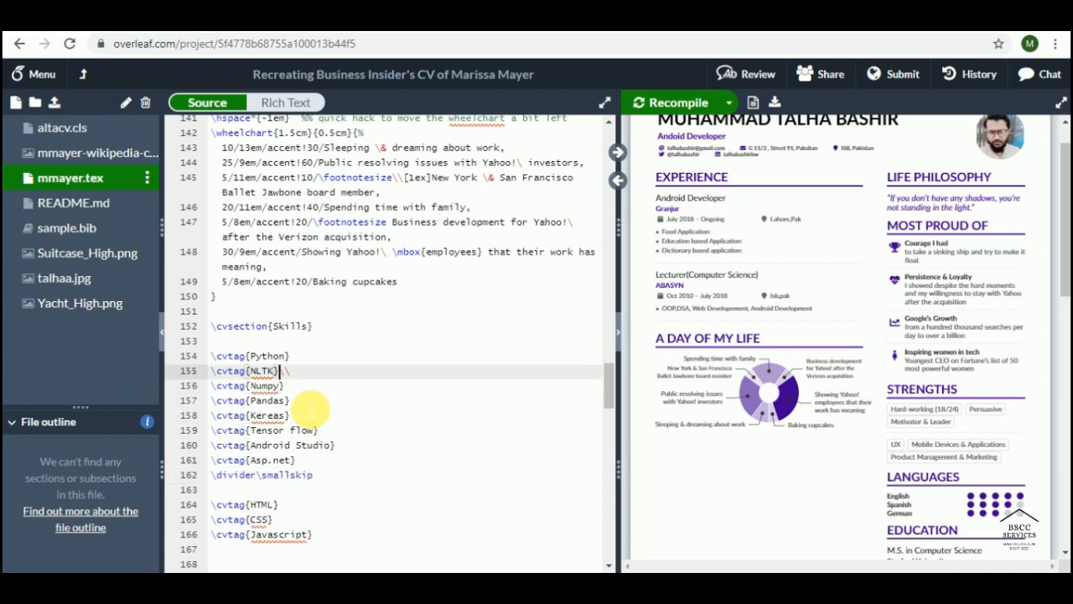
Step: Remove the \\ line break after \cvtag{NLTK} and add one after \cvtag{Numpy}
key("shift+Right")
key("shift+Right")
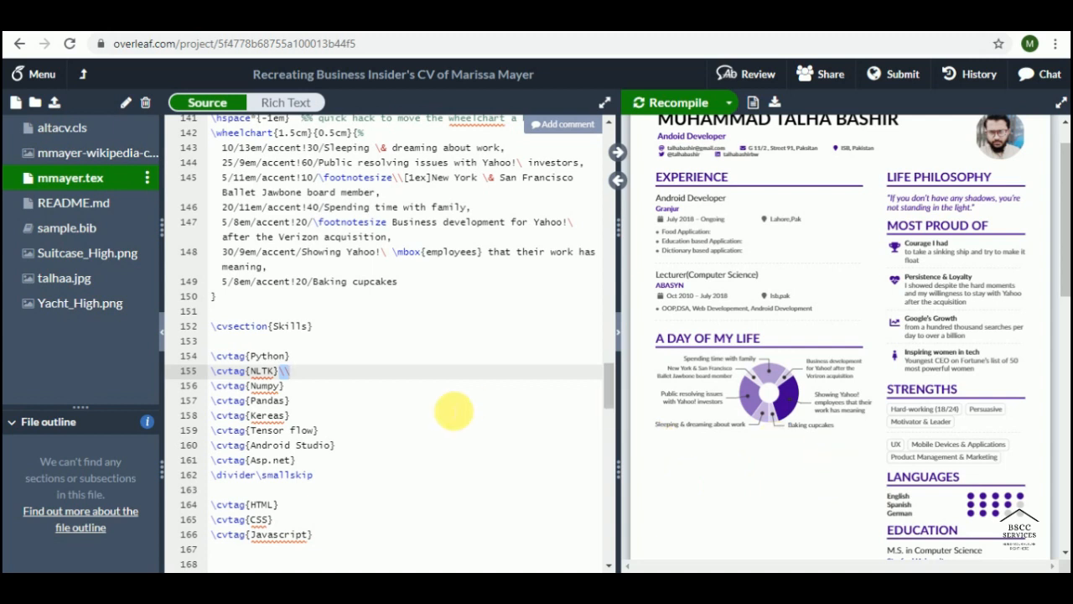
key("BackSpace")
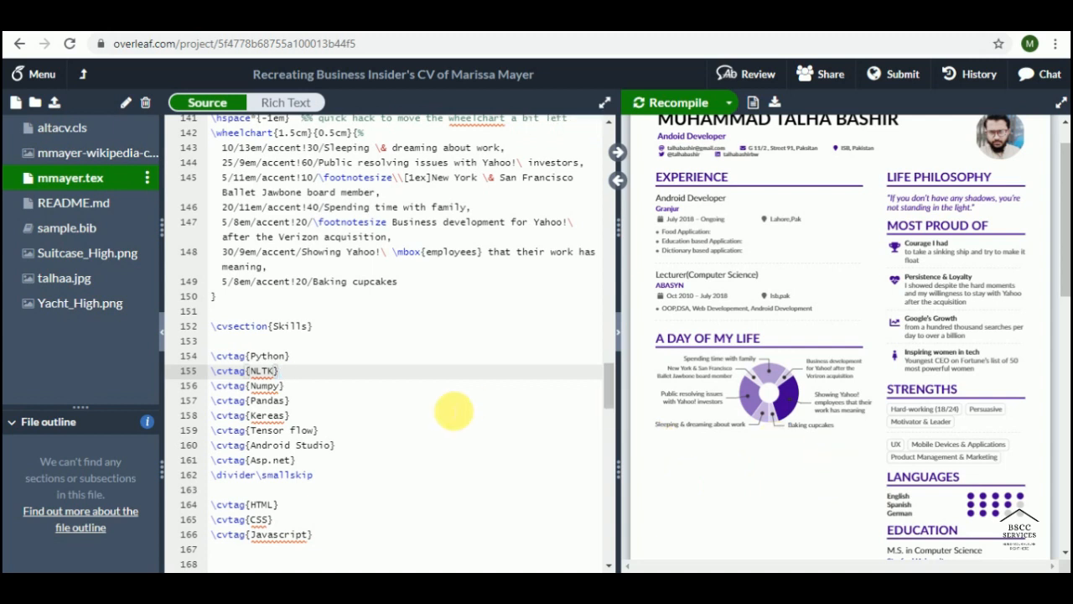
key("Down")
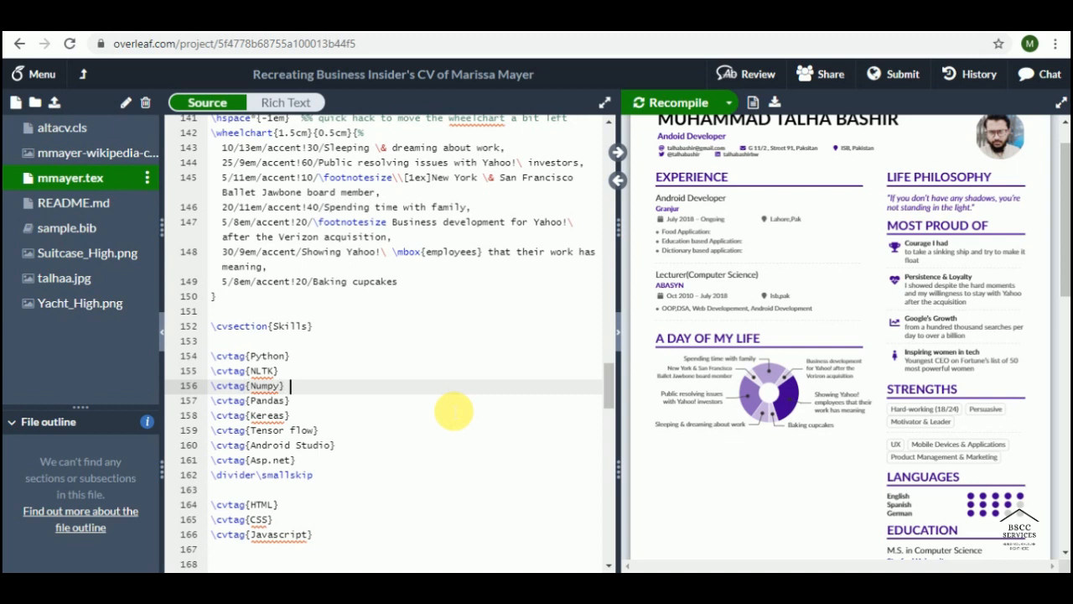
type("//")
key("BackSpace")
key("BackSpace")
type("\\\\")
Step: Add a \\ line break after \cvtag{Tensor flow} and recompile the CV
key("Right")
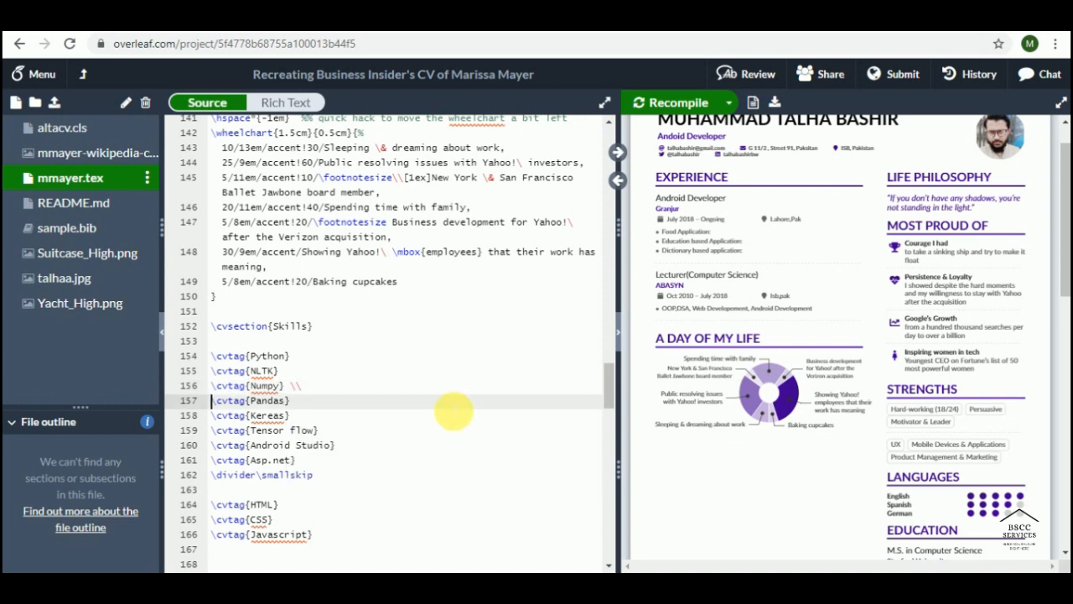
key("Down")
key("Down")
key("Down")
key("Up")
key("Right")
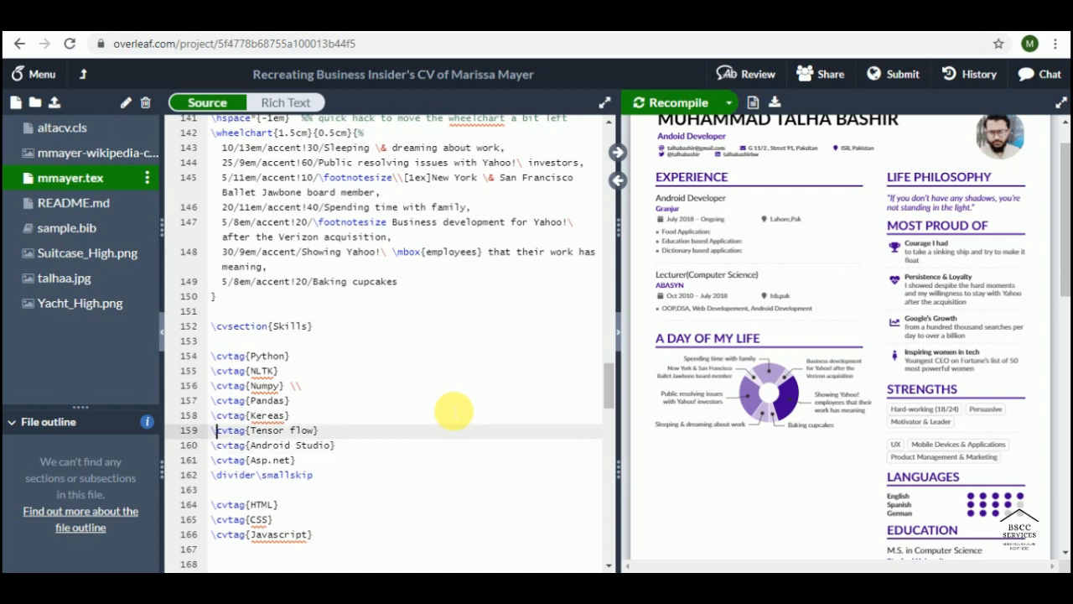
key("Right")
key("Right")
key("Down")
key("Right")
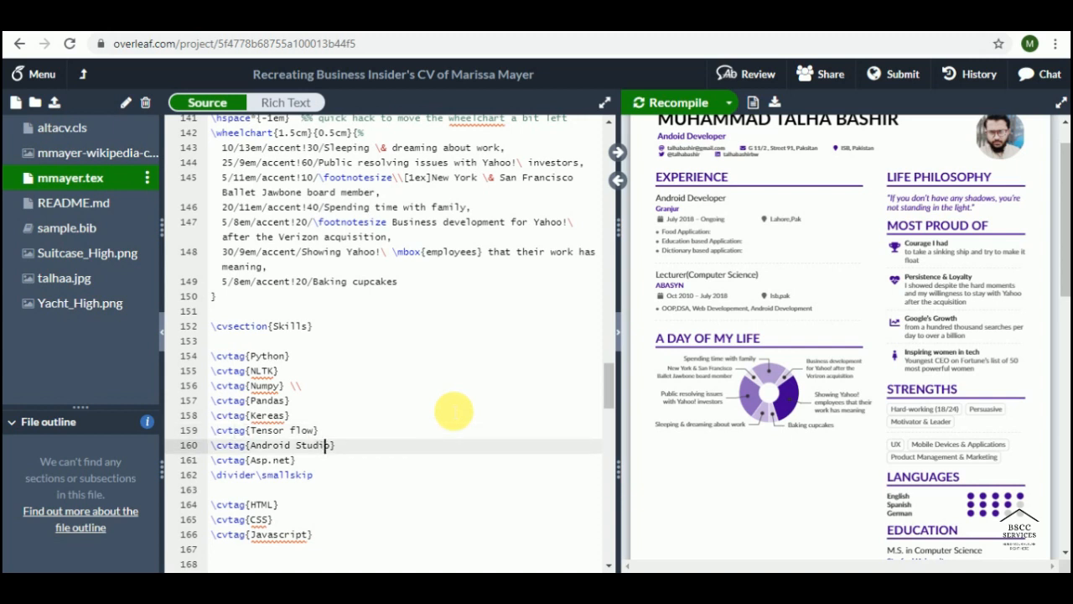
key("Right")
key("Right")
key("Up")
type("\\\\")
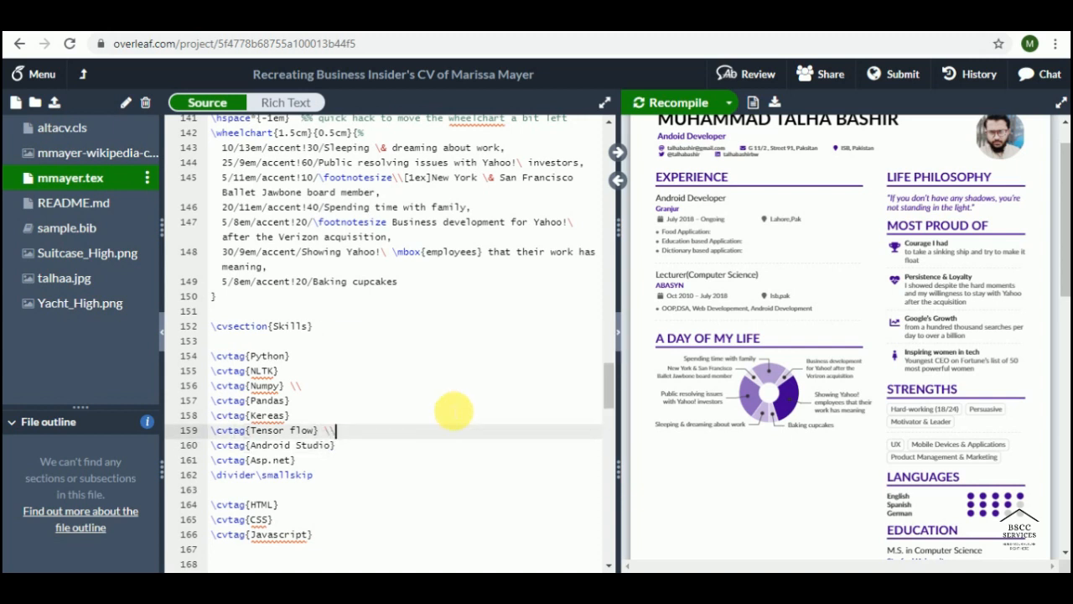
key("ctrl+s")
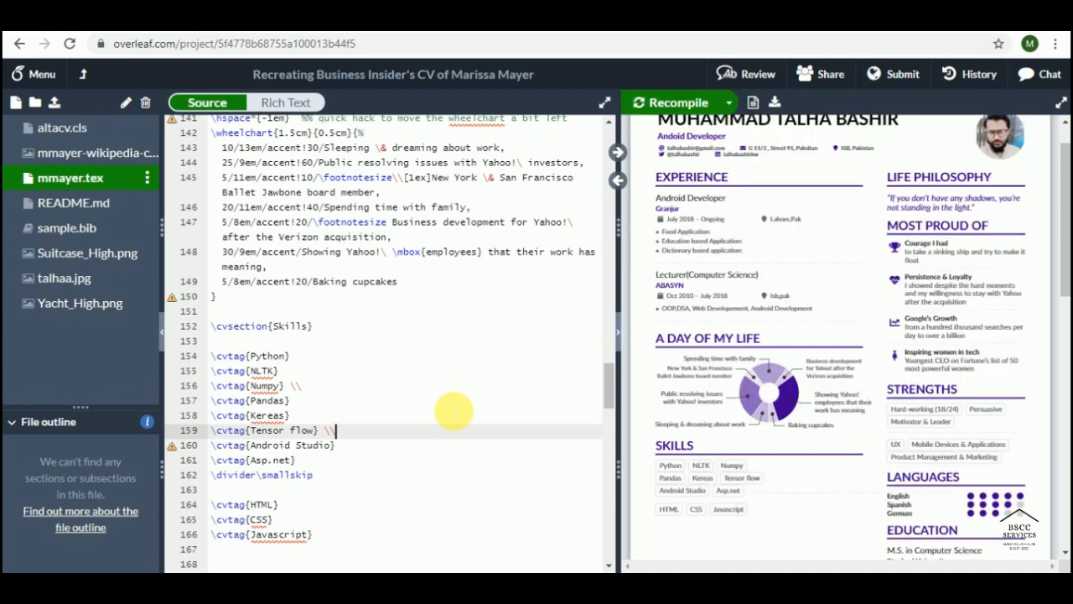
Step: Check the rendered Skills section, delete the \\ after \cvtag{Numpy}, and recompile
scroll(873, 459, "down", 1)
scroll(872, 460, "down", 1)
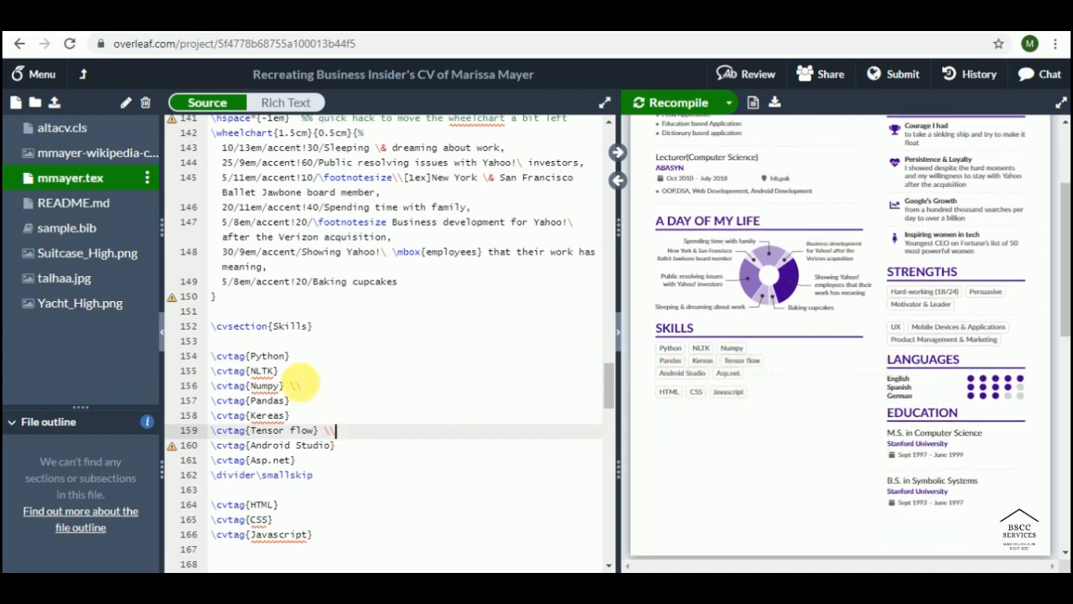
left_click(317, 386)
key("BackSpace")
key("BackSpace")
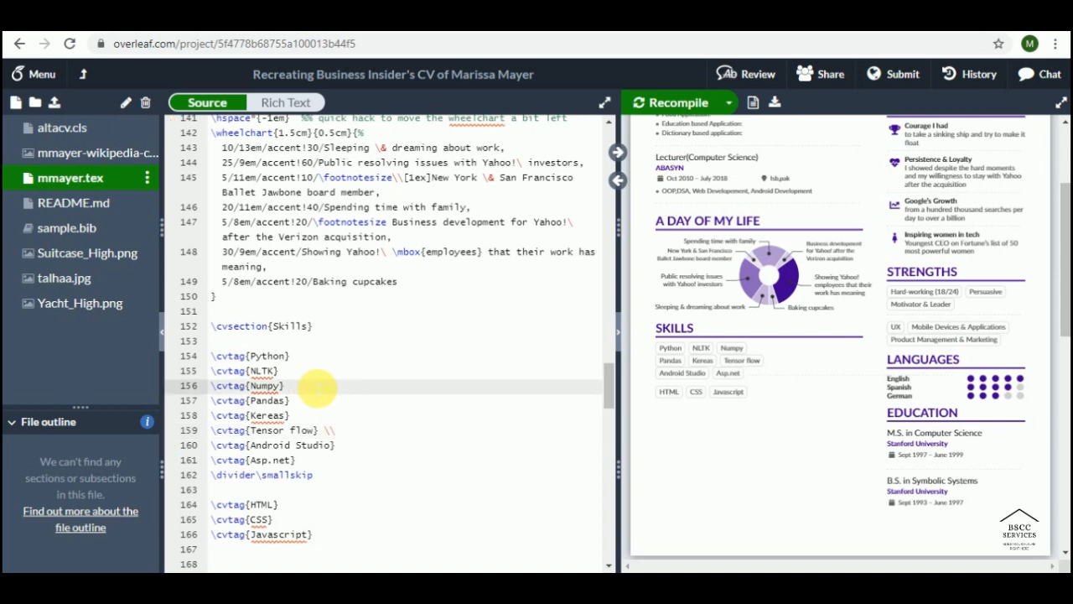
key("ctrl+s")
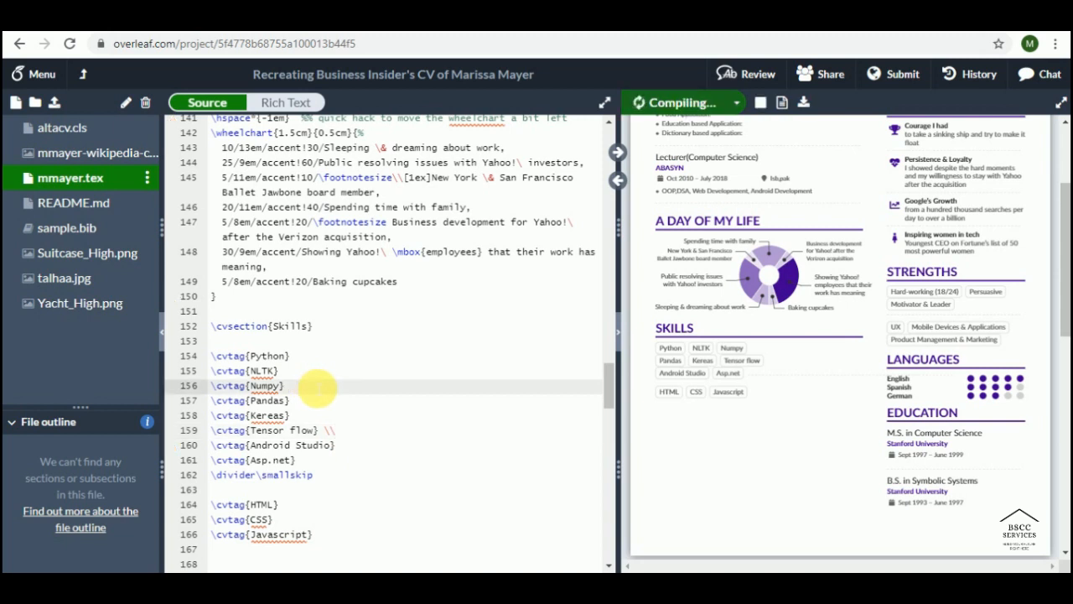
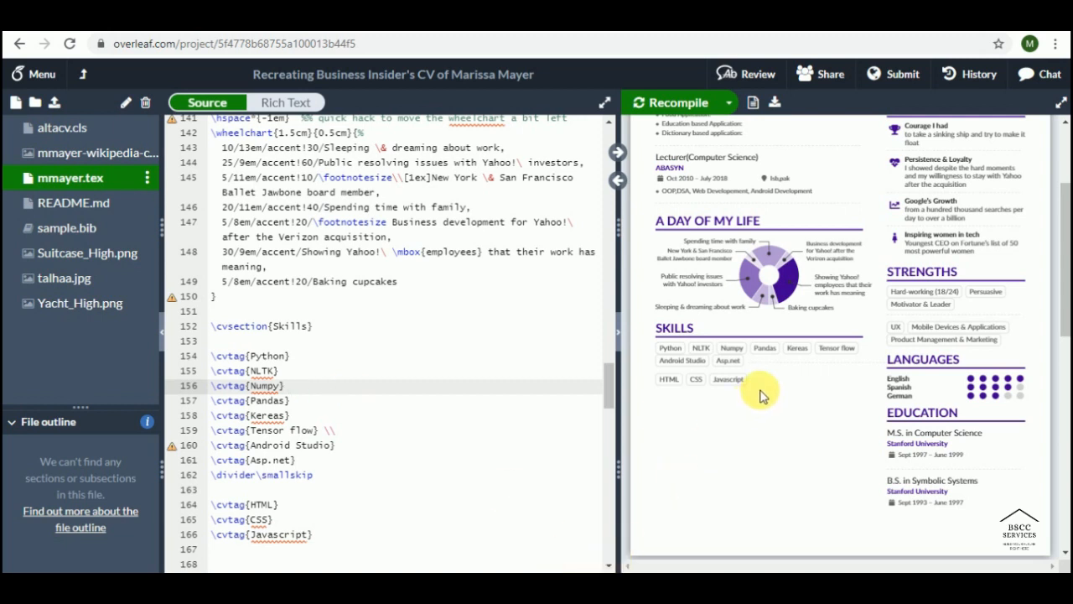
Step: Select and copy the whole Skills section source, from heading to last tag
scroll(760, 395, "up", 2)
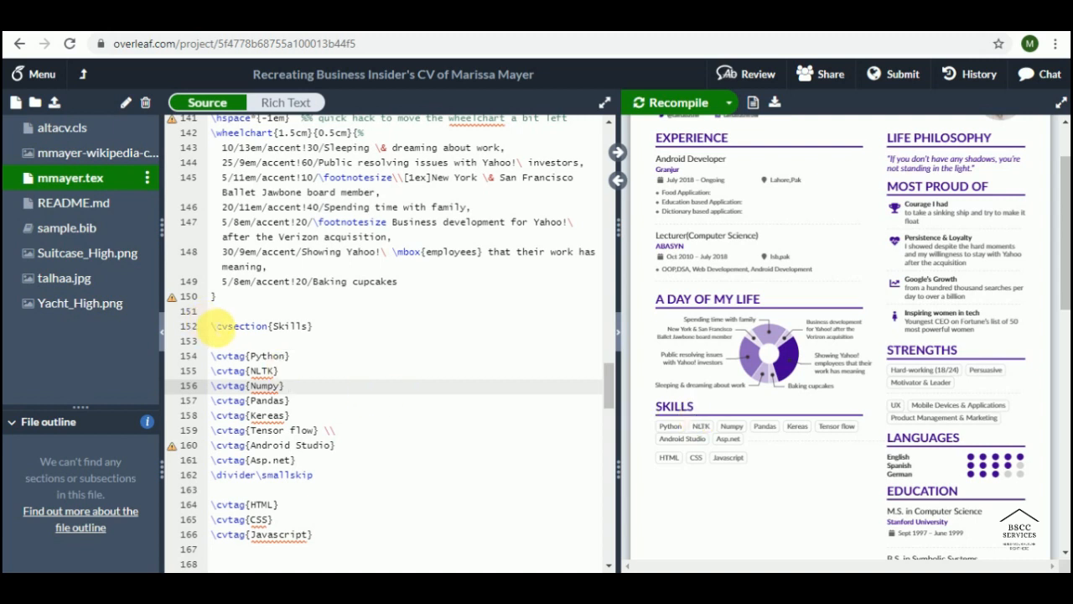
left_click(219, 327)
left_click_drag(222, 328, 229, 328)
scroll(231, 338, "up", 1)
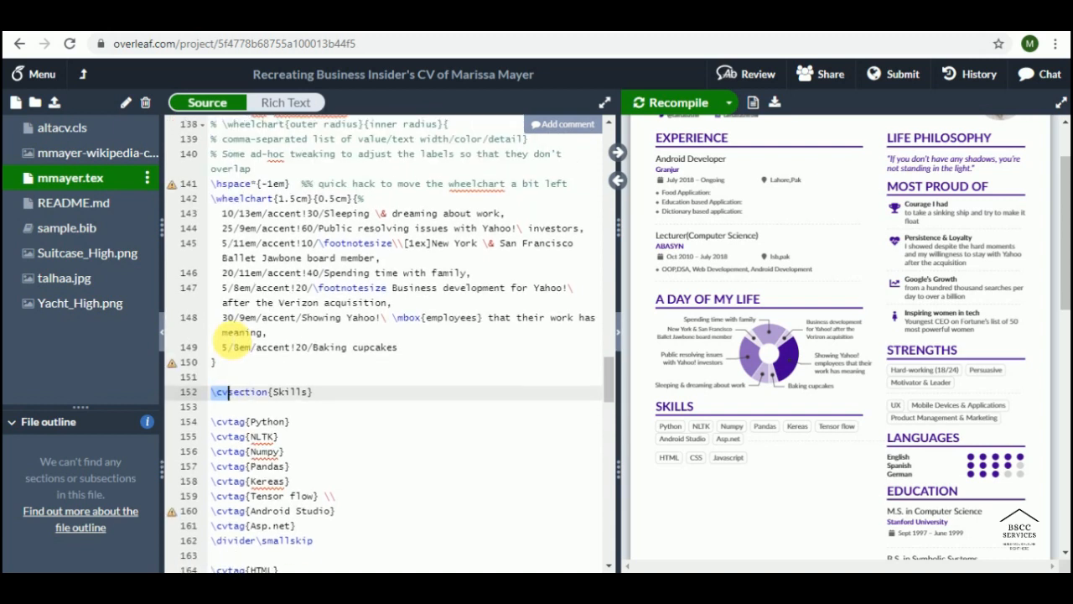
key("shift+Down")
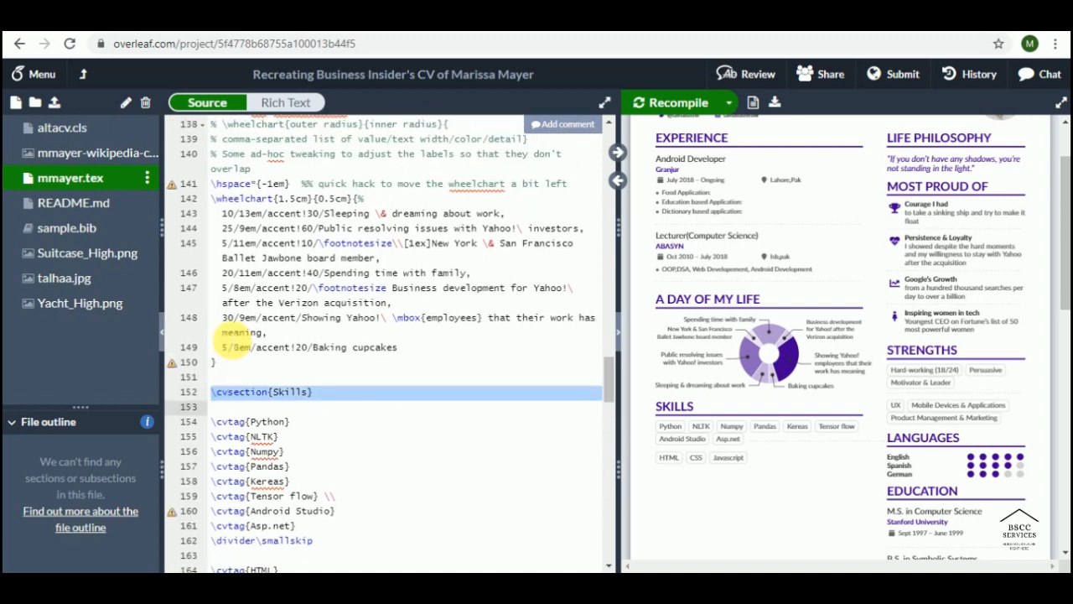
key("shift+Down")
key("shift+Down")
key("shift+Down")
key("shift+Down")
key("shift+Down")
key("shift+Down")
key("shift+Down")
key("shift+Down")
key("shift+Down")
key("shift+Down")
key("shift+Down")
key("shift+Down")
key("shift+Down")
key("shift+Down")
key("shift+Down")
key("shift+Down")
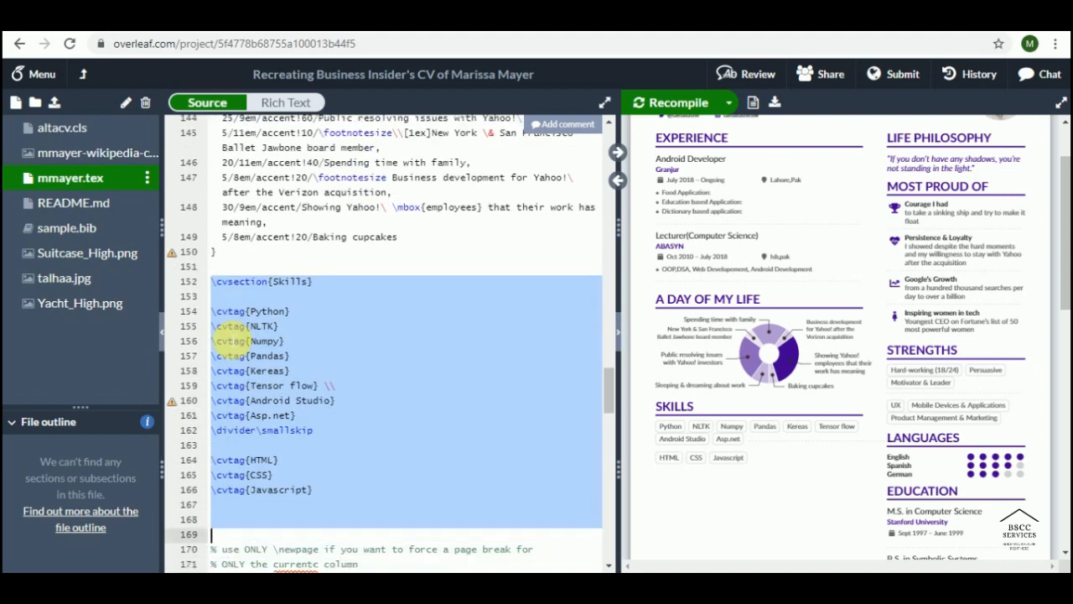
key("shift+Up")
key("ctrl+c")
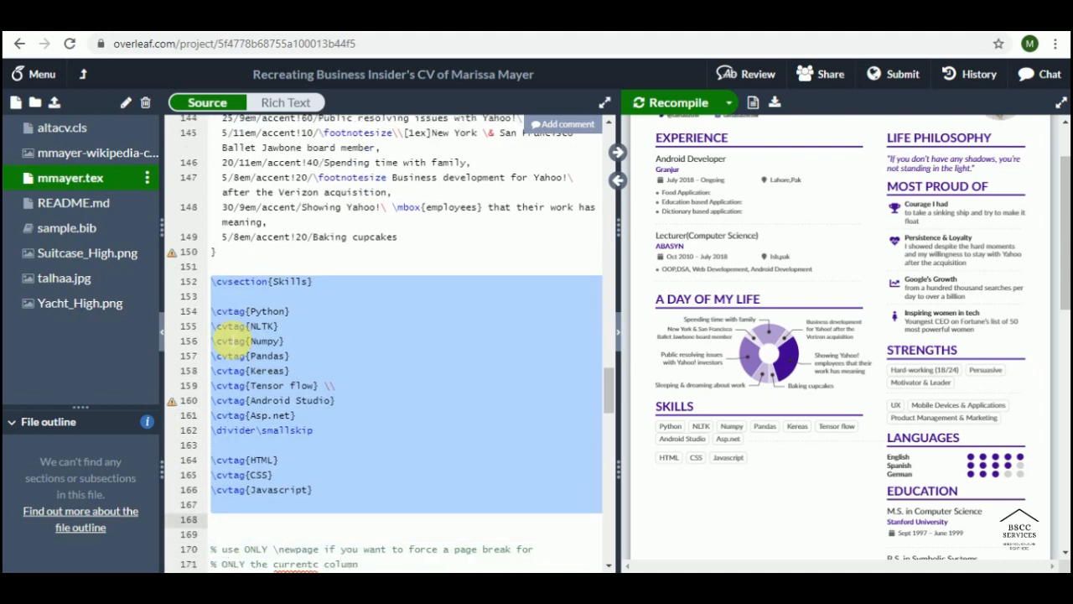
key("Down")
key("Down")
key("Down")
key("Down")
key("Down")
key("Down")
key("Down")
key("Down")
key("Down")
key("Down")
key("Down")
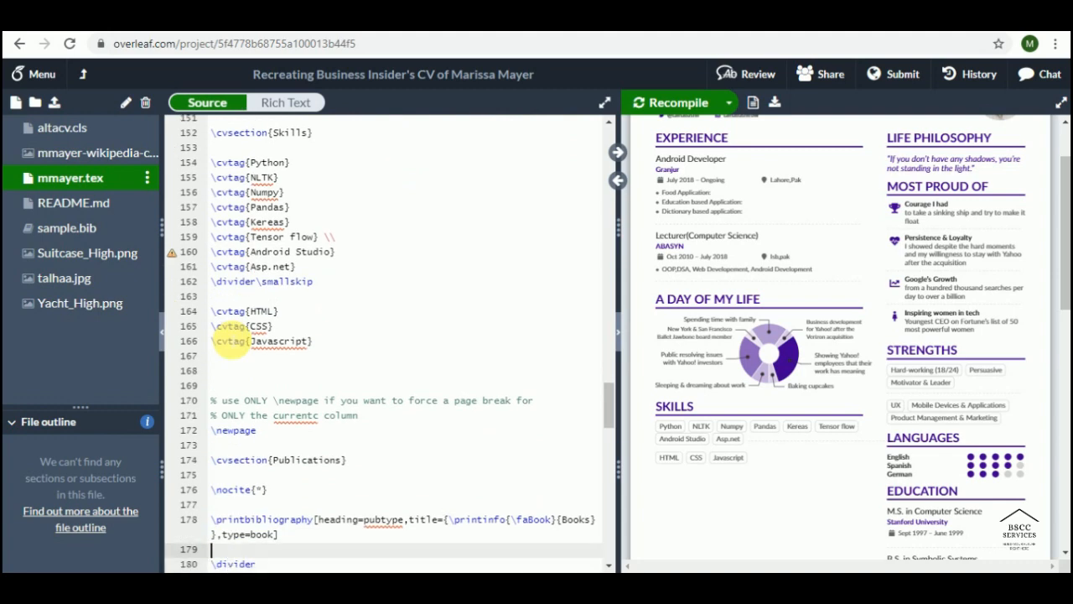
Step: Paste the copied Skills block on a new line after the Lecturer experience entry
key("Up")
key("Up")
key("Up")
key("Up")
key("Up")
key("Up")
key("Up")
key("Up")
key("Up")
key("Up")
key("Up")
key("Up")
key("Up")
key("Up")
key("Up")
key("Up")
key("Up")
key("Up")
key("Up")
key("Up")
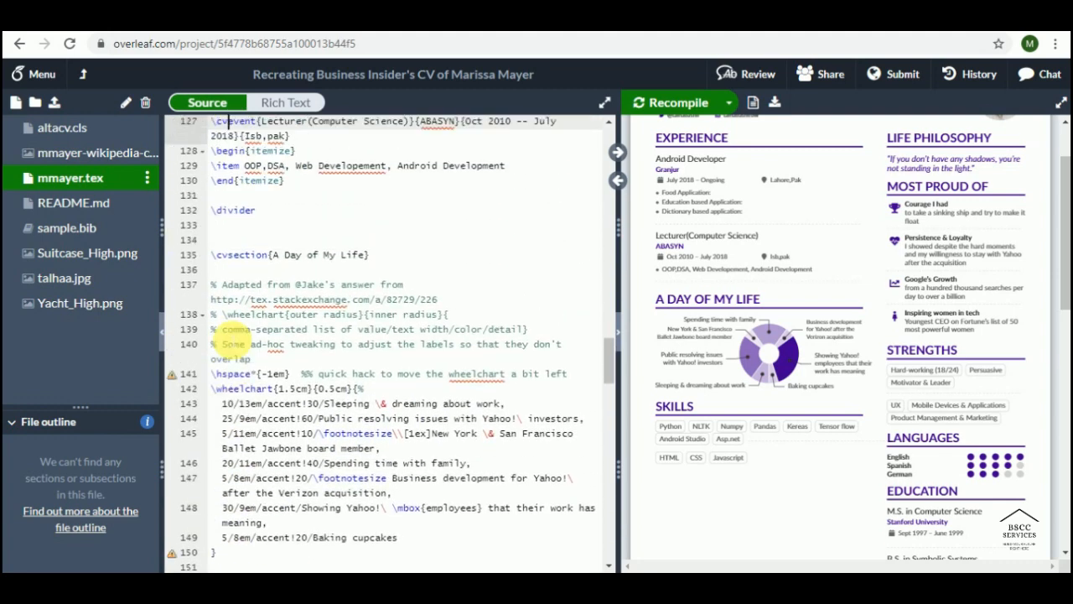
key("Up")
key("Up")
key("Up")
key("Up")
key("Up")
key("Up")
key("Up")
key("Up")
key("Up")
key("Up")
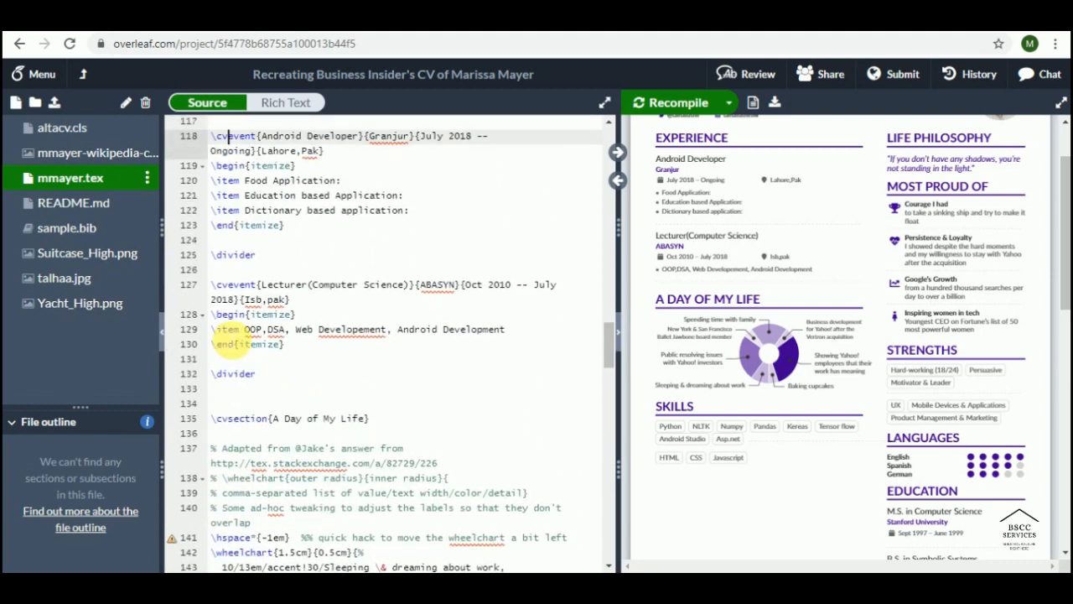
key("Down")
key("Down")
key("Down")
key("Down")
key("Down")
key("Up")
key("Down")
key("Down")
key("Down")
key("Down")
key("Down")
key("Down")
key("Down")
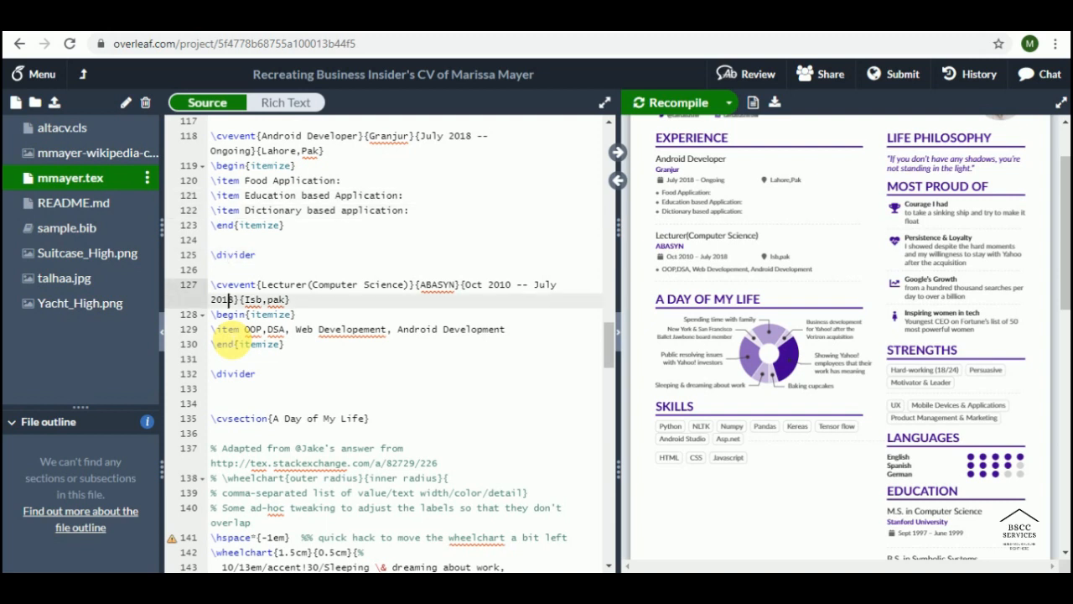
key("Down")
key("Down")
key("Down")
key("Down")
key("Down")
key("Down")
key("Down")
key("Down")
key("Up")
key("Return")
key("Return")
key("Return")
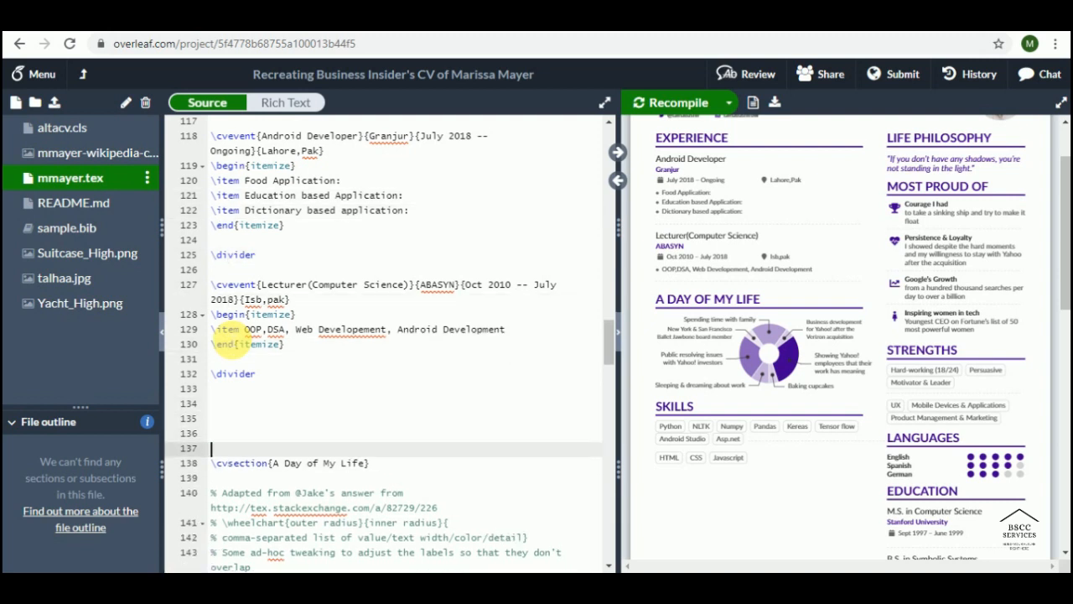
key("Up")
key("Up")
key("ctrl+v")
key("Up")
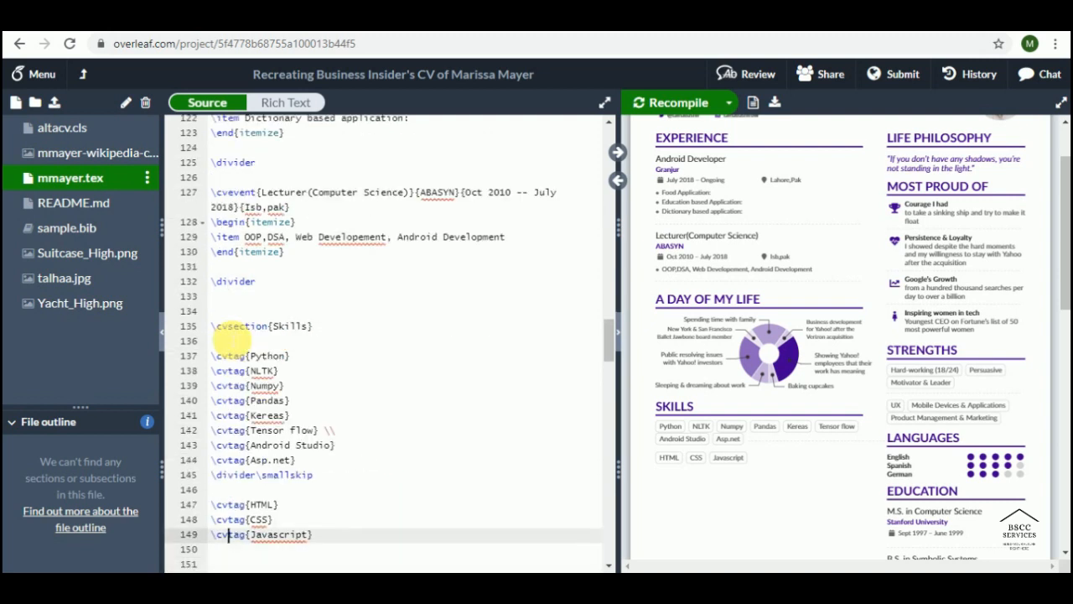
key("Up")
key("Up")
key("Up")
key("Up")
key("Up")
key("Up")
key("Up")
key("Up")
key("Up")
key("Up")
key("Up")
key("Up")
key("Up")
key("Up")
key("Up")
key("Down")
key("Right")
key("Right")
key("Right")
key("Right")
key("Right")
key("Right")
key("Right")
key("Right")
key("Right")
key("Right")
key("Right")
key("Right")
key("Right")
key("Right")
key("Right")
key("Right")
key("Right")
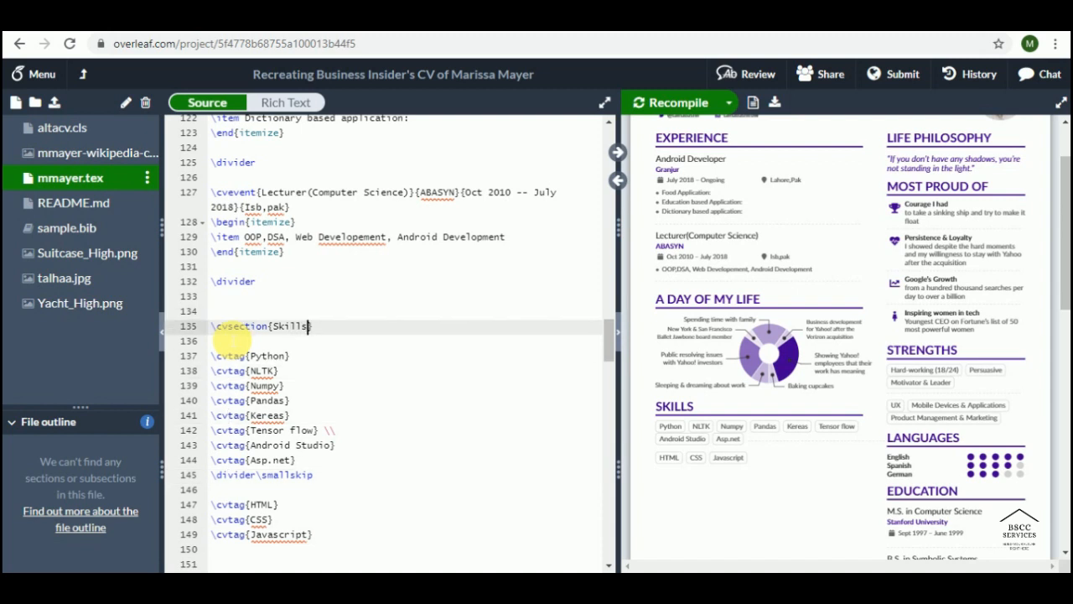
Step: Retitle the copied heading to Professional Projects and delete the copied skill tags
key("BackSpace")
key("BackSpace")
key("BackSpace")
key("BackSpace")
key("BackSpace")
key("BackSpace")
type("Professional Pr")
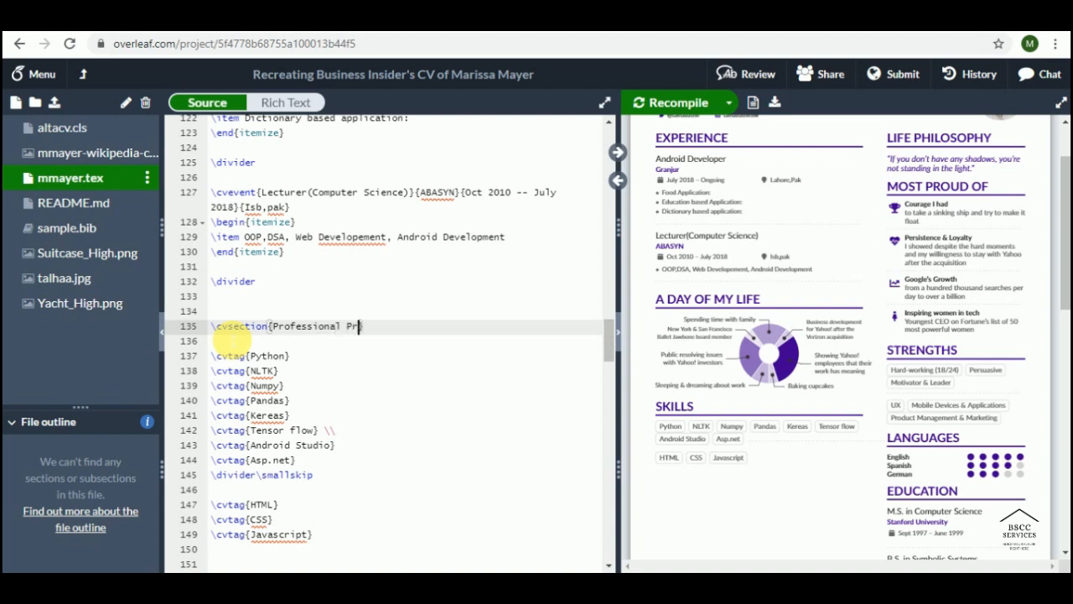
type("ojects")
key("Down")
key("Down")
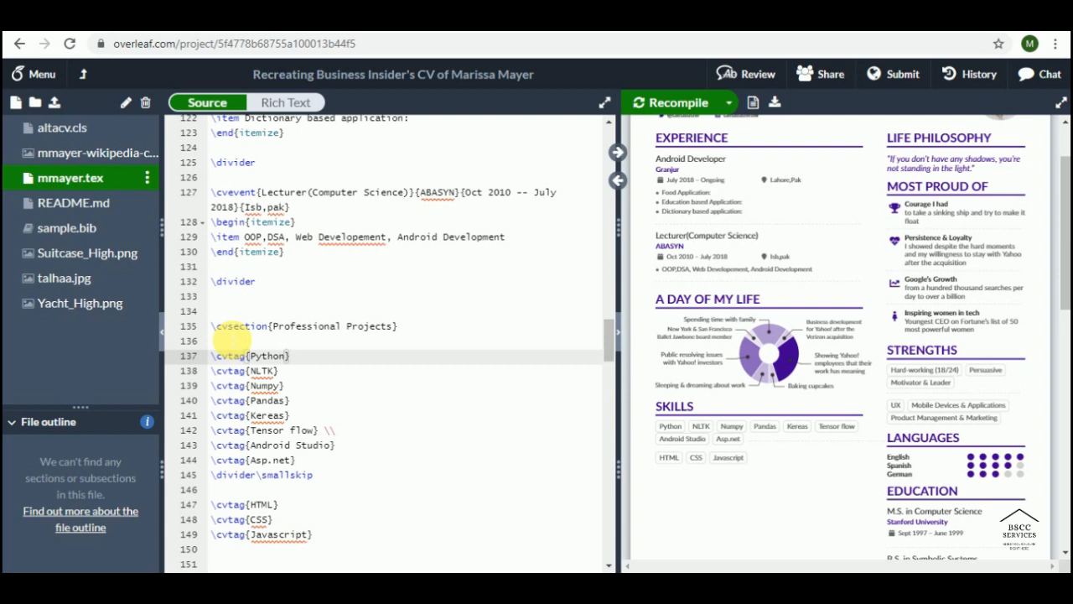
key("Left")
key("Left")
key("Left")
key("Left")
key("Left")
key("Left")
key("Left")
key("Left")
key("Left")
key("Left")
key("Left")
key("Left")
key("shift+Down")
key("shift+Down")
key("shift+Down")
key("shift+Down")
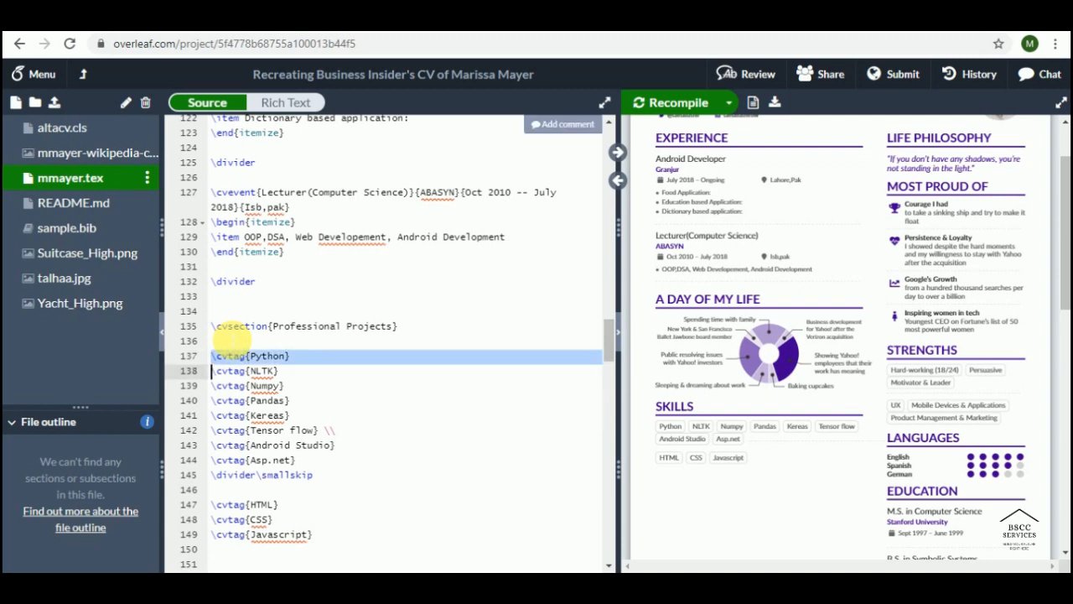
key("shift+Down")
key("shift+Down")
key("shift+Down")
key("shift+Down")
key("shift+Down")
key("shift+Down")
key("shift+Down")
key("shift+Down")
key("shift+Down")
key("shift+Down")
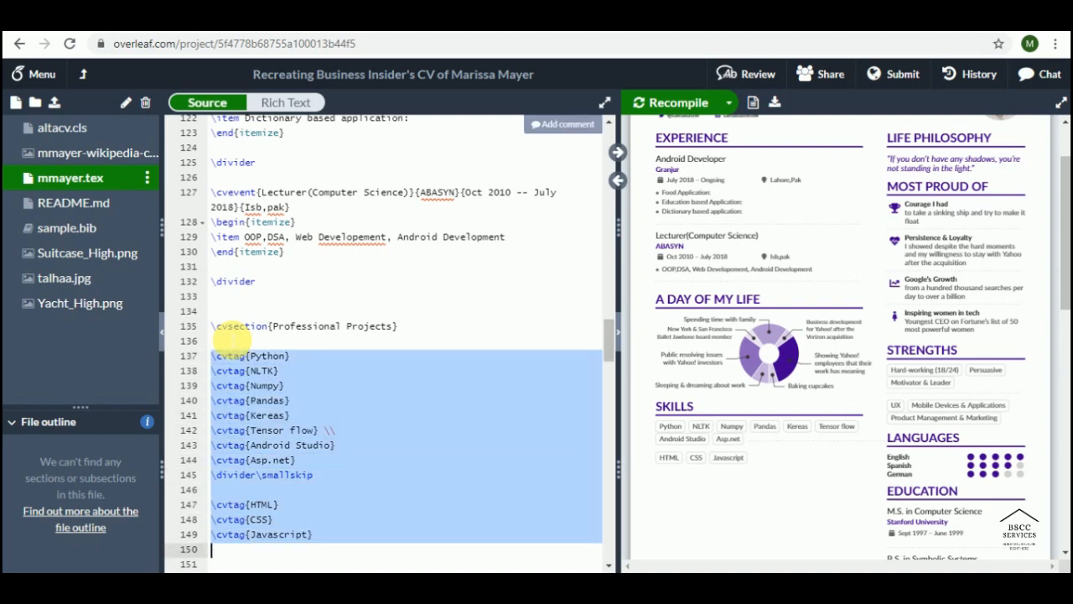
key("Delete")
Step: Insert an itemize list whose first item is 'Emotion detection from Textual Data'
type("\\")
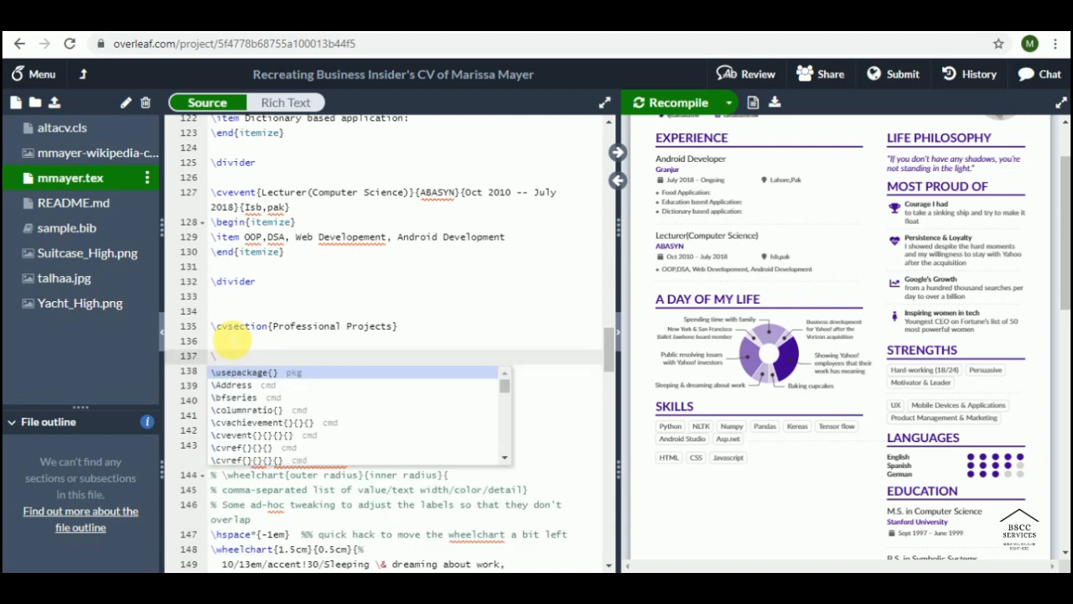
type("begi")
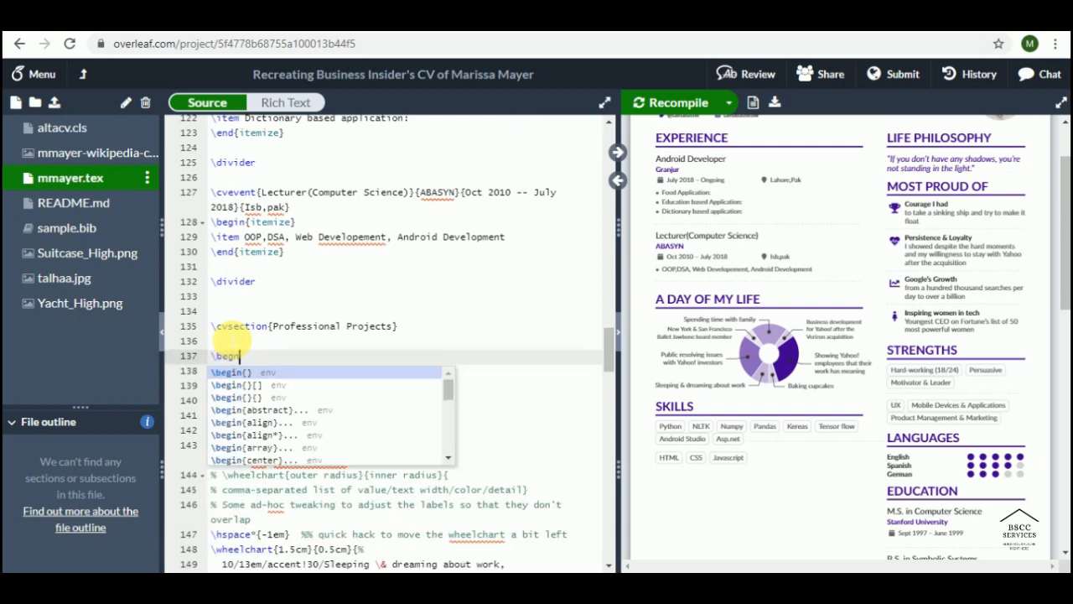
type("n")
key("Down")
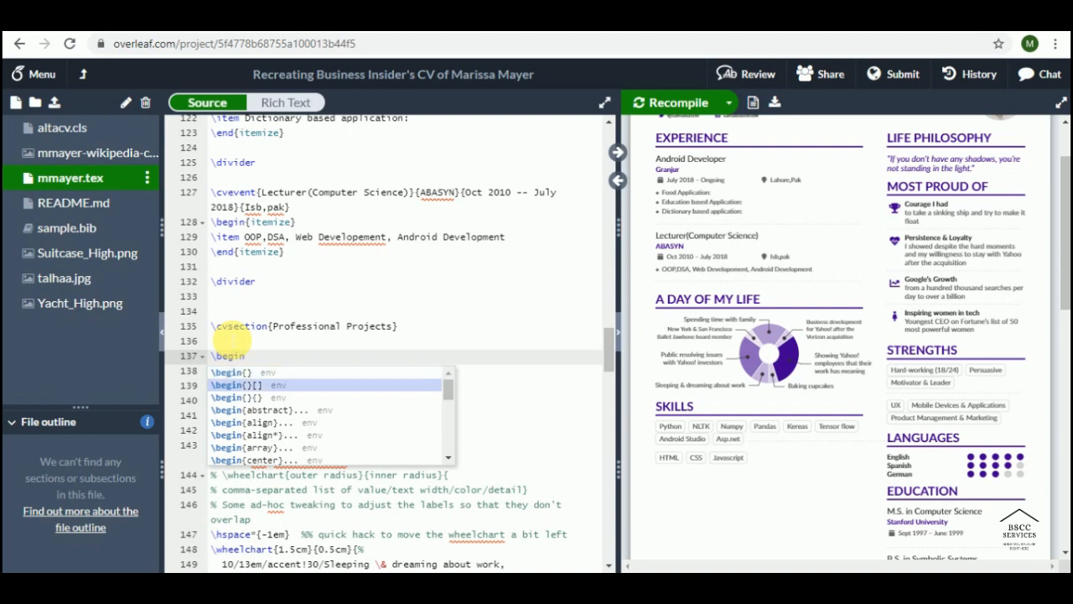
key("Return")
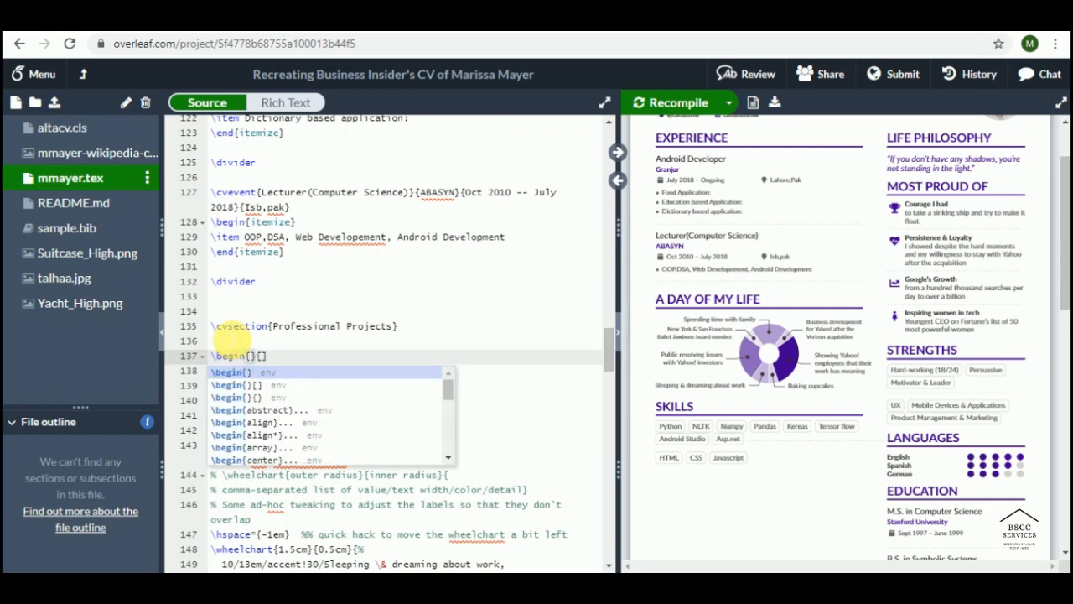
type("ite")
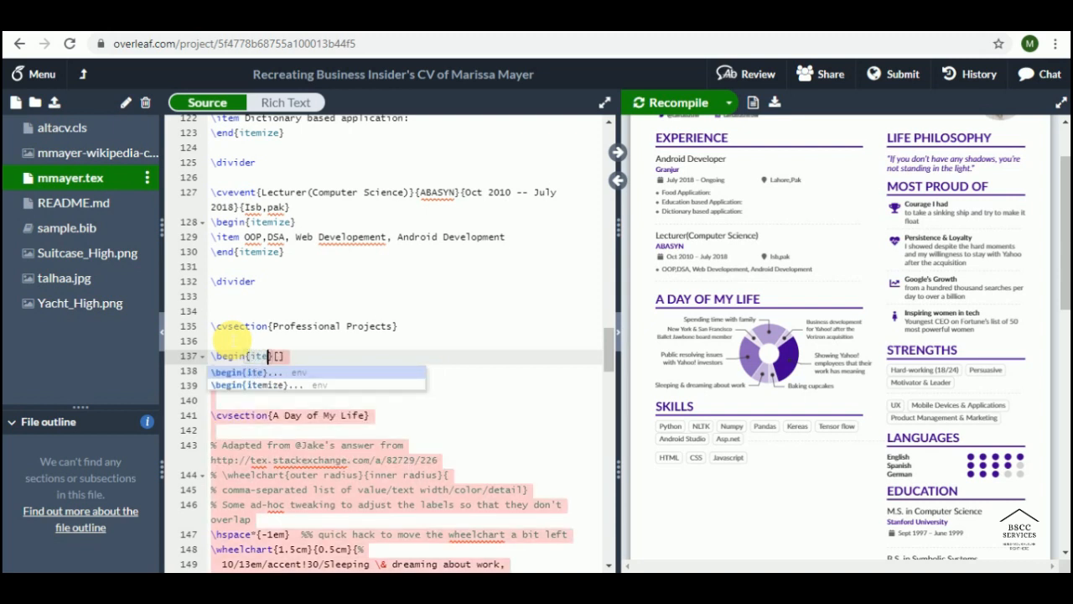
key("Down")
key("Return")
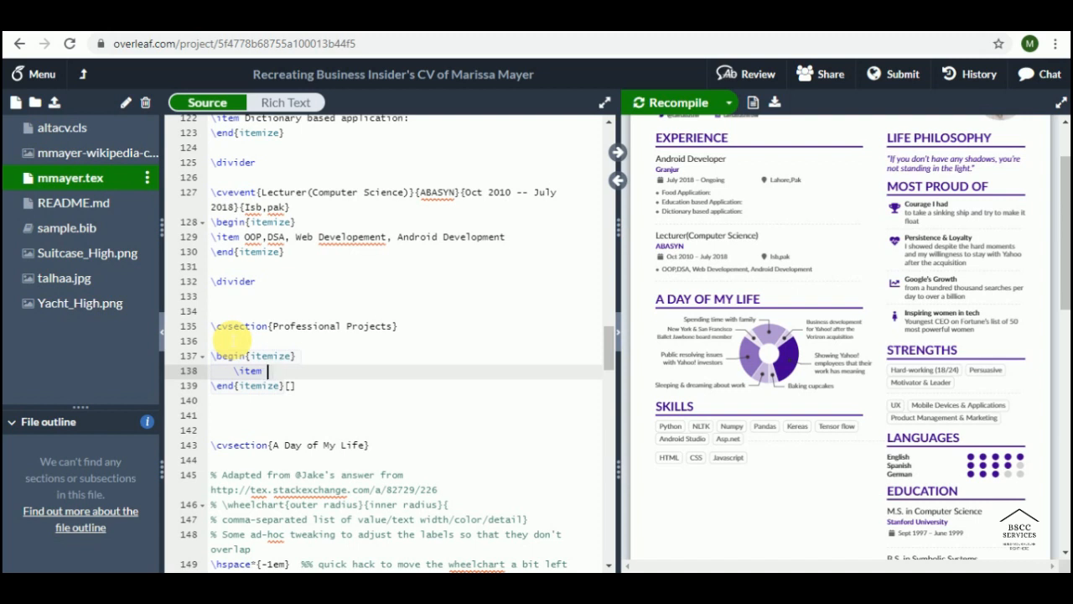
type("Emotion detectio")
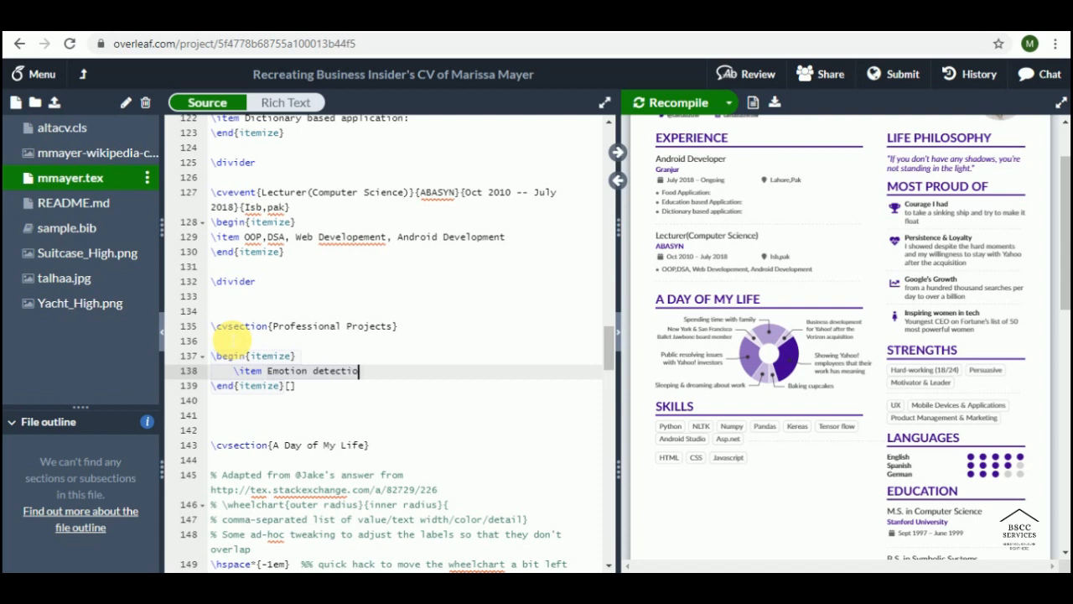
type("n from Textual Data")
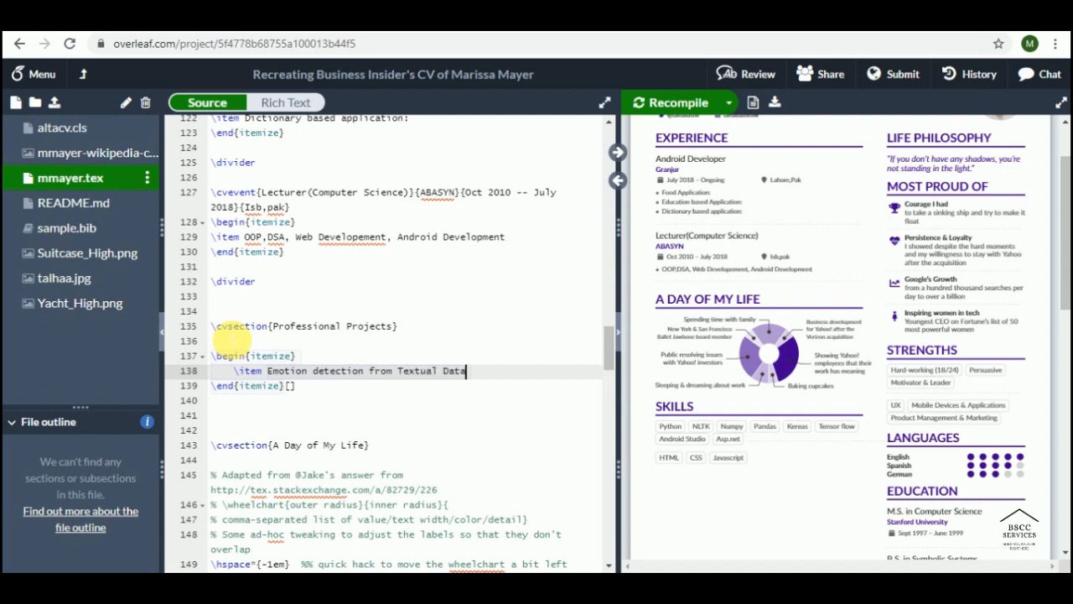
key("Return")
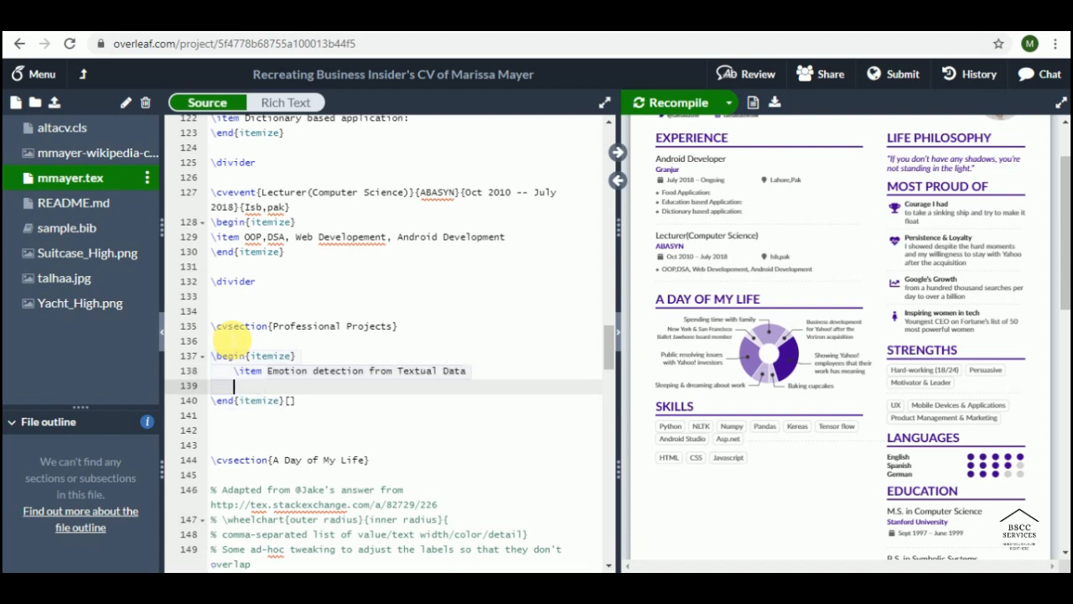
Step: Add project items 'Sentiment Analysis' and 'Fire Evacuation using Evolutionary Algorithms'
type("\\it")
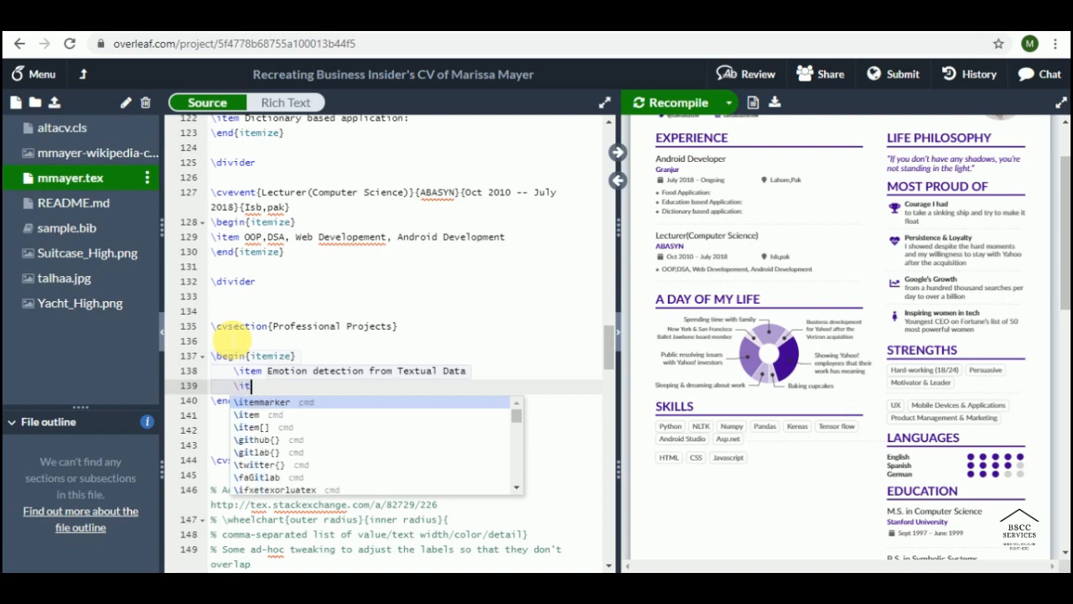
type("em ")
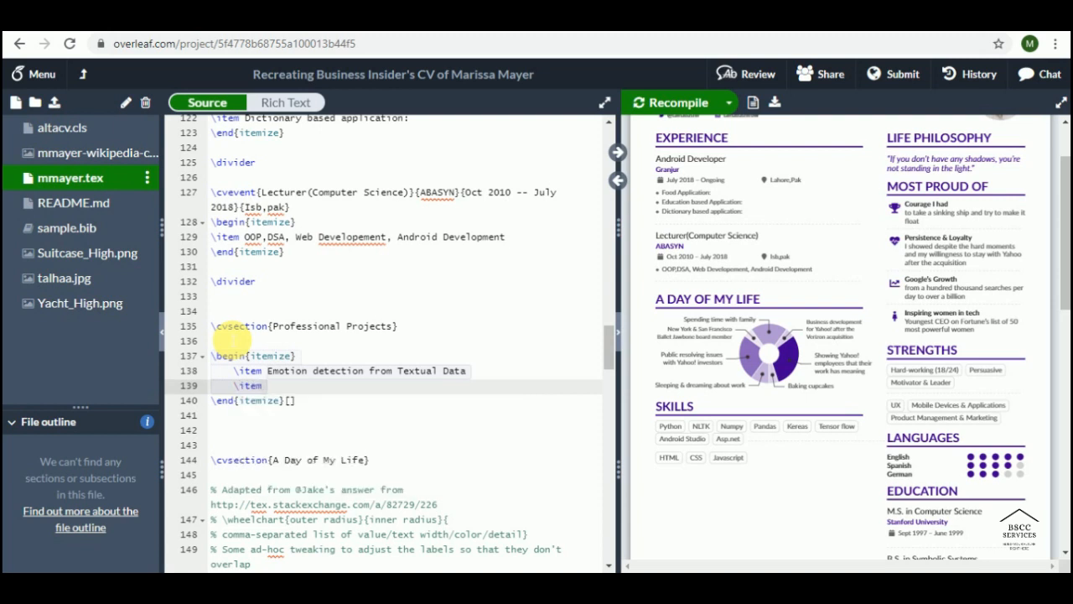
type("Emotion detec")
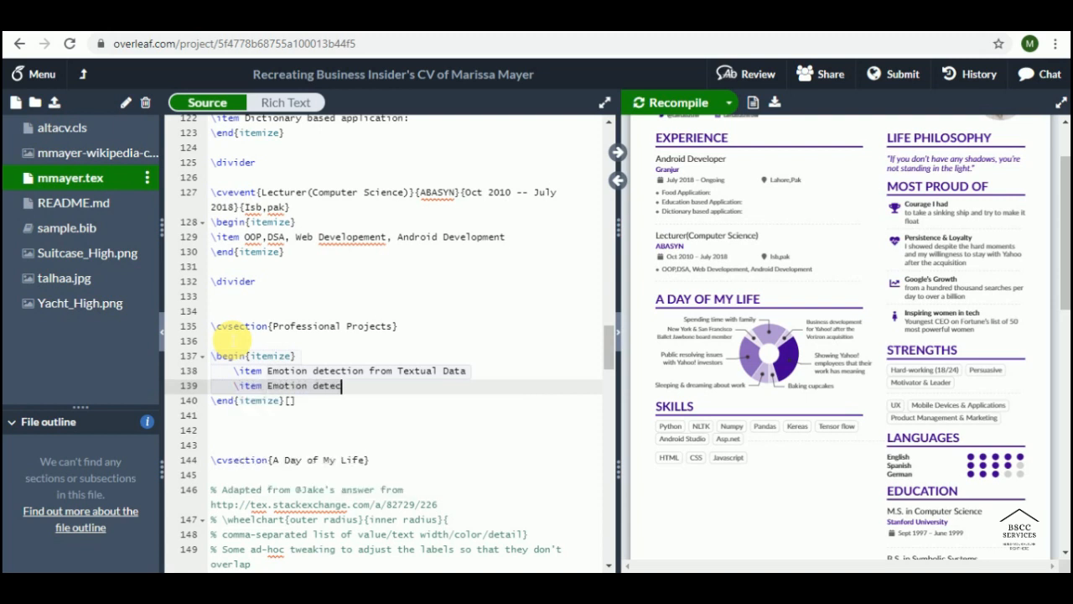
type("tion form")
key("BackSpace")
key("BackSpace")
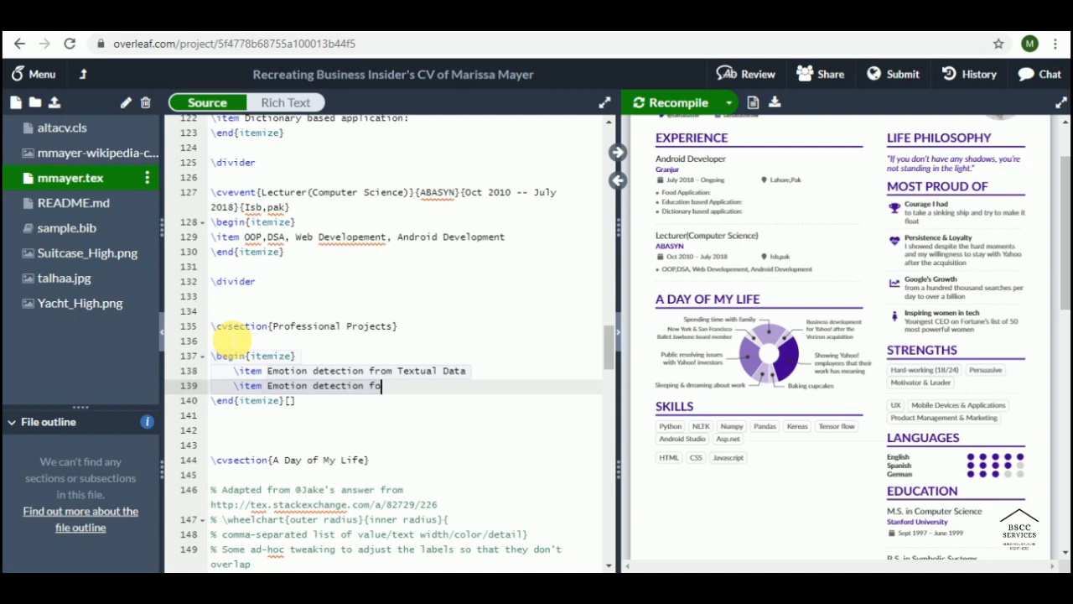
key("BackSpace")
key("BackSpace")
key("BackSpace")
key("BackSpace")
key("BackSpace")
key("BackSpace")
key("BackSpace")
key("BackSpace")
key("BackSpace")
key("BackSpace")
key("BackSpace")
key("BackSpace")
key("BackSpace")
key("BackSpace")
key("BackSpace")
key("BackSpace")
key("BackSpace")
key("BackSpace")
key("BackSpace")
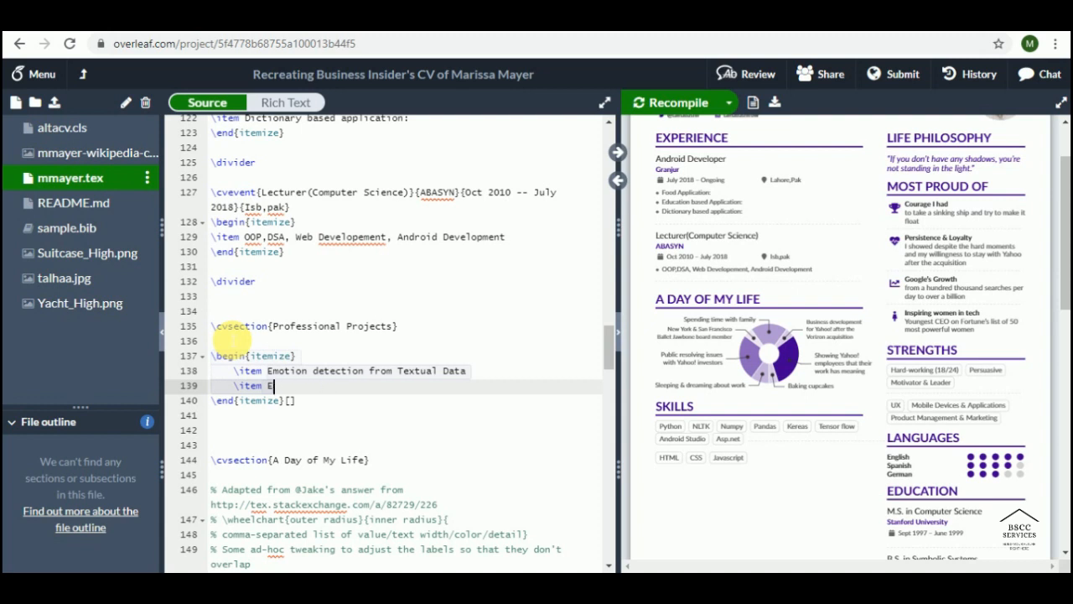
key("BackSpace")
type("Sentiment ")
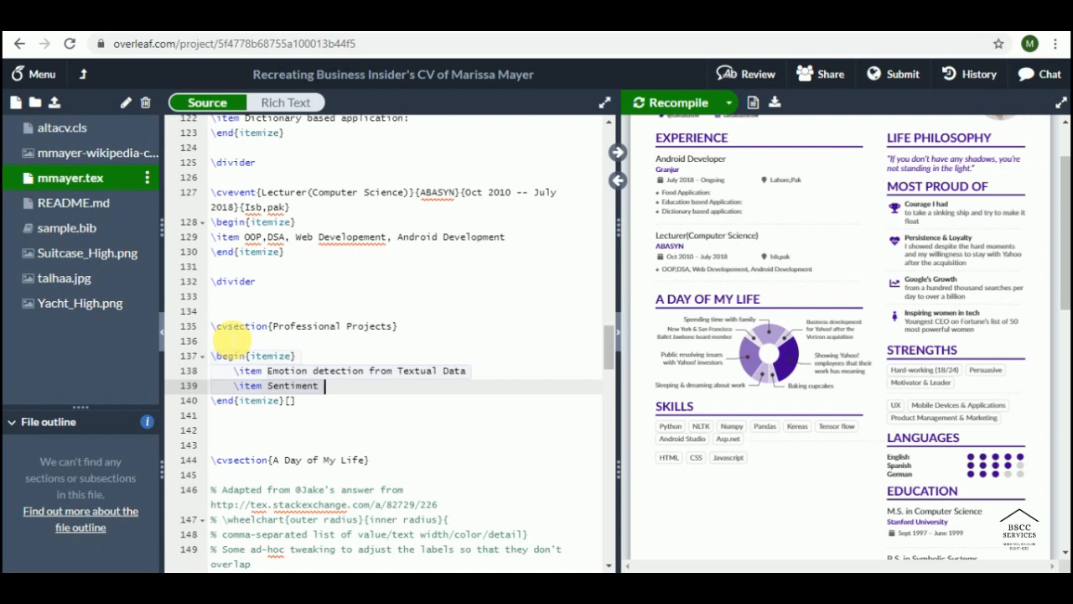
type("Analysis")
key("Return")
type("\\item")
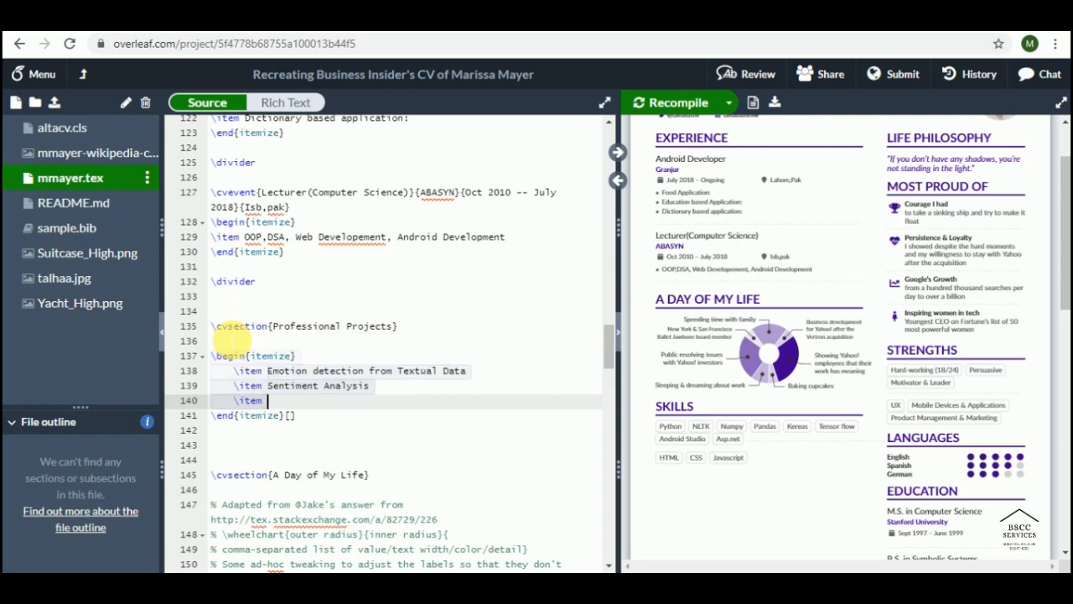
type(" Fire Eva")
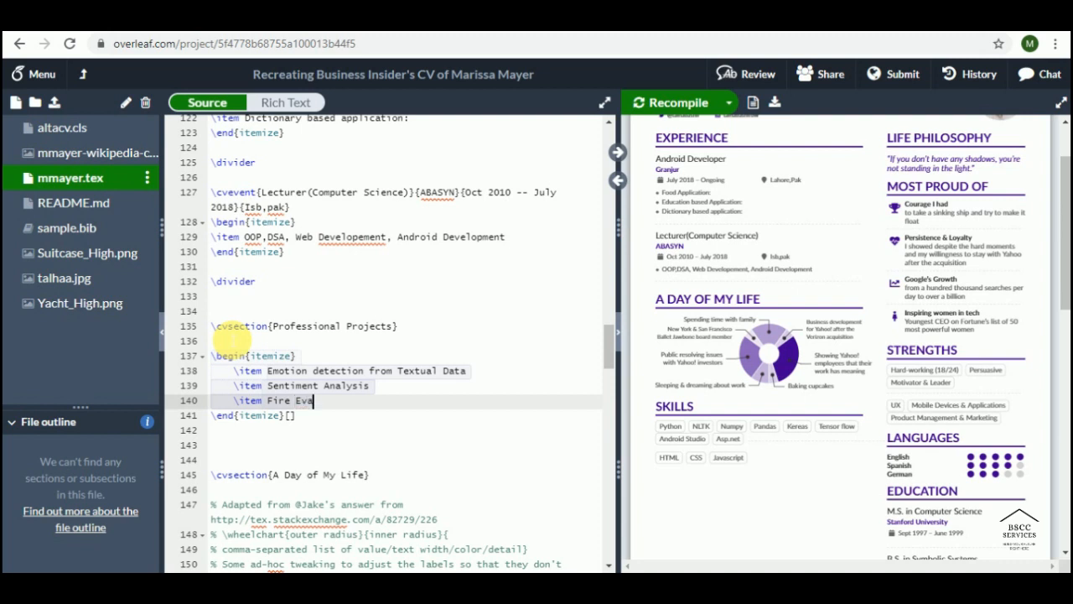
type("cuation ")
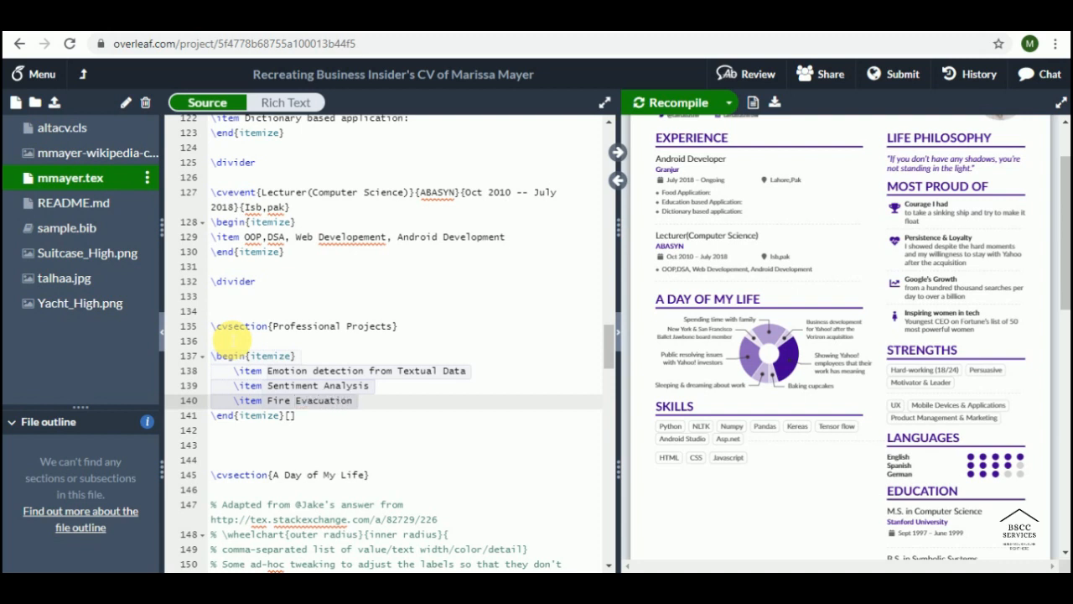
type("using Evo")
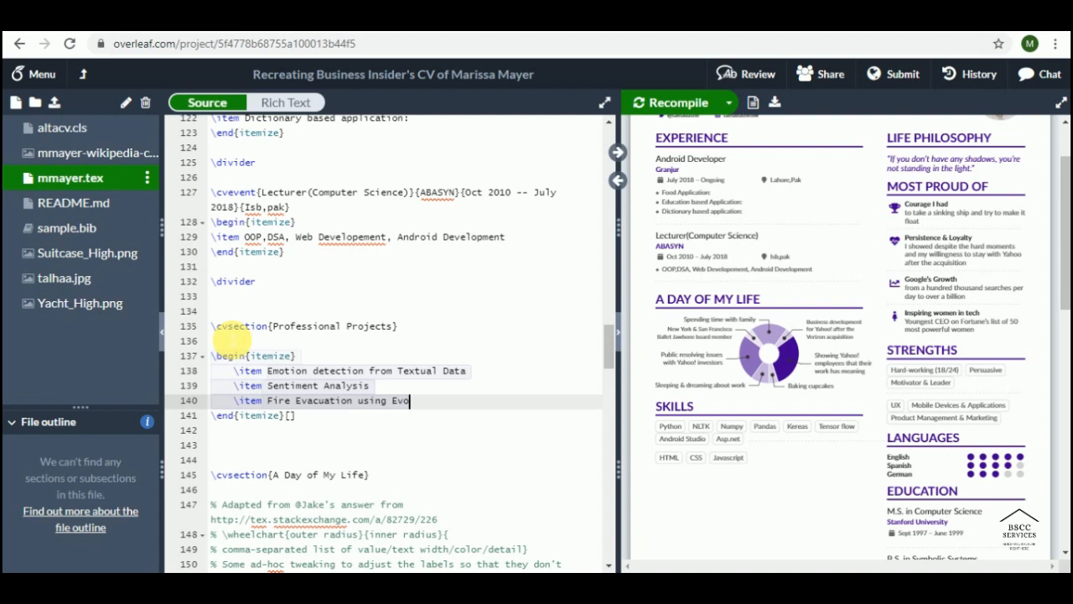
type("lutionary A")
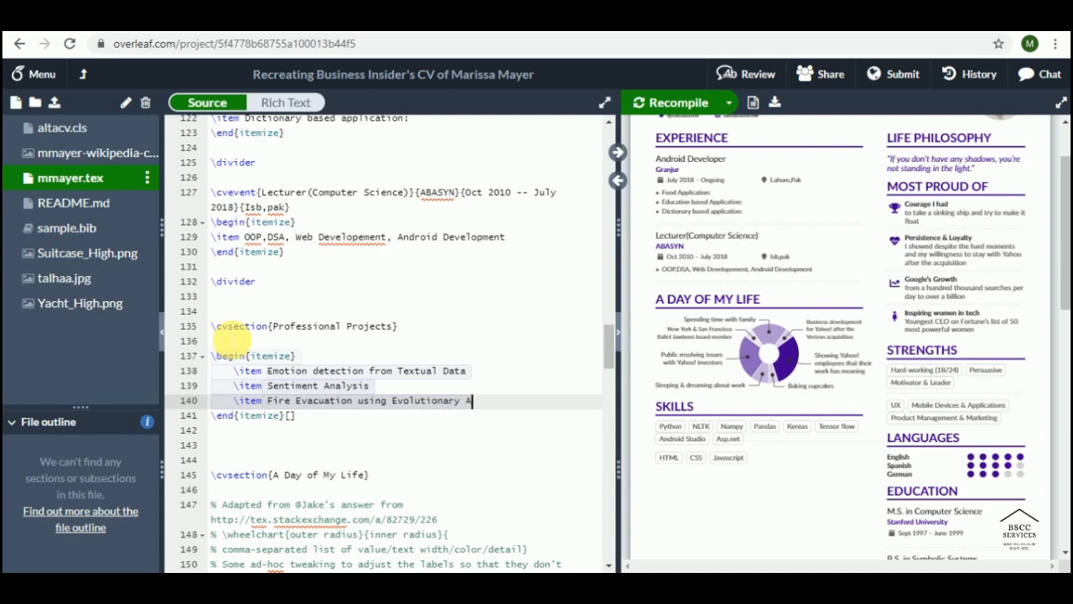
type("lforithms")
key("Return")
Step: Add items 'Word Sense Disambiguation', 'Poem Generator' and 'Careem supply demand Gap prediction'
type("\\items")
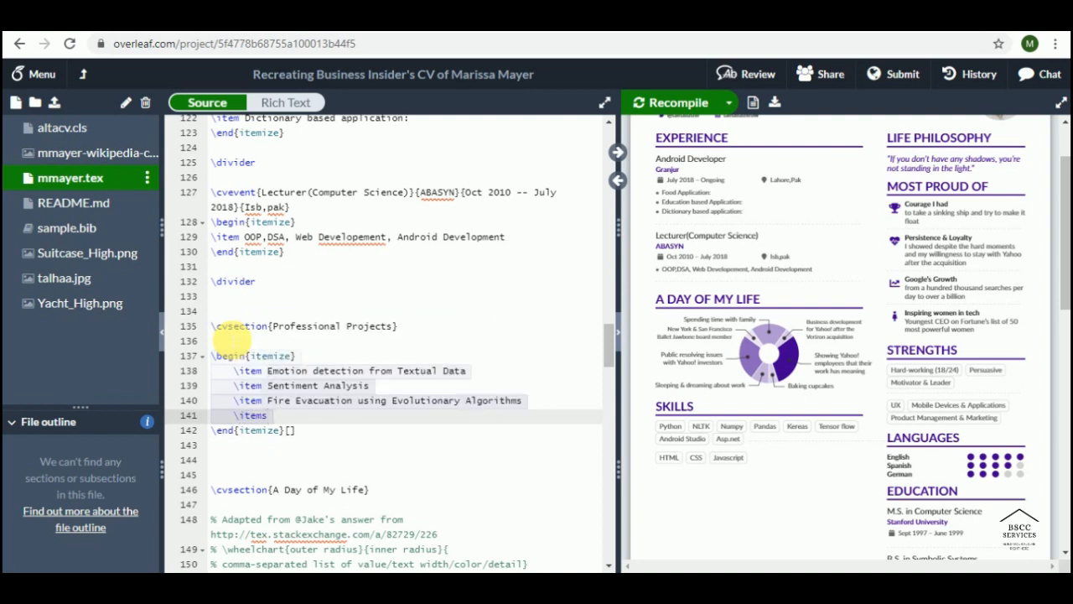
type("Word Sense D")
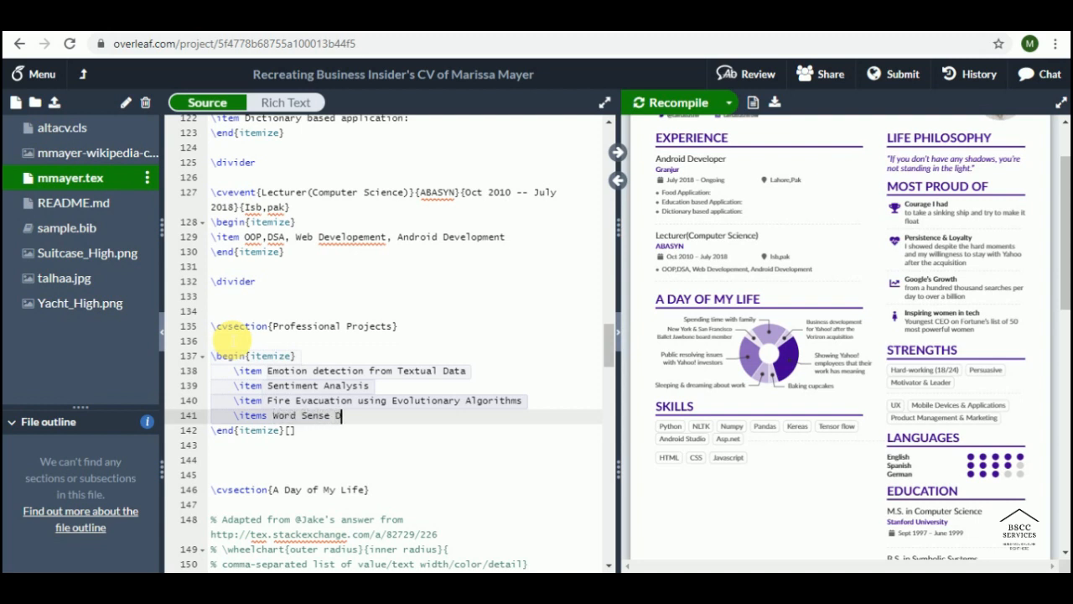
type("isambiguation")
key("Return")
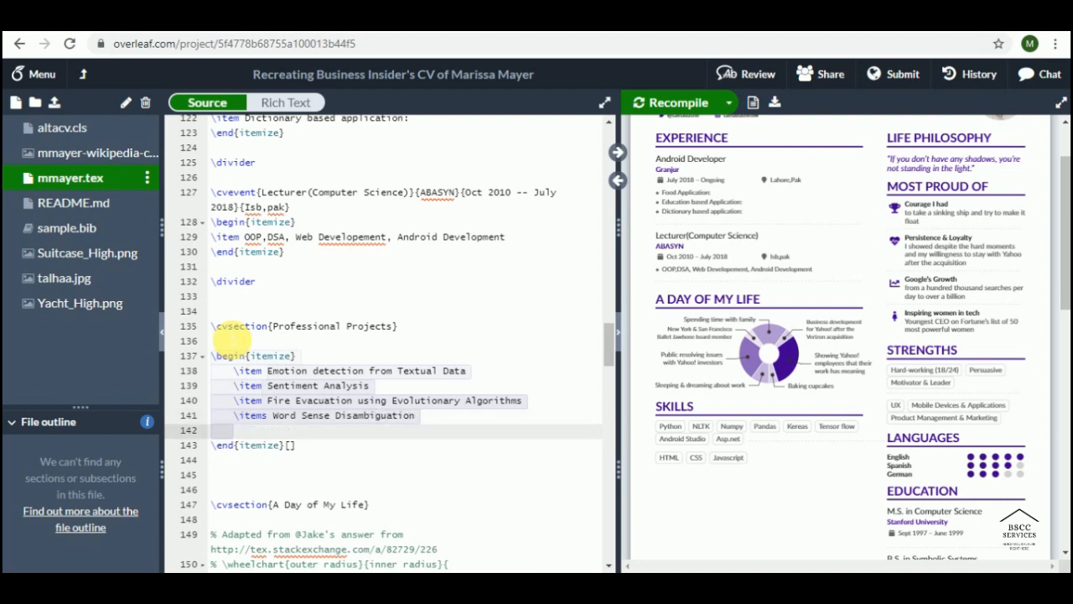
type("\\itemmarker")
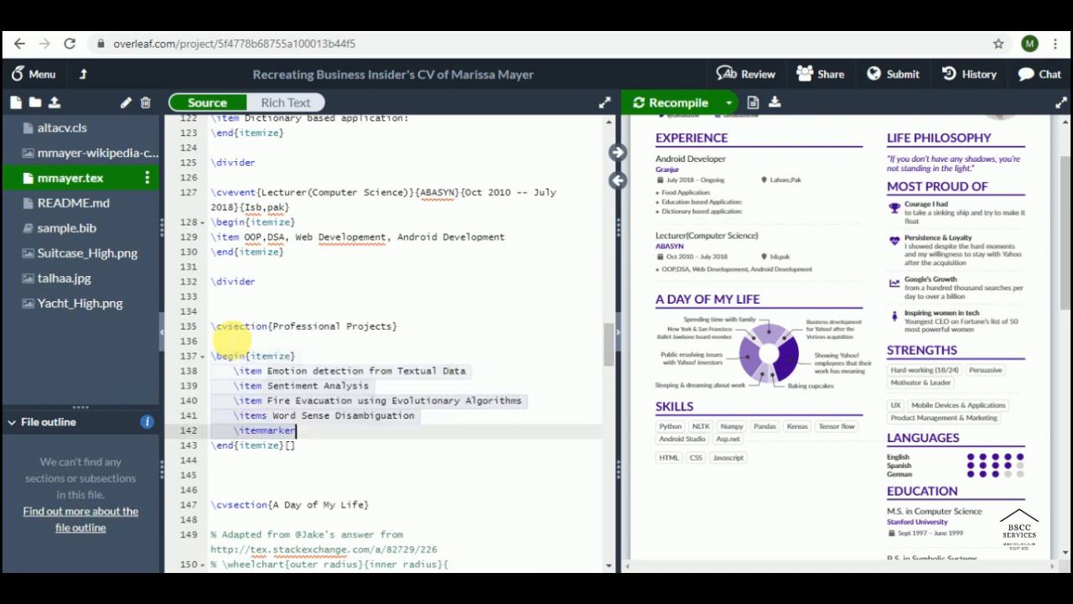
key("BackSpace")
key("BackSpace")
key("BackSpace")
key("BackSpace")
key("BackSpace")
type("P")
type("oe,")
key("BackSpace")
key("BackSpace")
type("m Gn")
key("BackSpace")
type("enerato")
type("r")
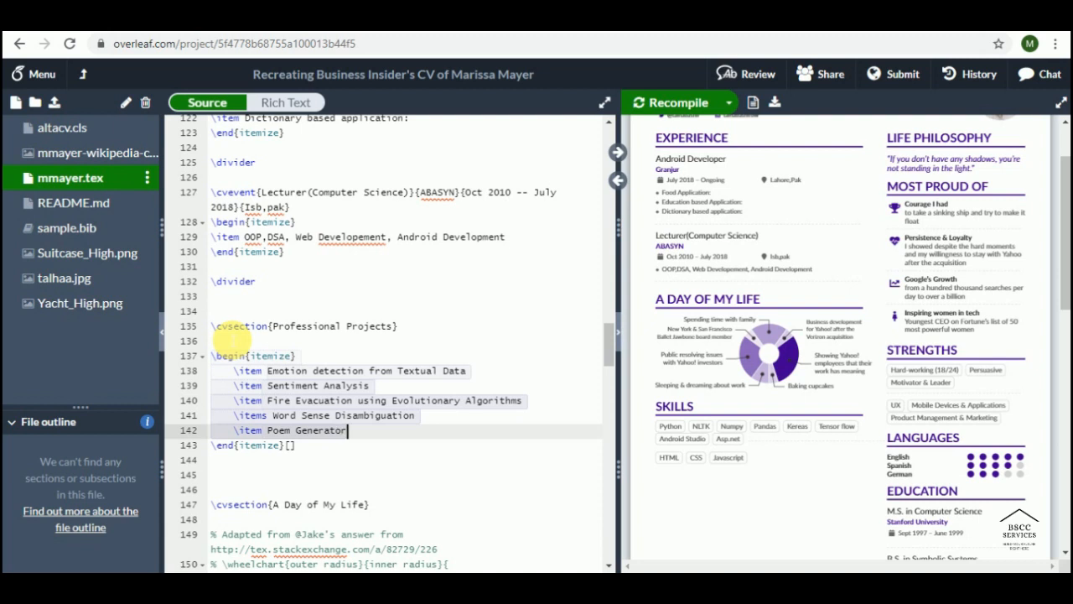
key("Return")
type("\\item ")
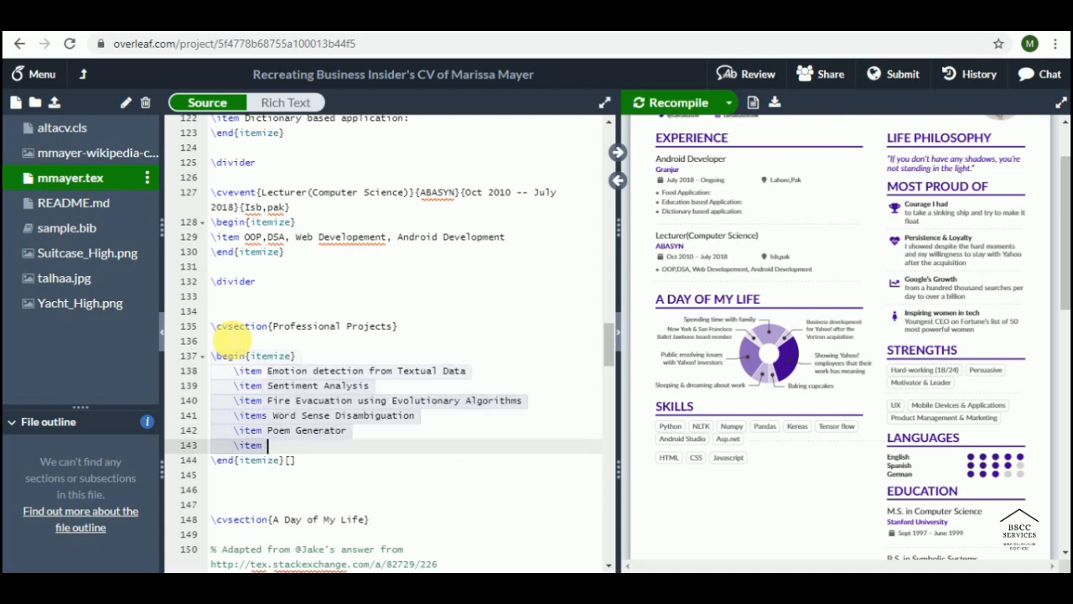
type("Careem ")
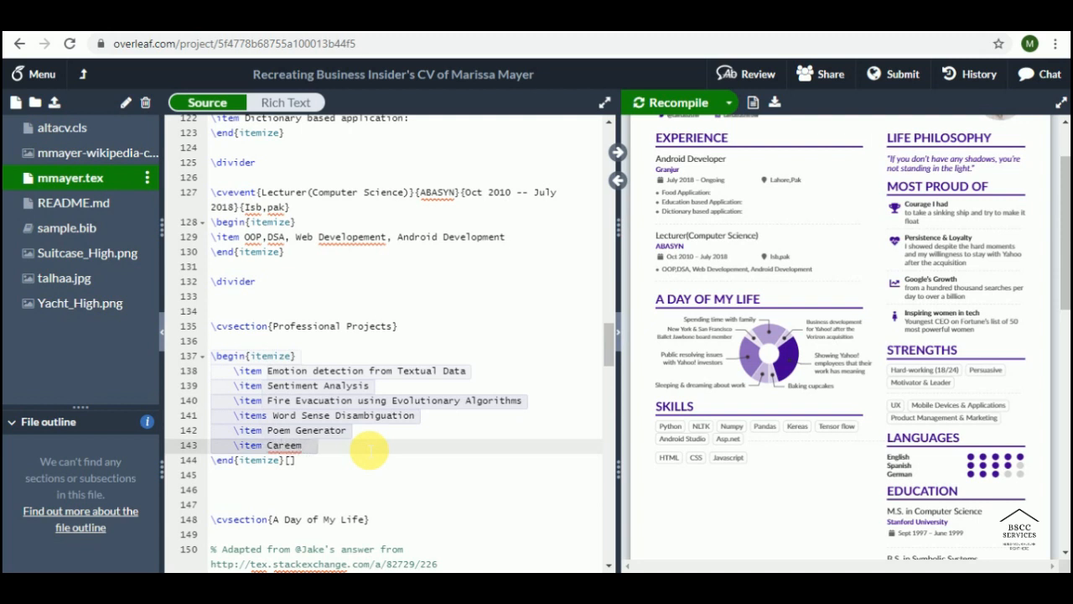
type("supply ")
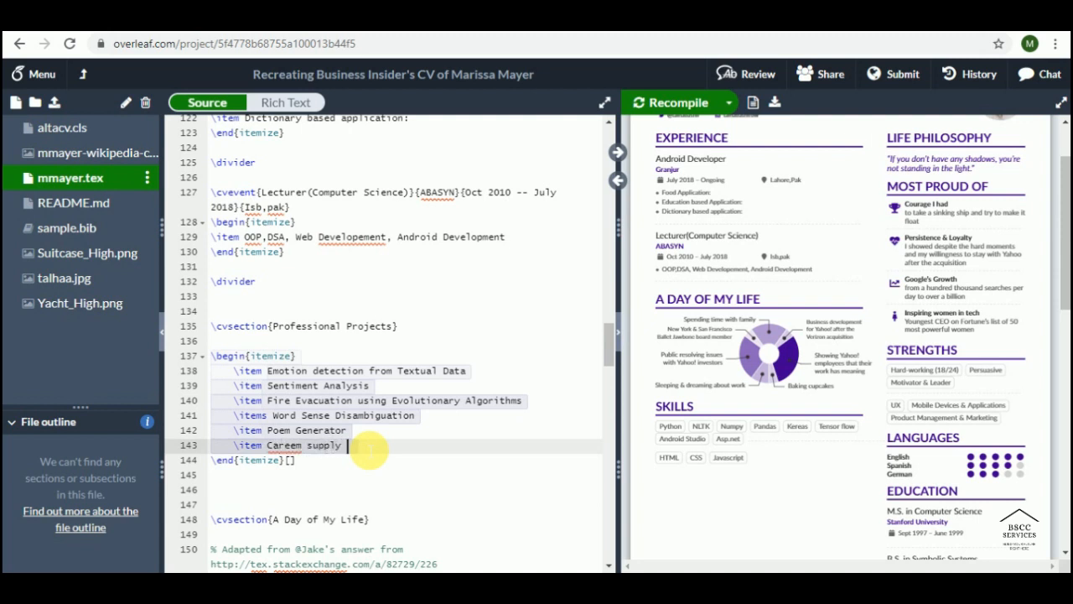
type("demand ")
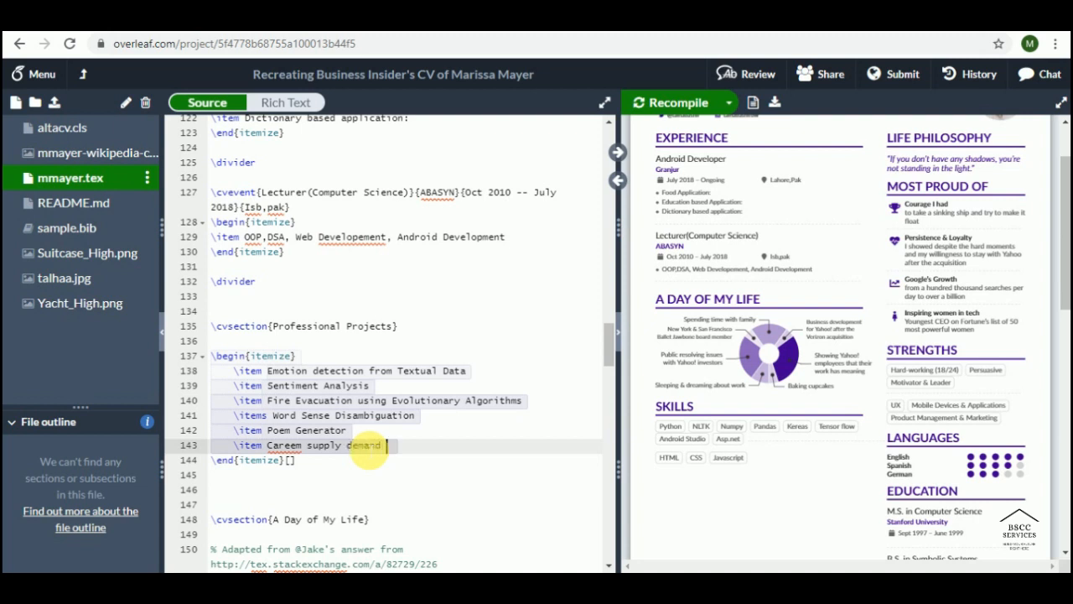
type("Gap prediction")
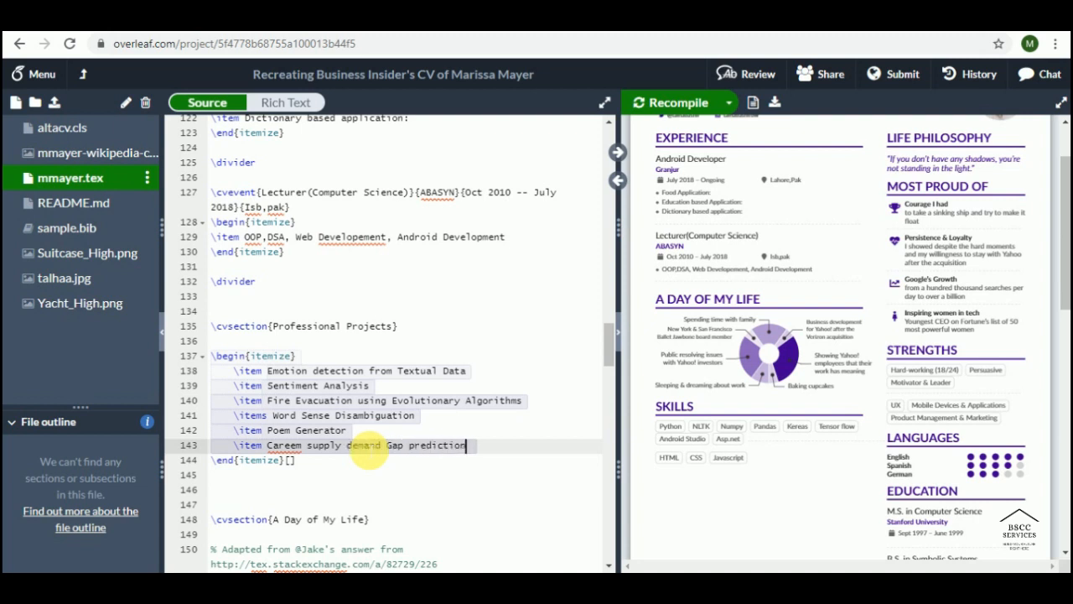
Step: Add the item 'Cancer Disease using Deep Neural Network' and recompile the CV
key("Return")
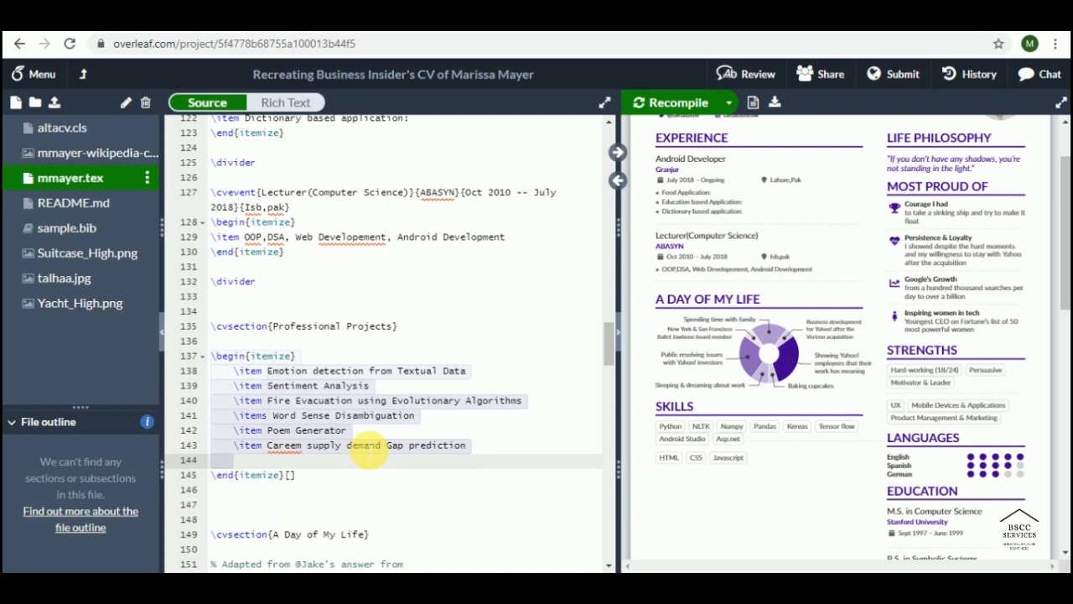
type("\\itemmarker")
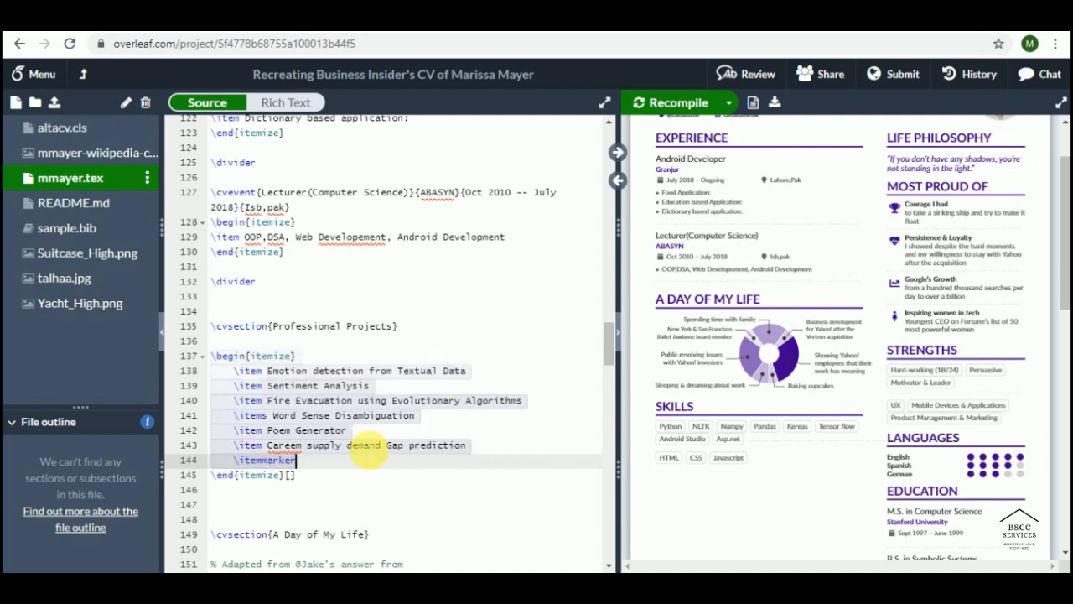
key("BackSpace")
key("BackSpace")
key("BackSpace")
key("BackSpace")
key("BackSpace")
key("BackSpace")
type("Cancer Disse")
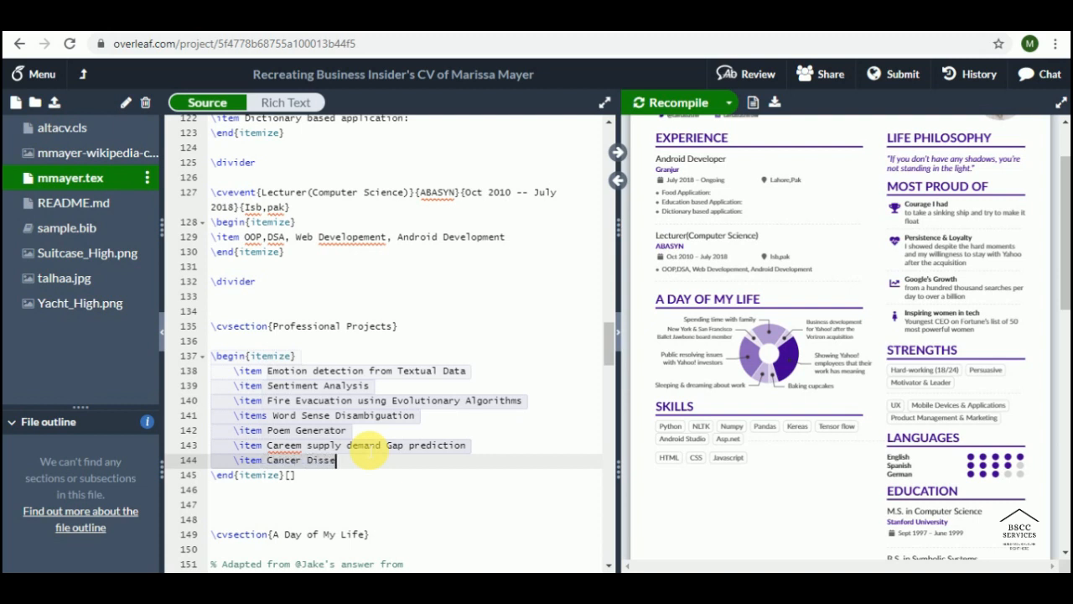
key("BackSpace")
key("BackSpace")
type("ease usin")
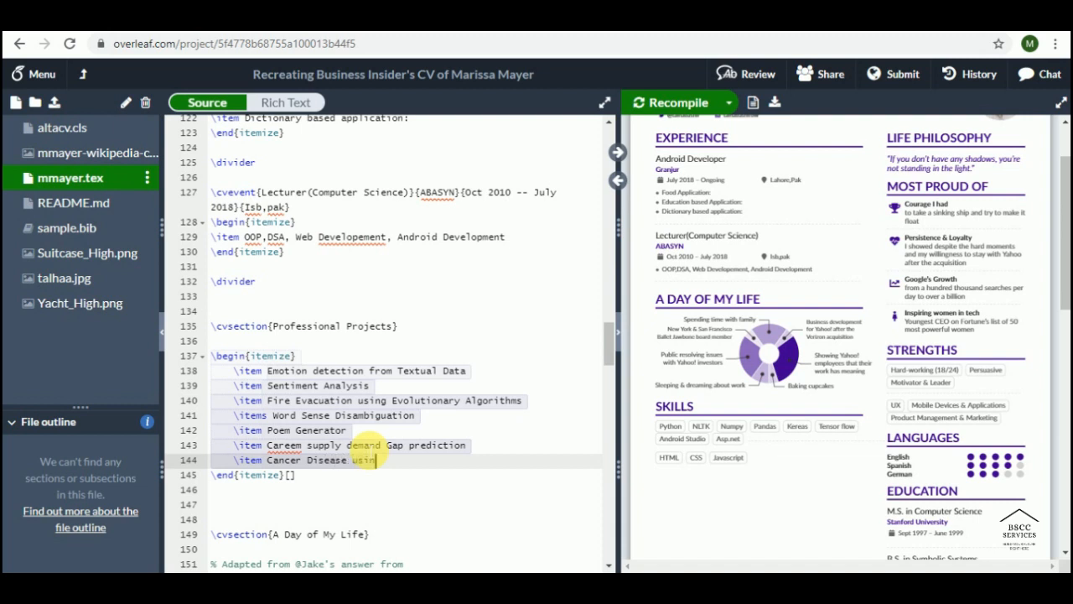
type("g Neural")
key("BackSpace")
key("BackSpace")
key("BackSpace")
type("ral")
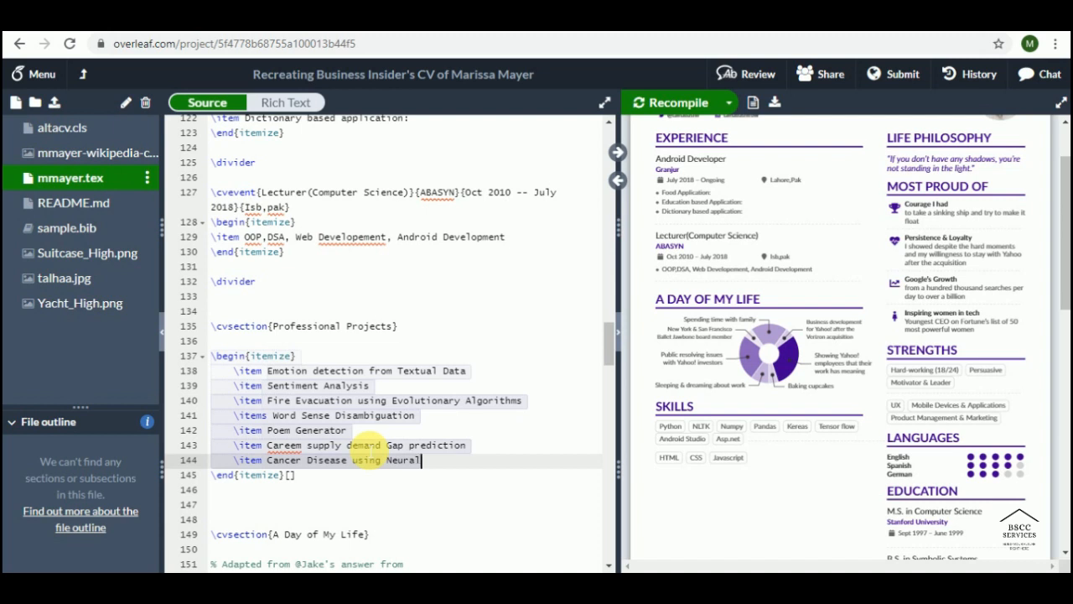
type(" Network")
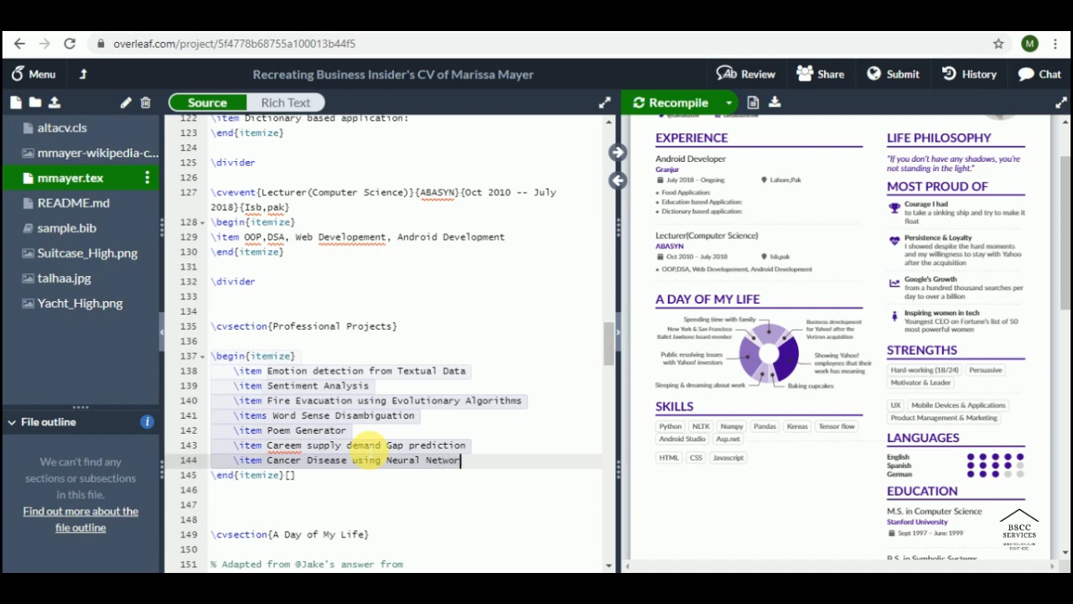
key("Left")
key("Left")
key("Left")
key("Left")
key("Left")
key("Left")
key("Left")
key("Left")
key("Left")
key("Left")
key("Left")
key("Left")
key("Left")
key("Left")
type("Deep")
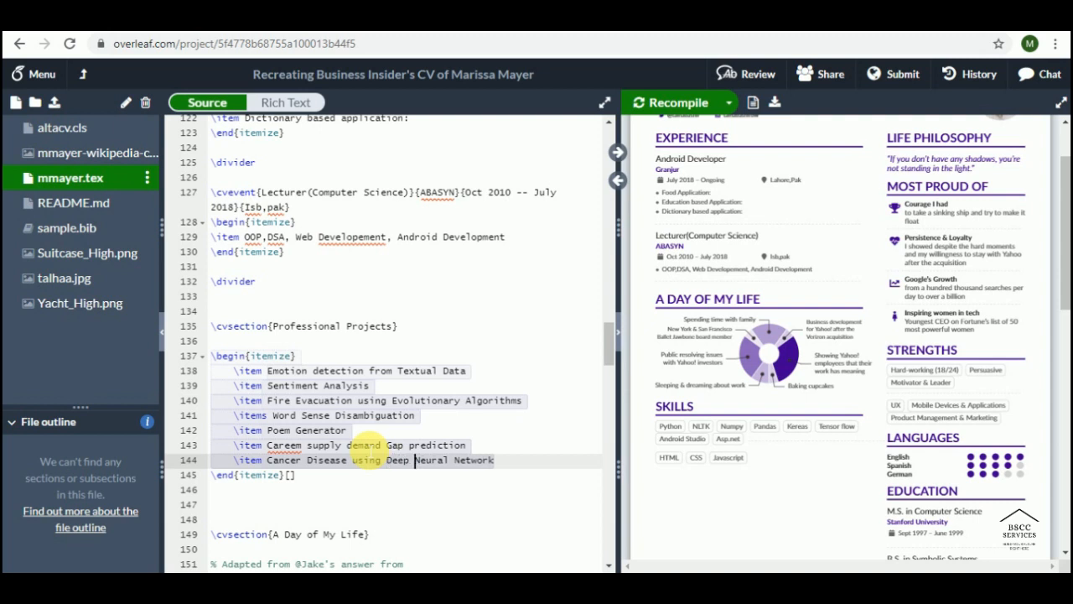
key("ctrl+s")
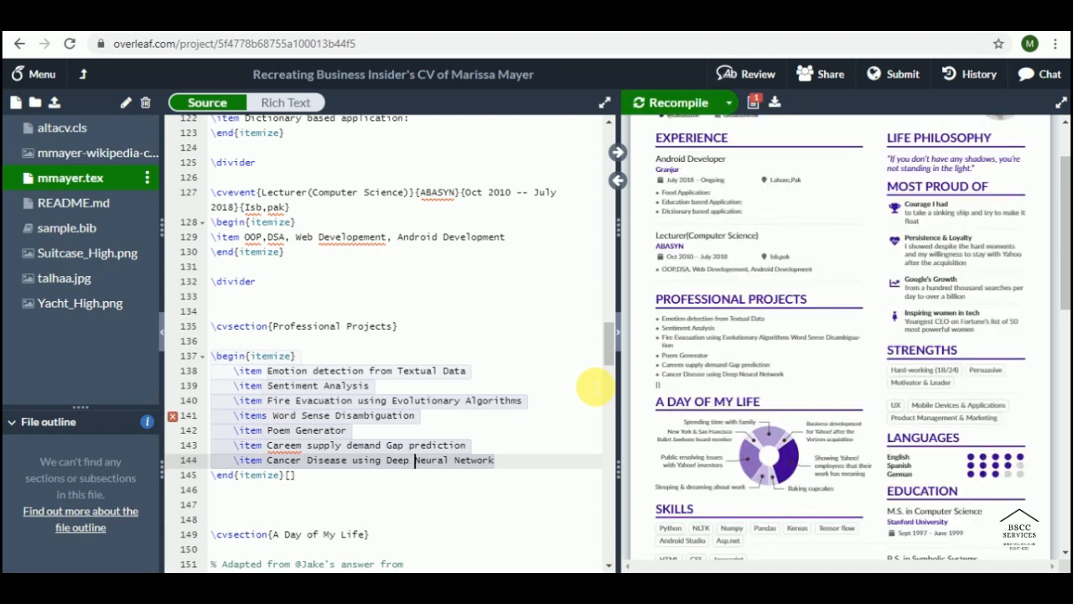
Step: Scroll the compiled PDF to review the project list, then jump to the Life Philosophy heading's source
scroll(799, 361, "up", 2)
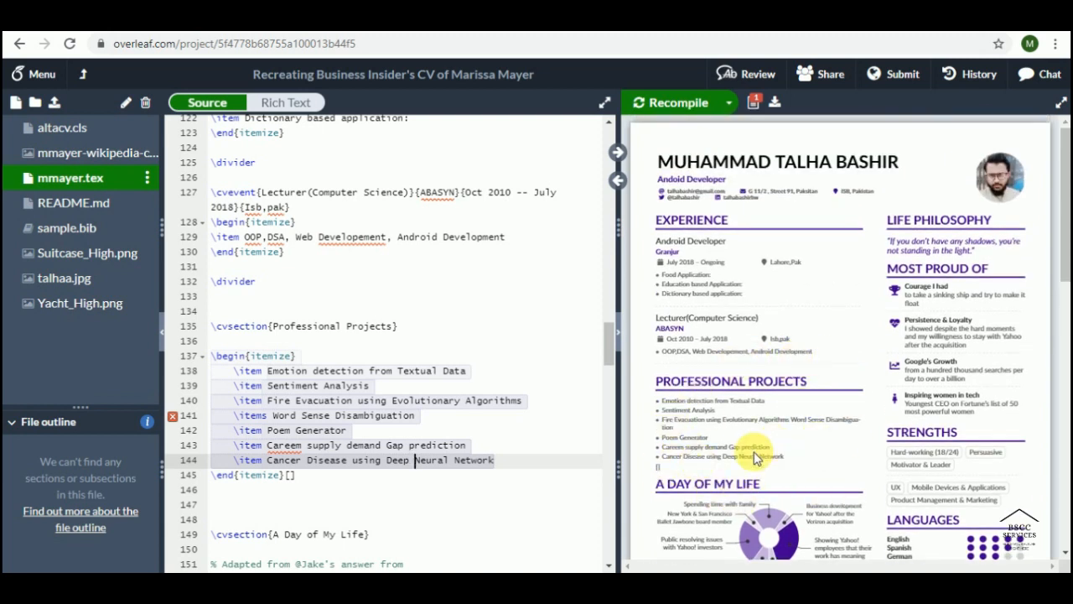
scroll(754, 457, "down", 4)
scroll(754, 449, "down", 3)
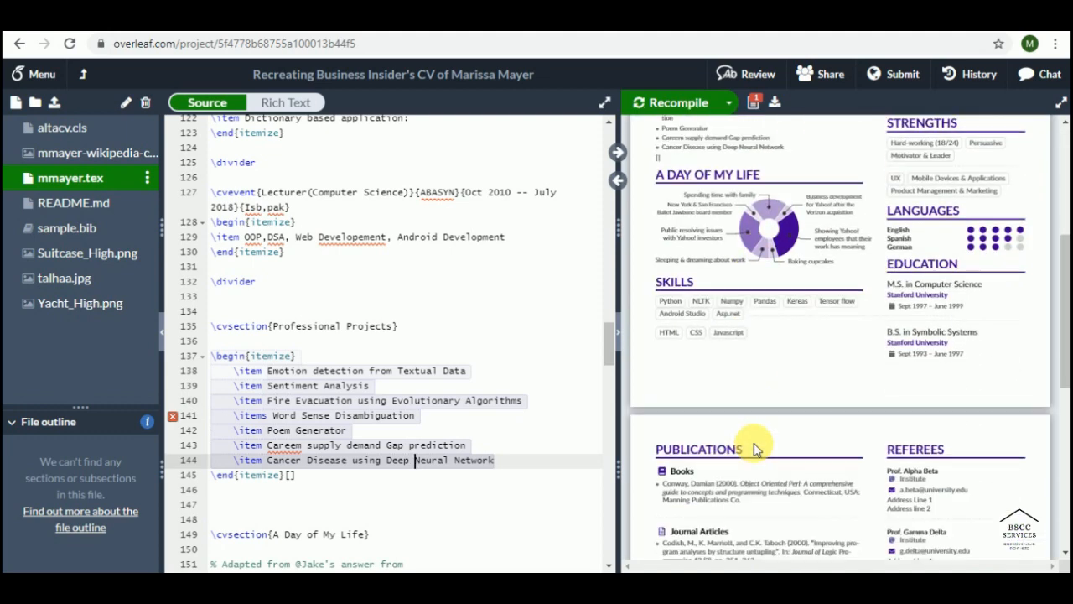
scroll(754, 449, "up", 10)
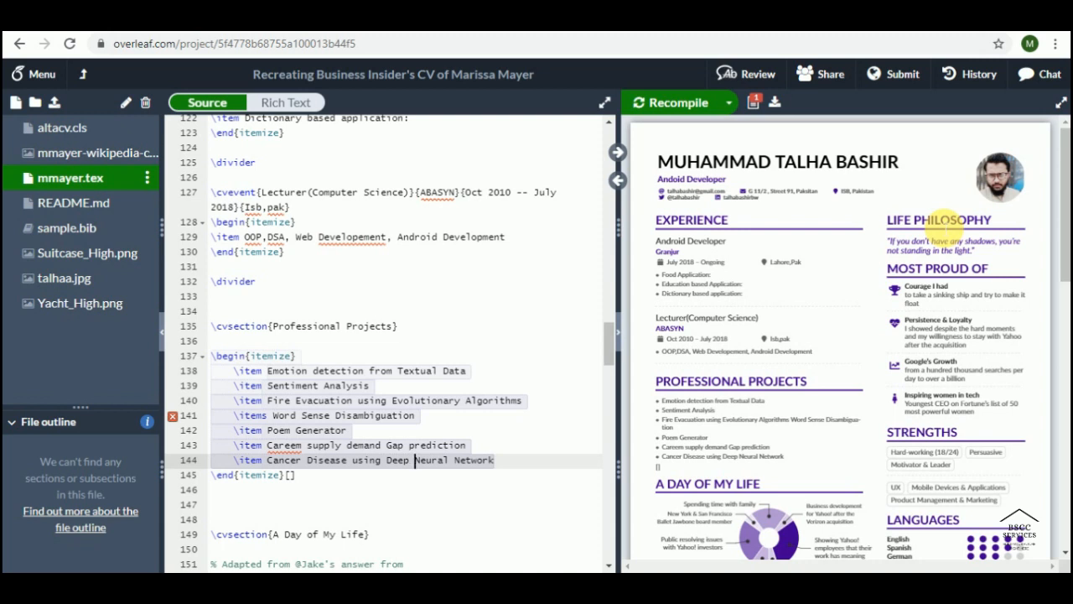
triple_click(940, 220)
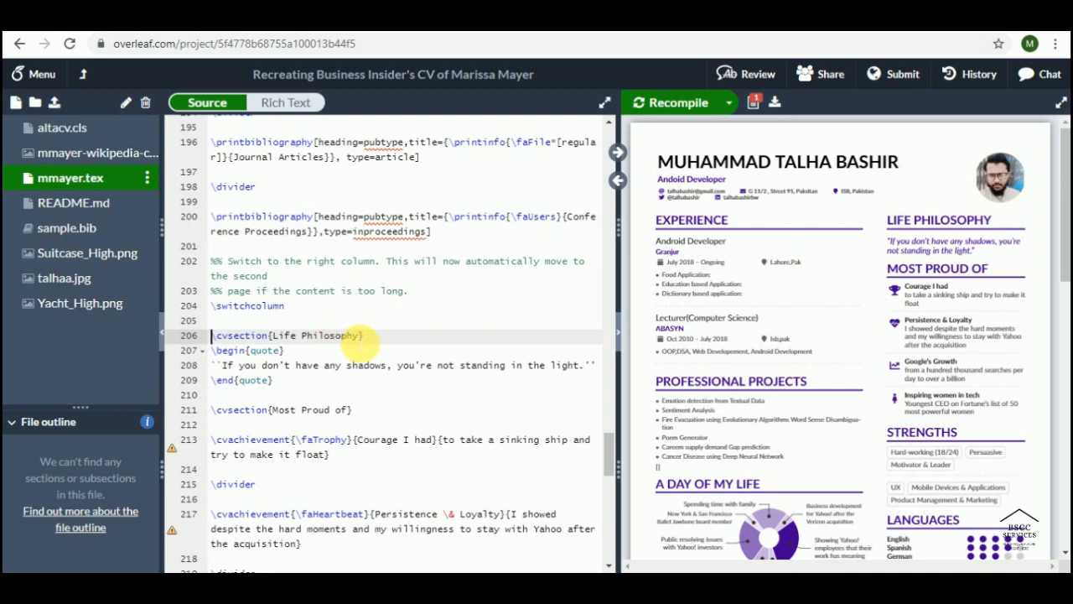
Step: Replace the Life Philosophy section title with Objective
left_click_drag(360, 338, 272, 336)
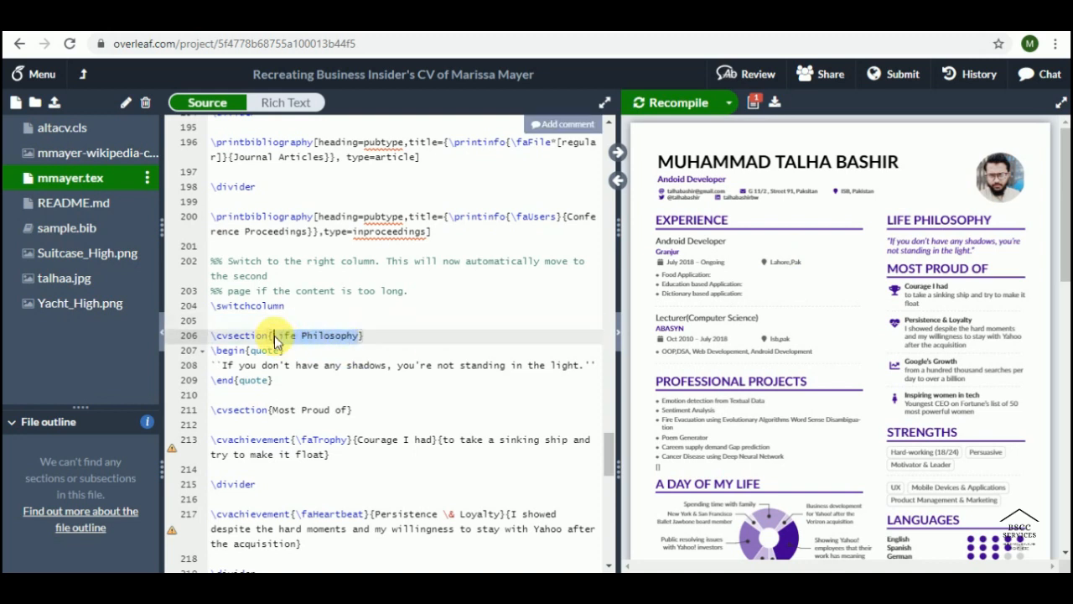
key("BackSpace")
type("Abjective")
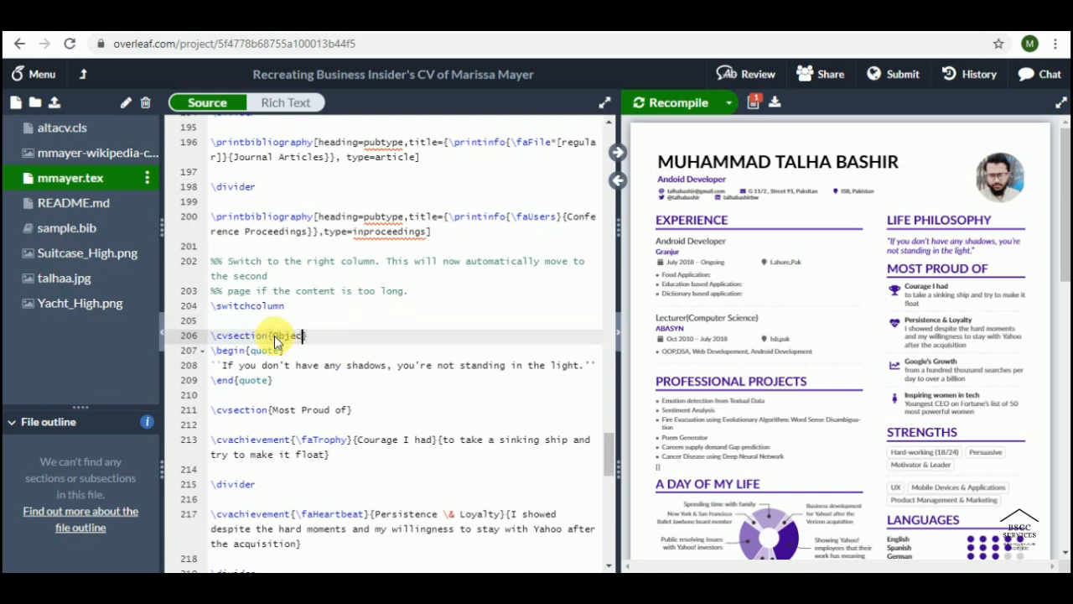
type("}")
key("Down")
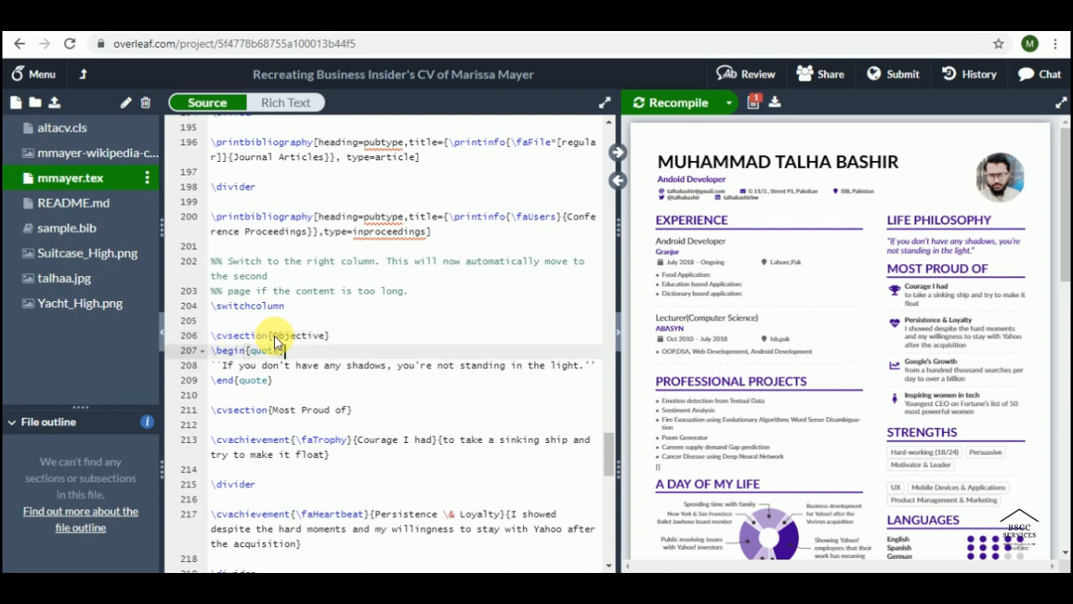
Step: Move past the quote block and select the Most Proud of section lines
key("shift+Home")
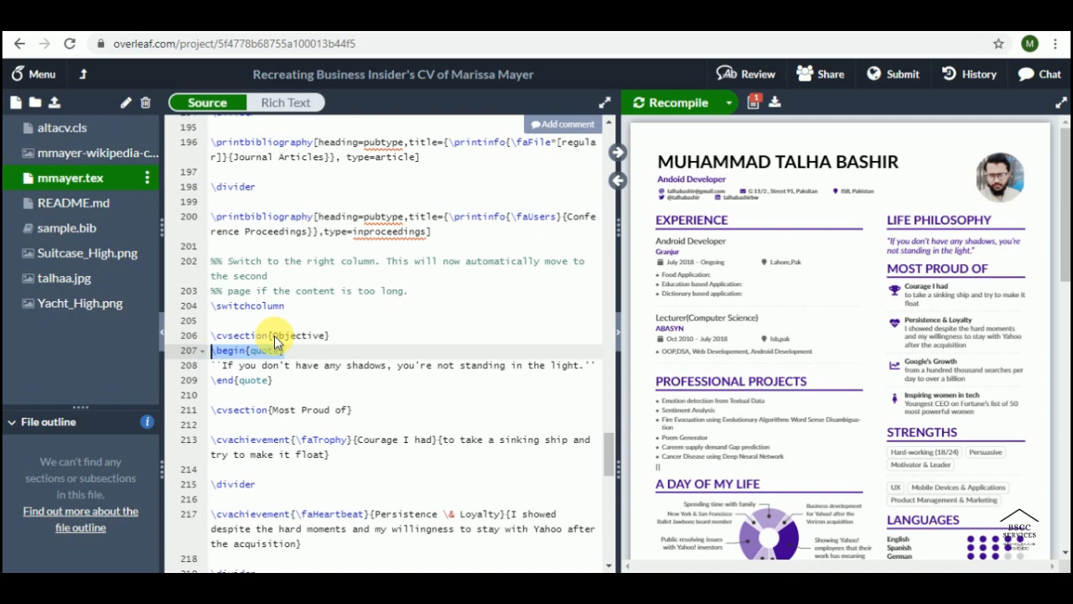
key("Down")
key("Down")
key("Down")
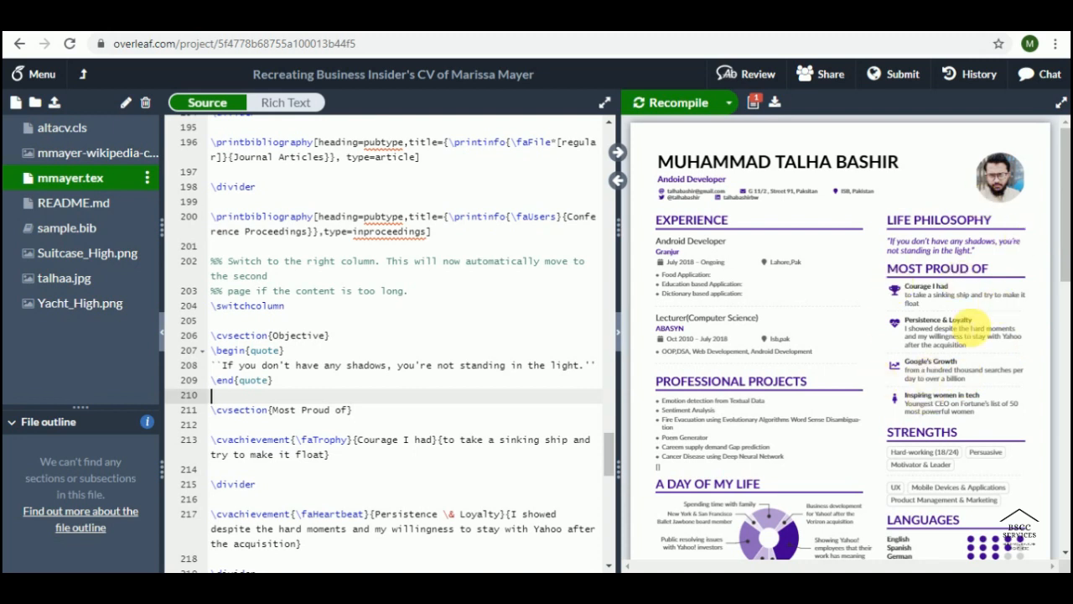
scroll(479, 356, "down", 3)
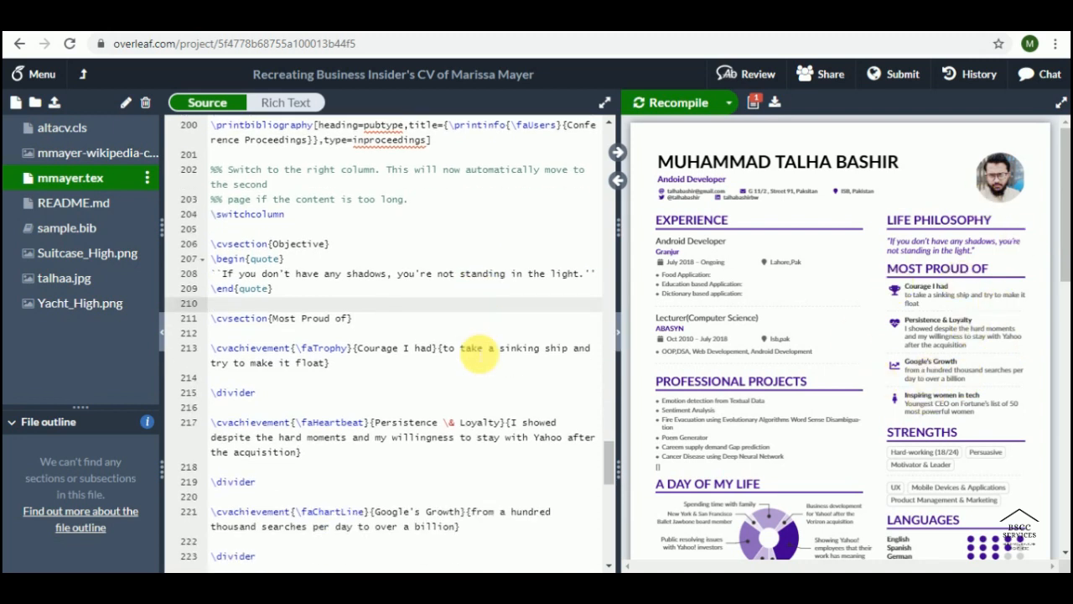
key("Down")
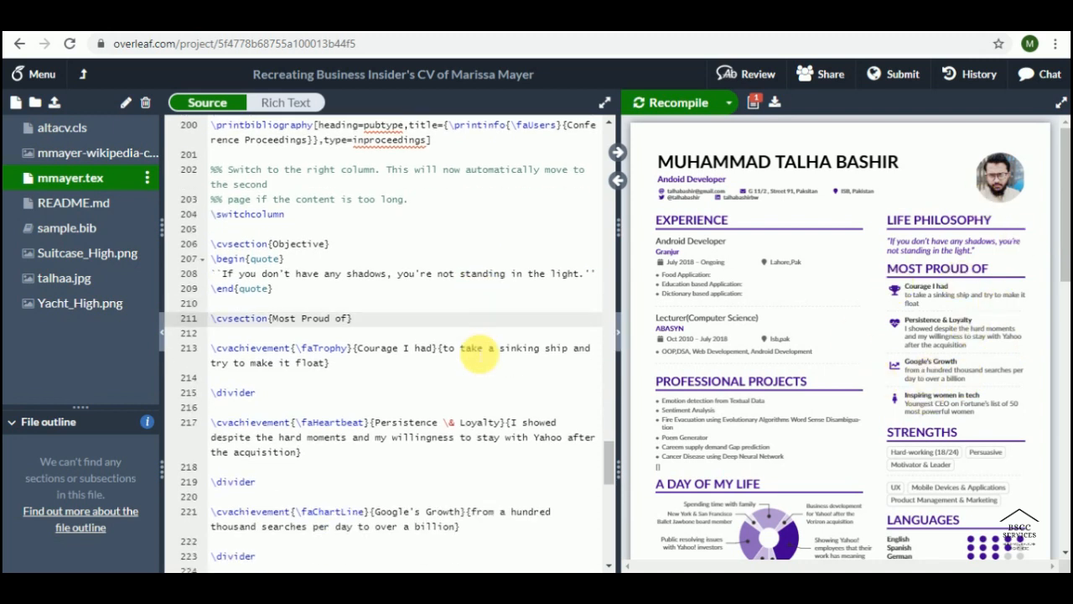
key("shift+Down")
key("shift+Down")
key("shift+Down")
key("shift+Down")
key("shift+Down")
key("shift+Down")
key("shift+Down")
key("shift+Down")
key("shift+Down")
key("shift+Down")
key("shift+Down")
key("shift+Down")
key("shift+Down")
key("shift+Down")
key("shift+Down")
key("shift+Down")
key("shift+Down")
key("shift+Down")
key("shift+Down")
key("shift+Down")
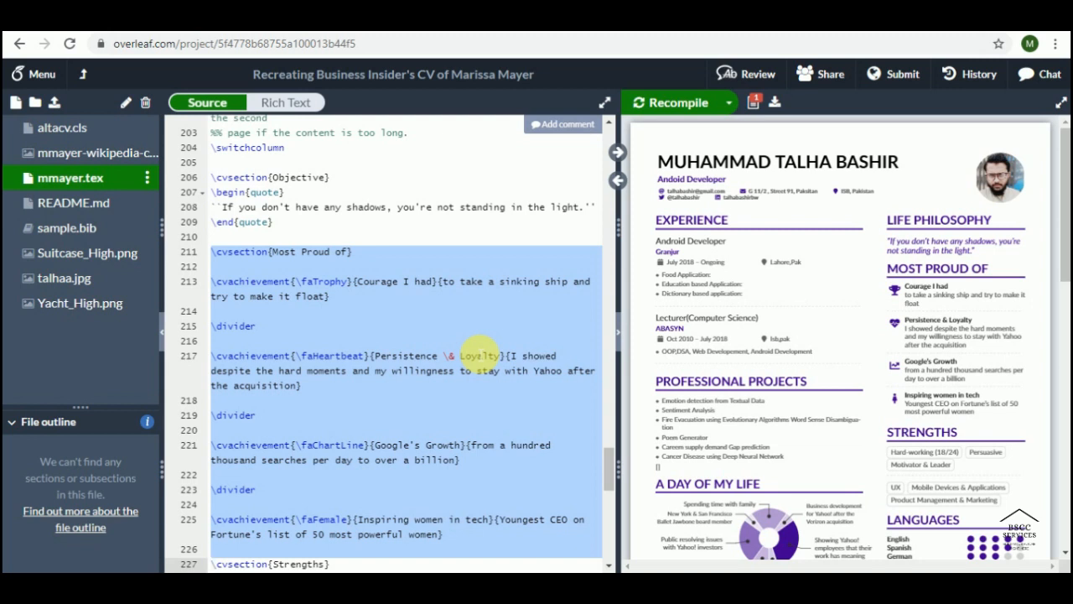
Step: Select the Strengths section from its heading through its last line and delete it
key("Down")
key("Down")
key("Down")
key("Down")
key("Down")
key("Down")
key("Down")
key("Down")
key("Down")
key("Down")
key("Down")
key("Down")
key("Down")
key("Down")
key("Down")
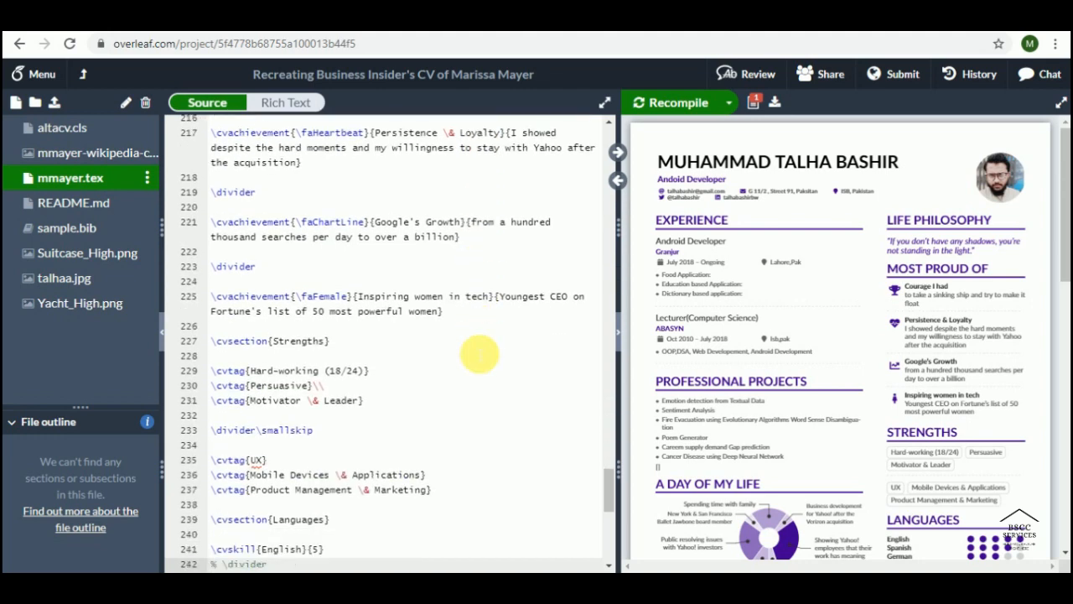
key("Up")
key("Up")
key("Up")
key("Up")
key("Up")
key("Up")
key("Up")
key("Up")
key("Up")
key("Up")
key("Up")
key("Up")
key("Up")
key("Up")
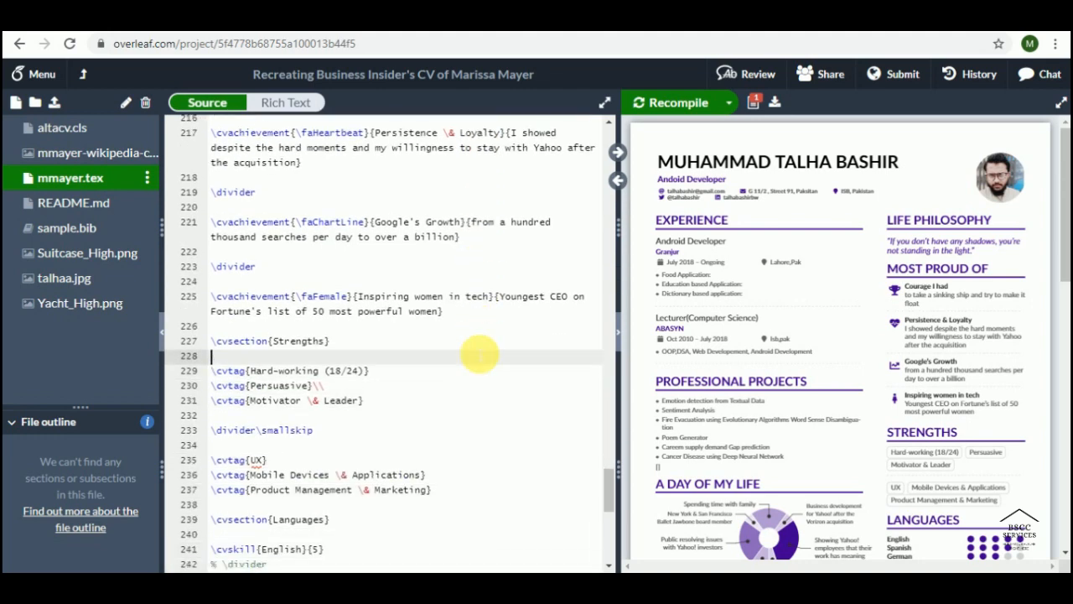
scroll(860, 398, "down", 3)
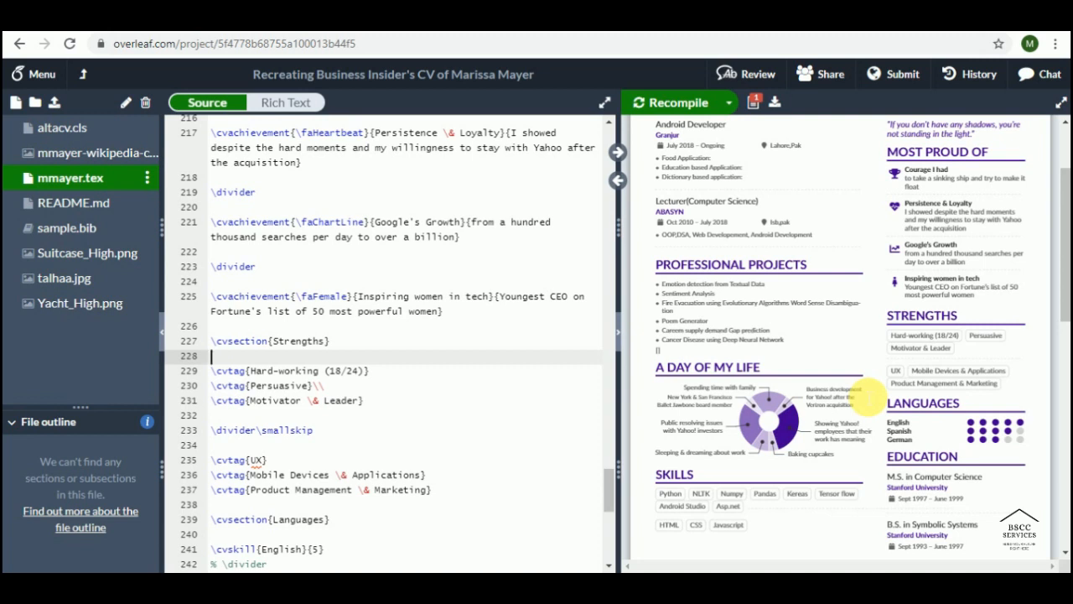
key("Up")
key("shift+Down")
key("shift+Down")
key("shift+Down")
key("shift+Down")
key("shift+Down")
key("shift+Down")
key("shift+Down")
key("shift+Down")
key("shift+Down")
key("shift+Down")
key("shift+Down")
key("shift+Down")
key("shift+Down")
key("shift+Down")
key("shift+Down")
key("shift+Down")
key("shift+Down")
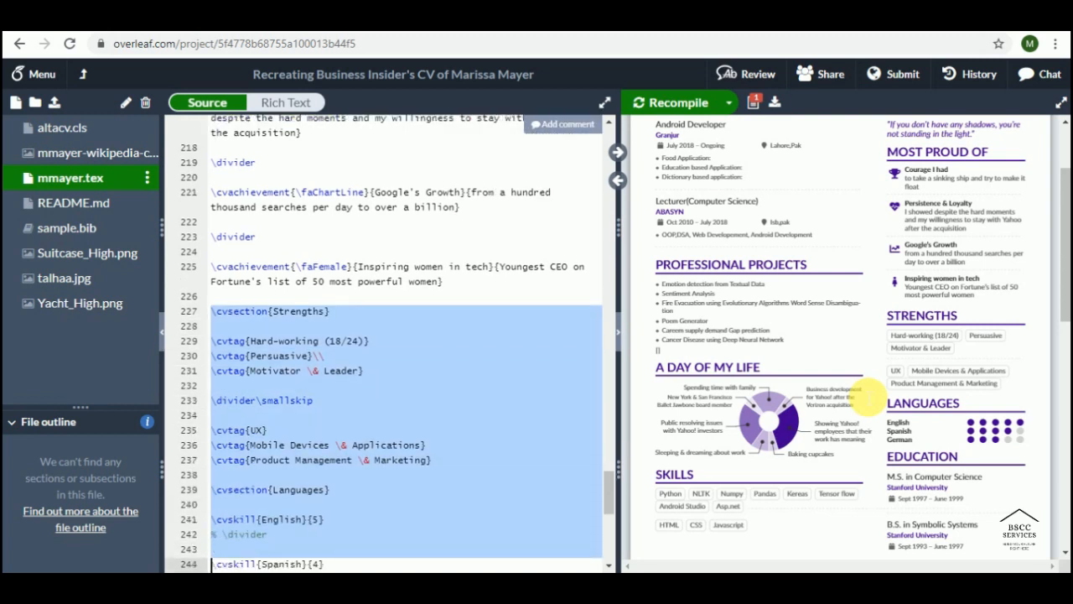
key("shift+Up")
key("shift+Up")
key("shift+Up")
key("shift+Up")
key("shift+Up")
key("shift+Up")
key("BackSpace")
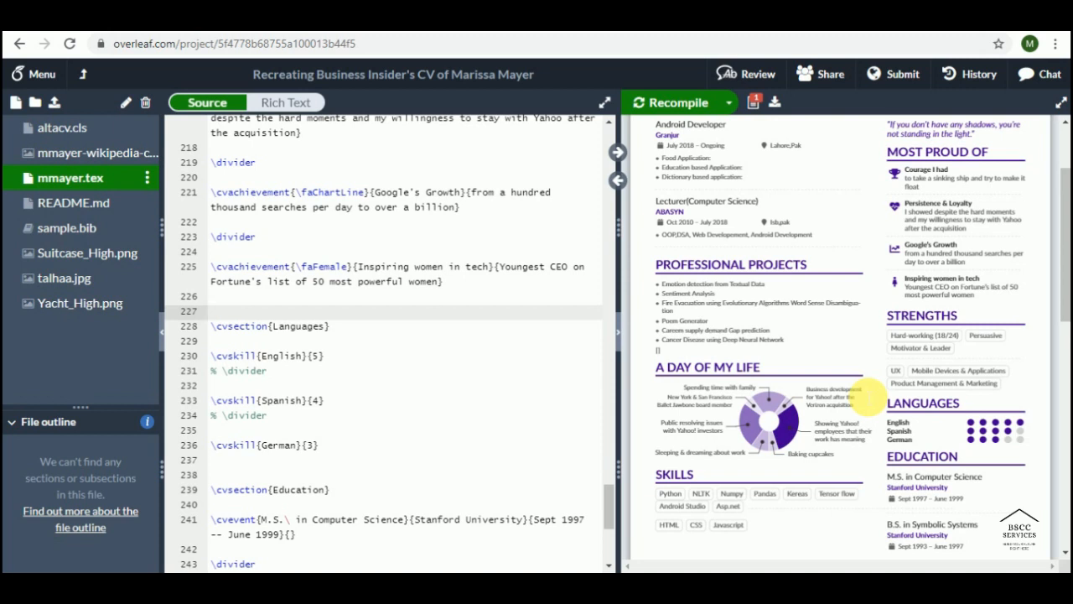
scroll(945, 414, "down", 2)
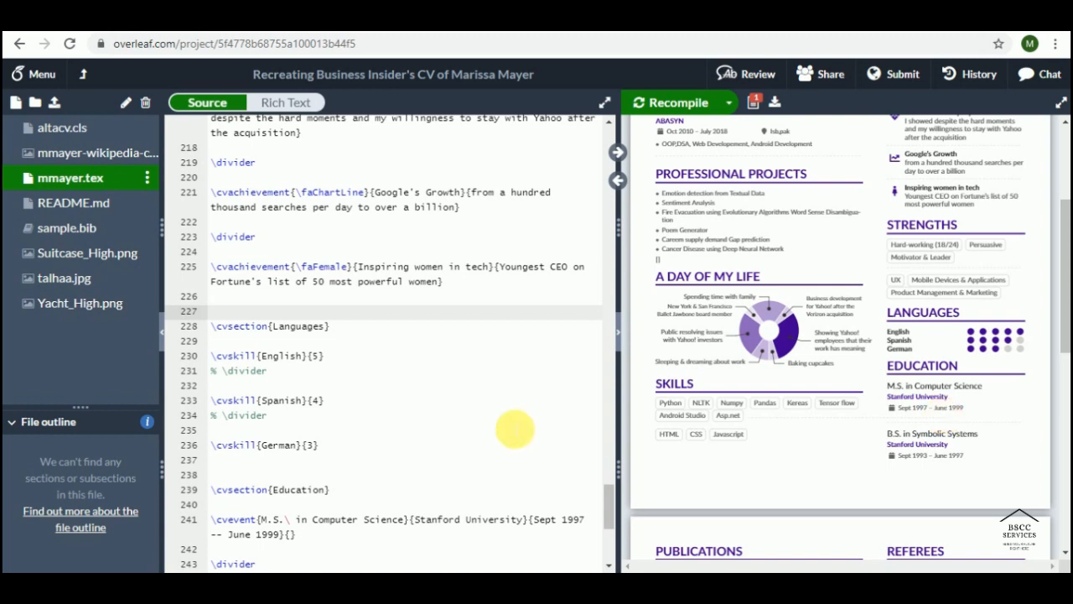
Step: Double-click Stanford University in the preview to reach the Education and Referees source
scroll(915, 411, "down", 5)
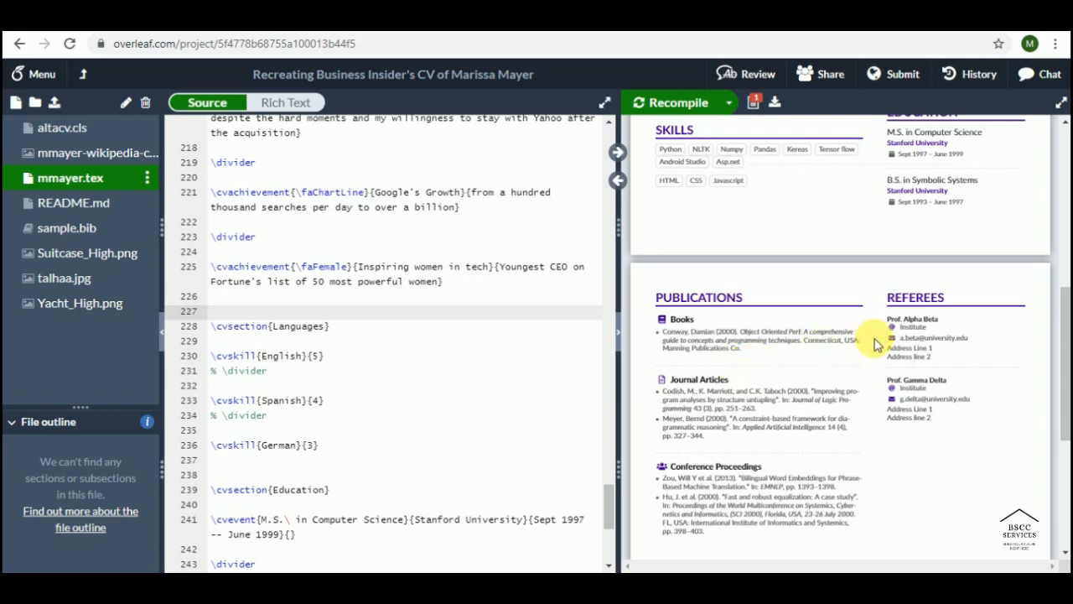
double_click(913, 299)
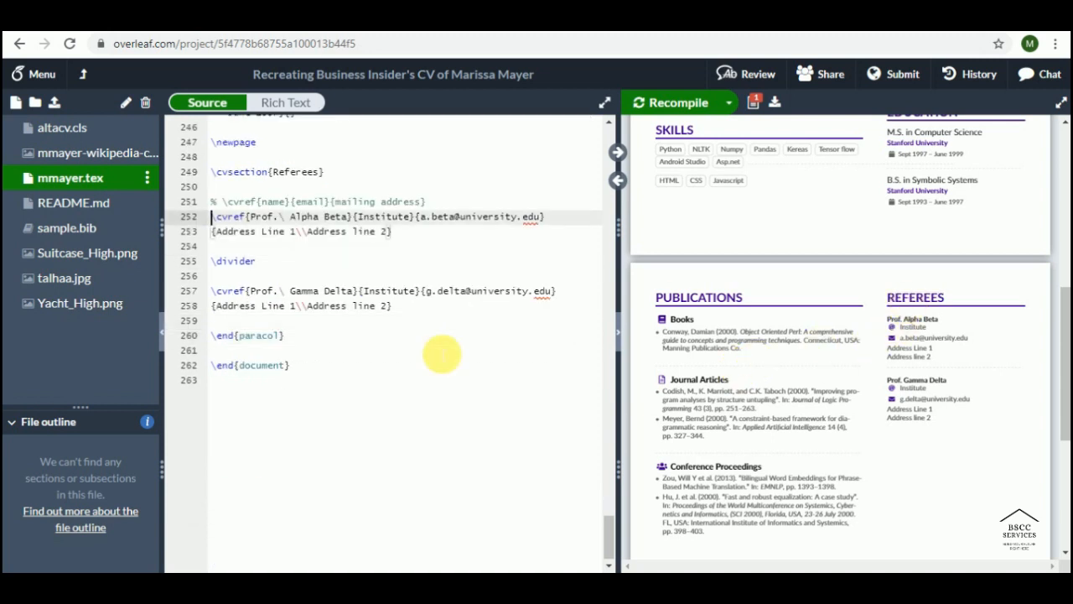
scroll(442, 355, "up", 10)
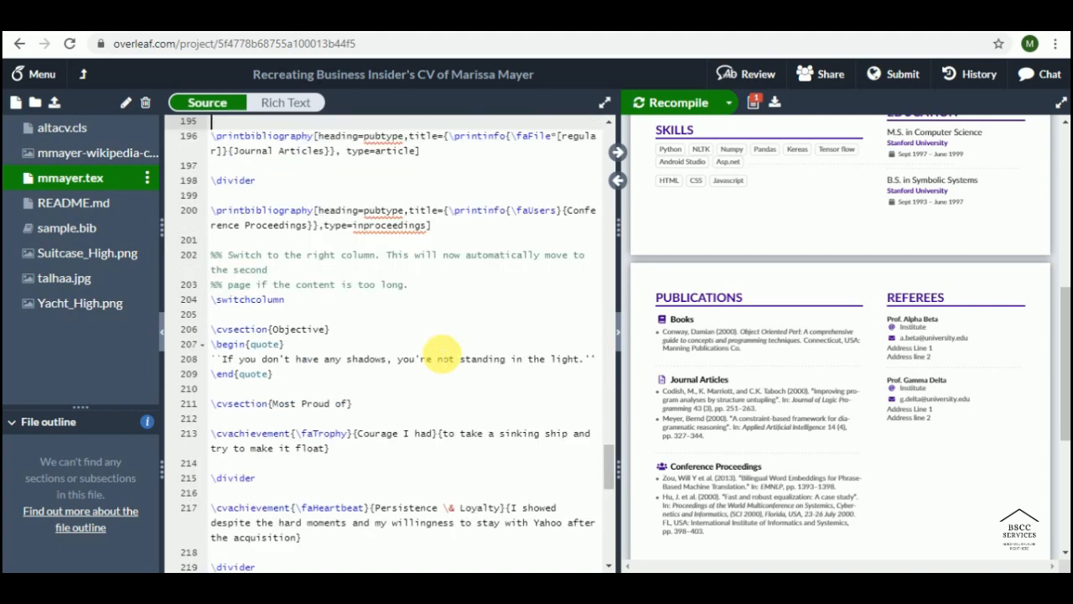
scroll(442, 356, "up", 1)
scroll(837, 357, "up", 5)
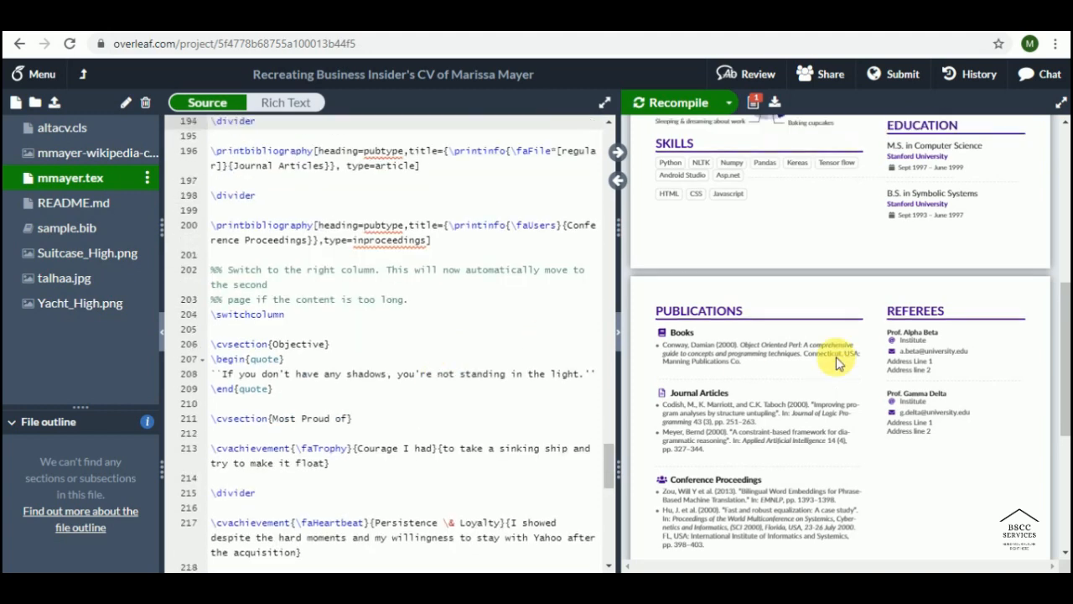
scroll(837, 362, "down", 2)
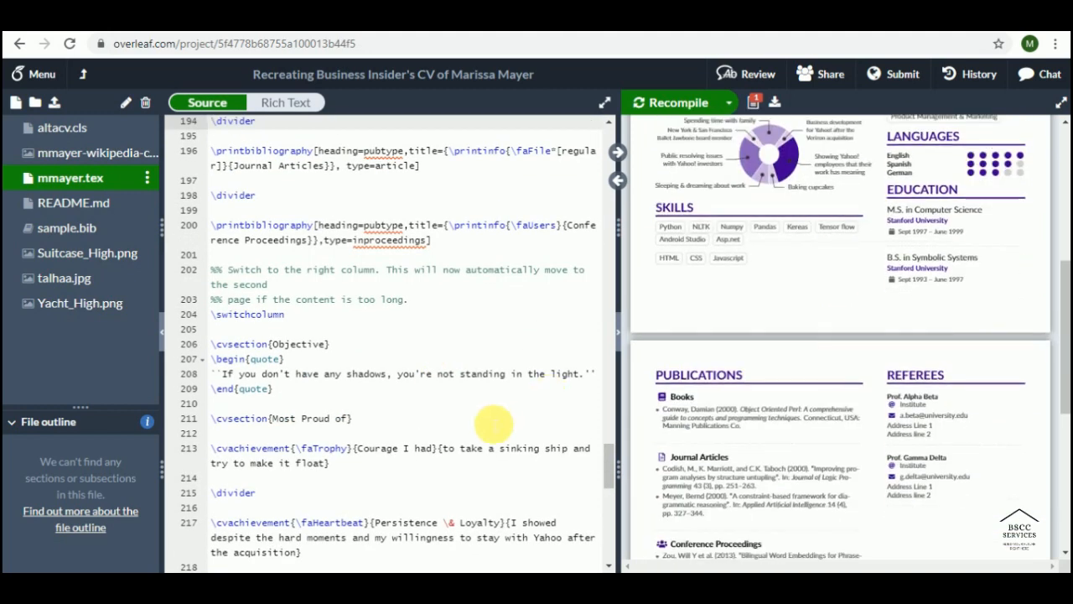
double_click(918, 218)
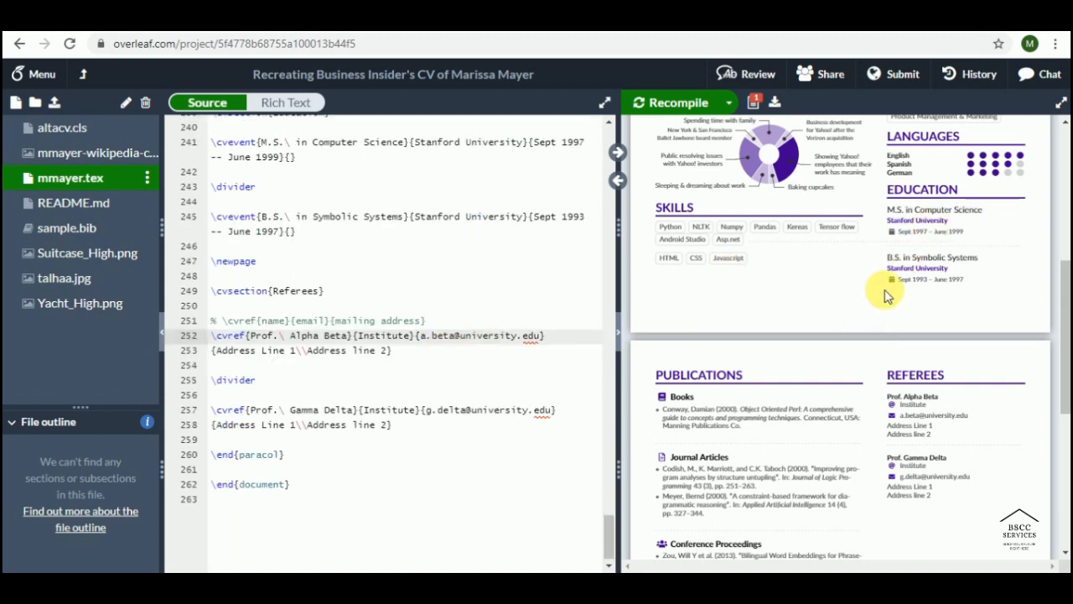
scroll(467, 283, "up", 2)
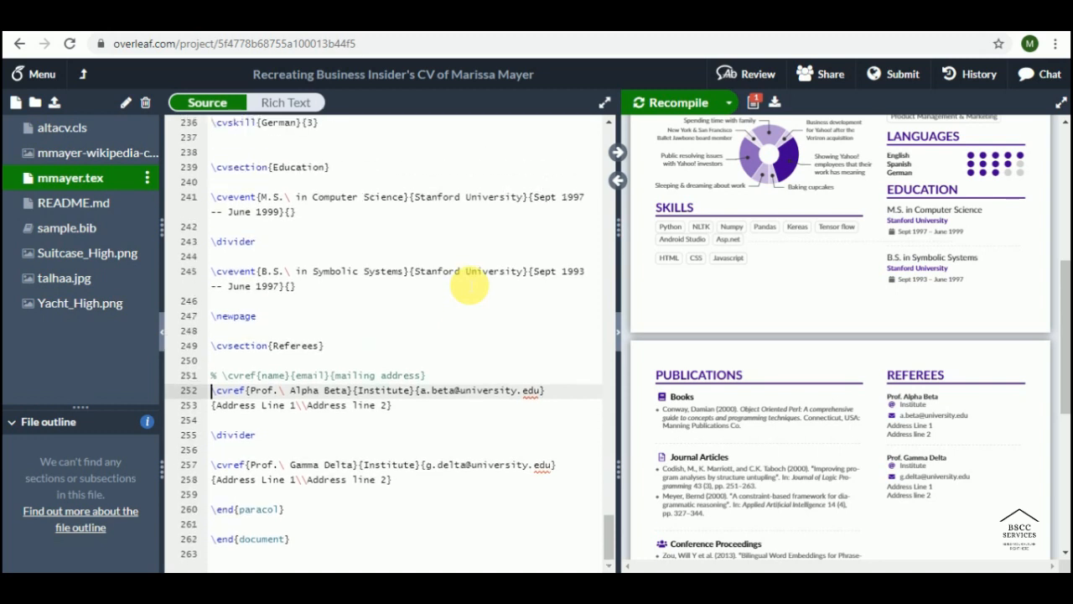
scroll(468, 282, "up", 1)
Step: Delete the \newpage line before the Referees section
left_click(243, 342)
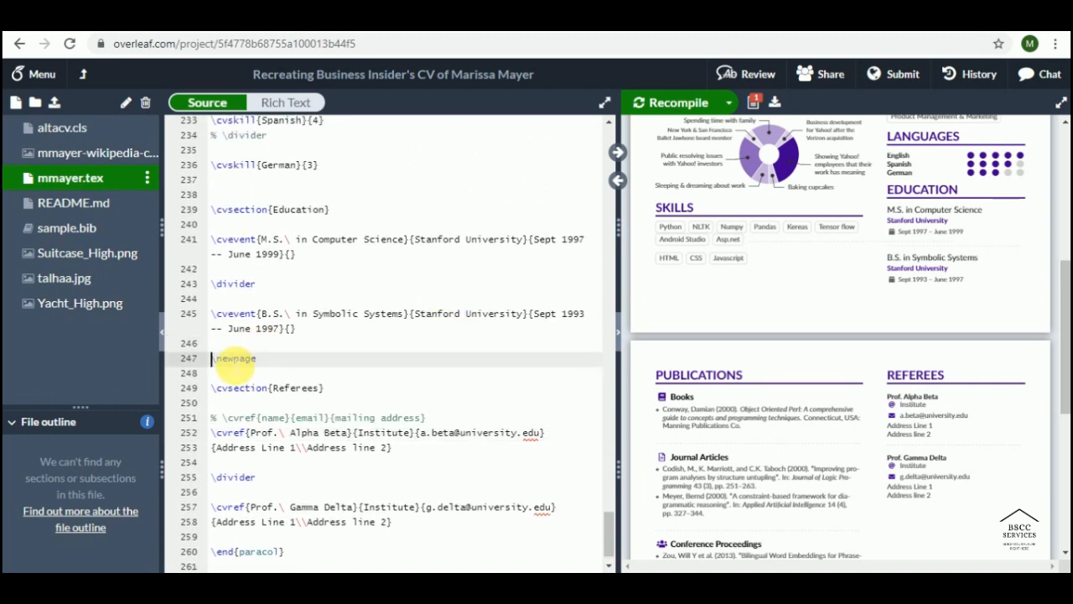
triple_click(236, 358)
key("BackSpace")
key("BackSpace")
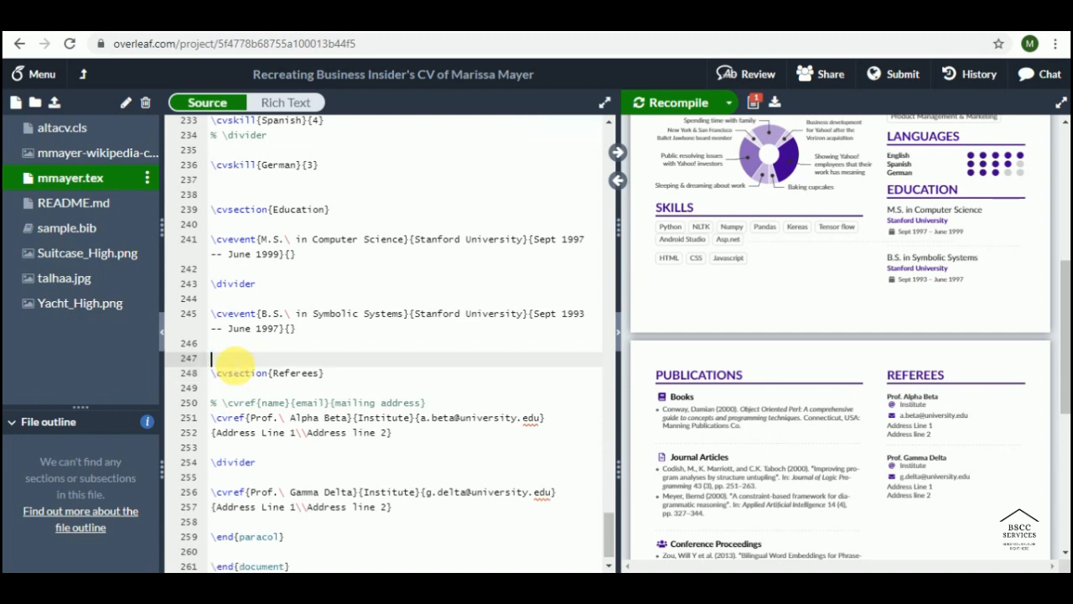
Step: Delete the second referee entry and its divider, then recompile
key("Down")
key("Down")
key("Down")
key("Down")
key("Down")
key("Down")
key("Down")
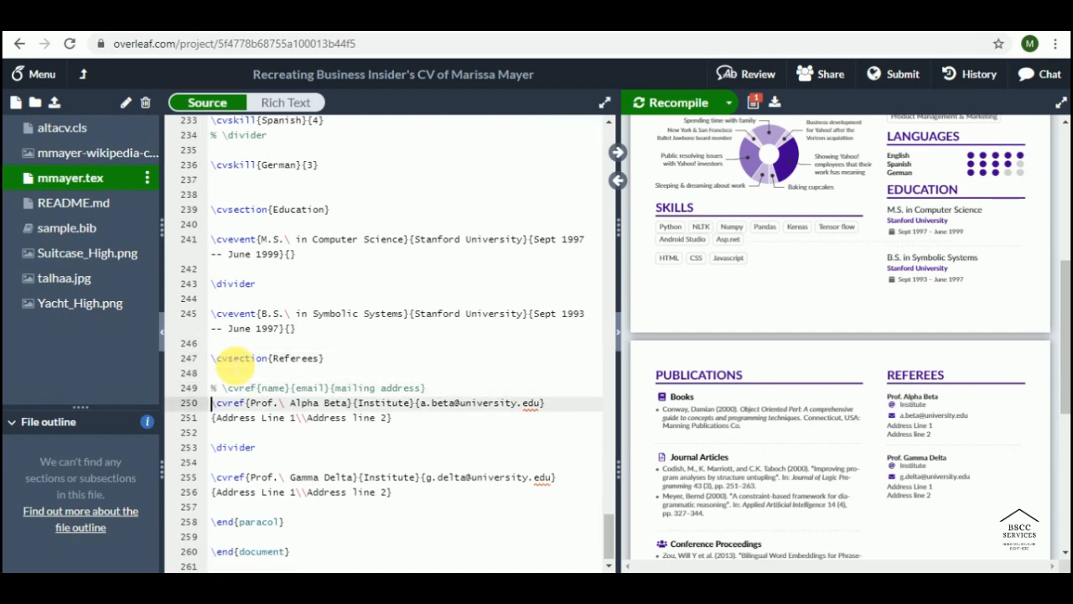
key("Down")
key("Down")
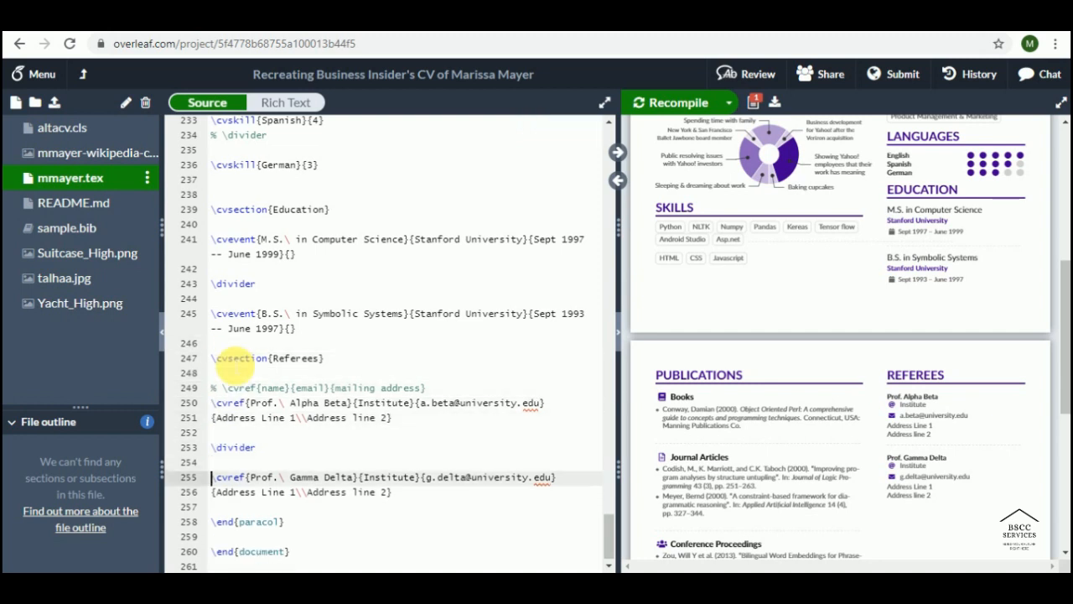
key("shift+Down")
key("shift+Down")
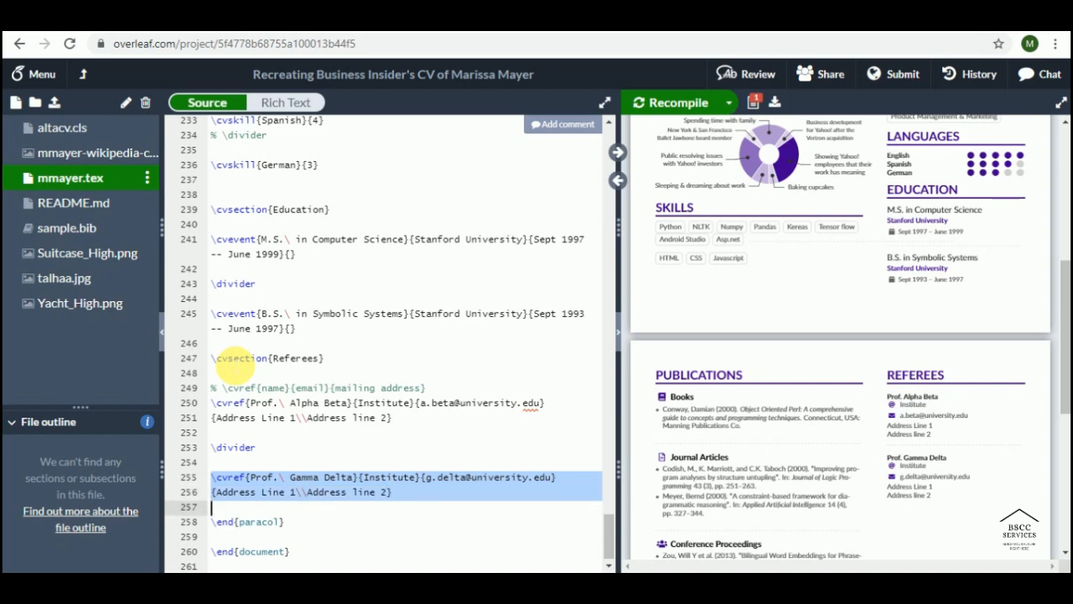
key("BackSpace")
key("BackSpace")
key("BackSpace")
key("BackSpace")
key("BackSpace")
key("BackSpace")
key("BackSpace")
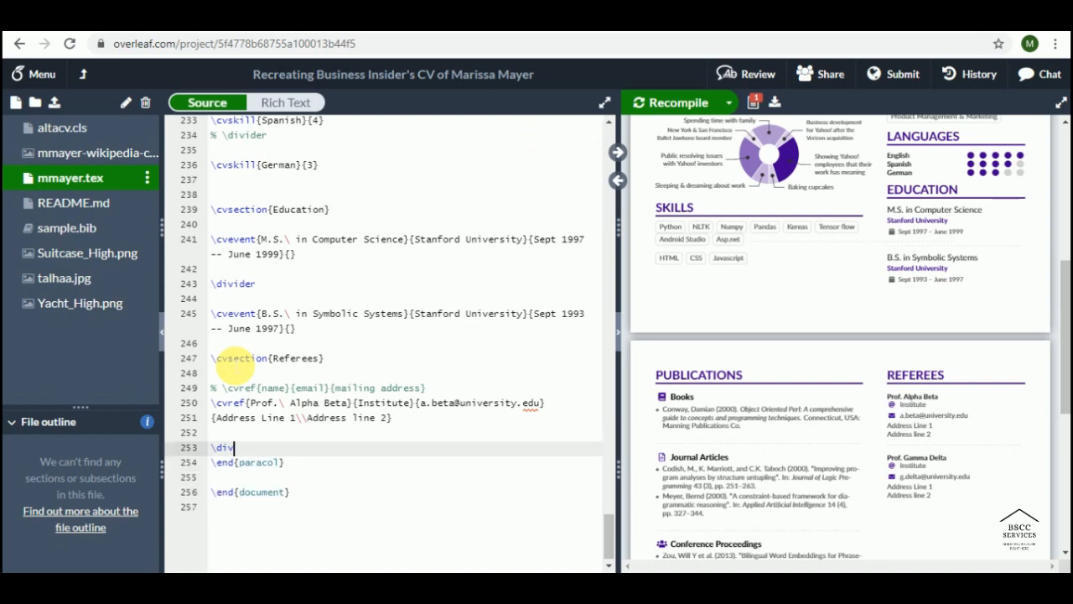
key("BackSpace")
key("BackSpace")
key("BackSpace")
key("BackSpace")
key("ctrl+s")
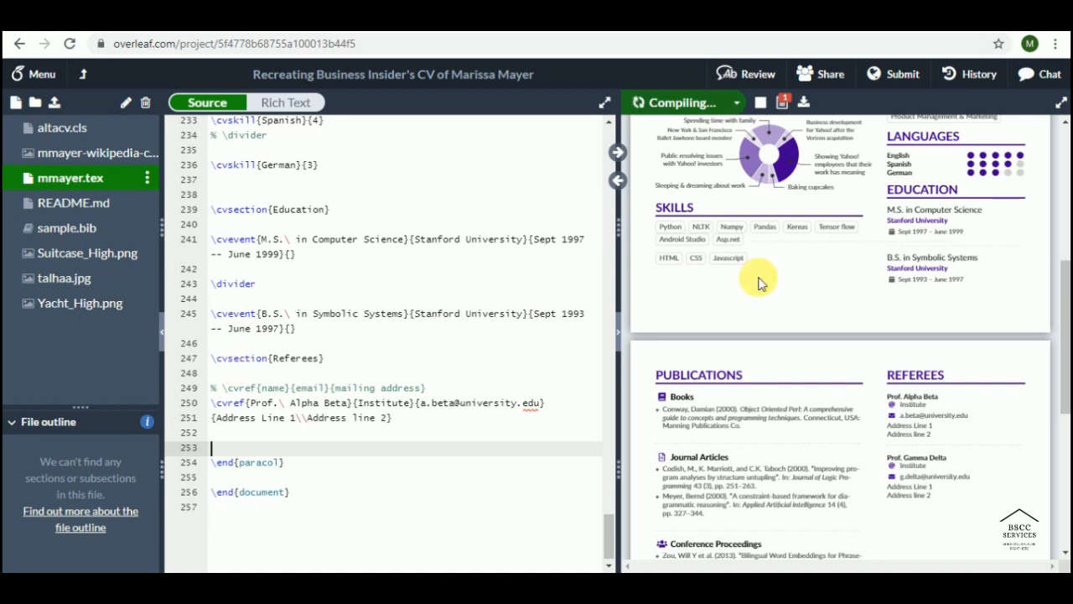
Step: Zoom out the PDF preview and scroll up to see the whole first page
scroll(772, 311, "up", 3)
scroll(771, 316, "up", 1)
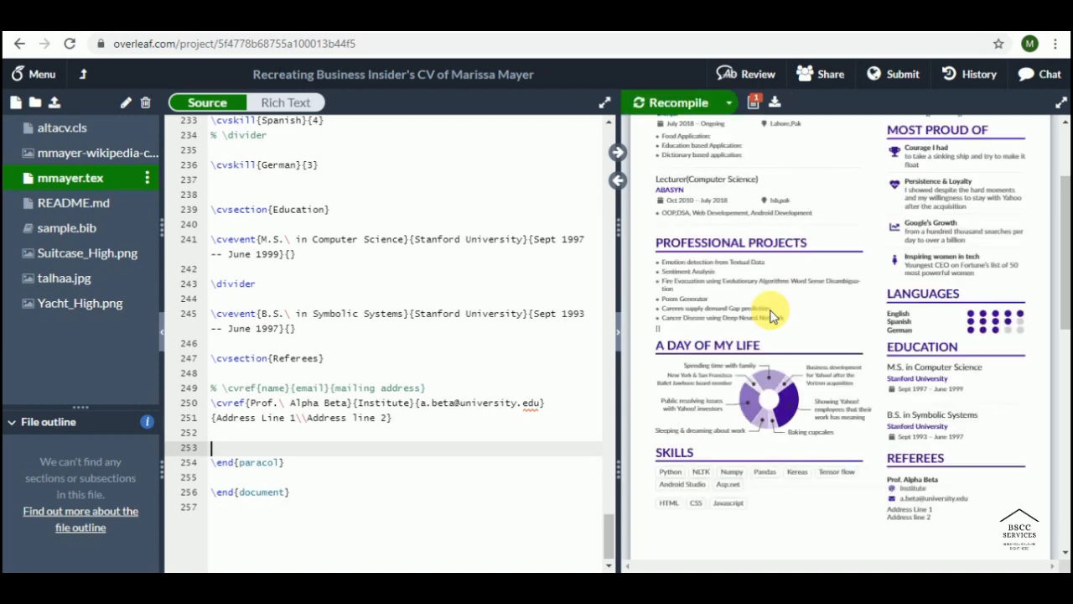
scroll(797, 310, "up", 1)
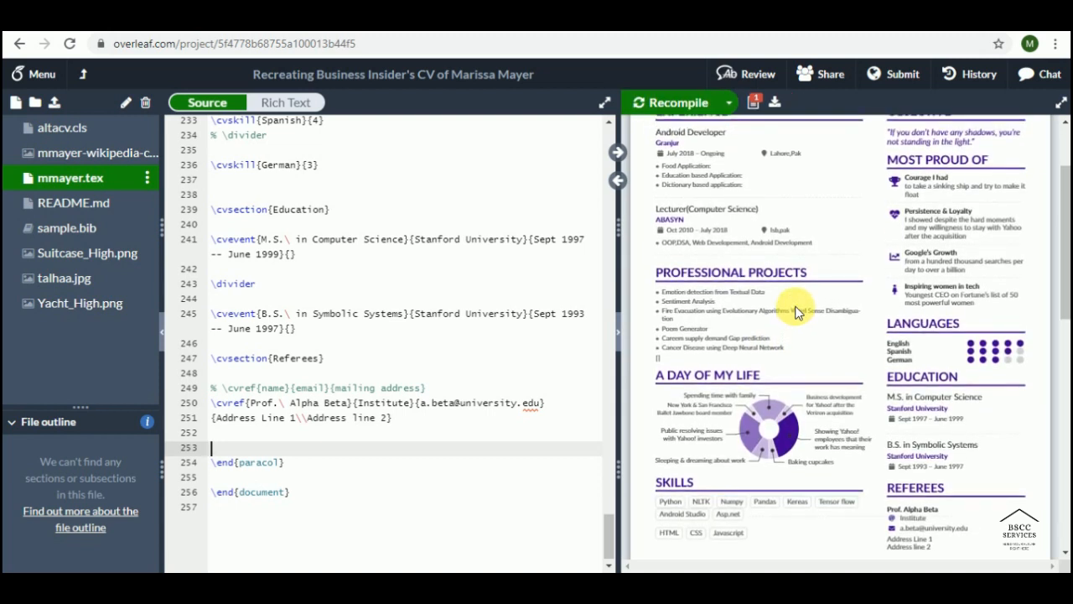
scroll(795, 309, "up", 1)
mouse_move(731, 143)
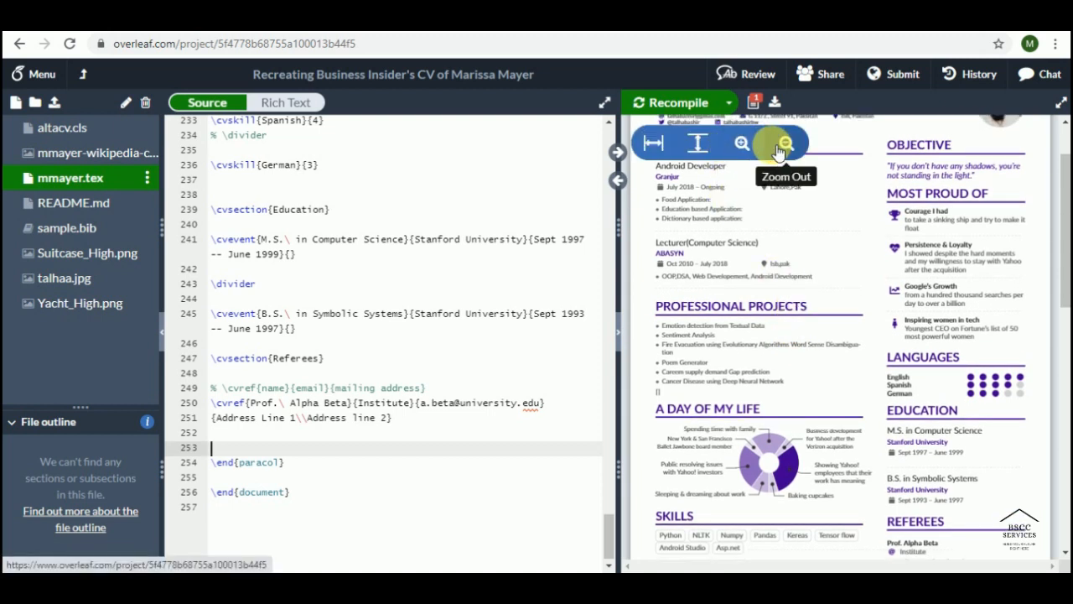
left_click(780, 147)
scroll(592, 311, "up", 1)
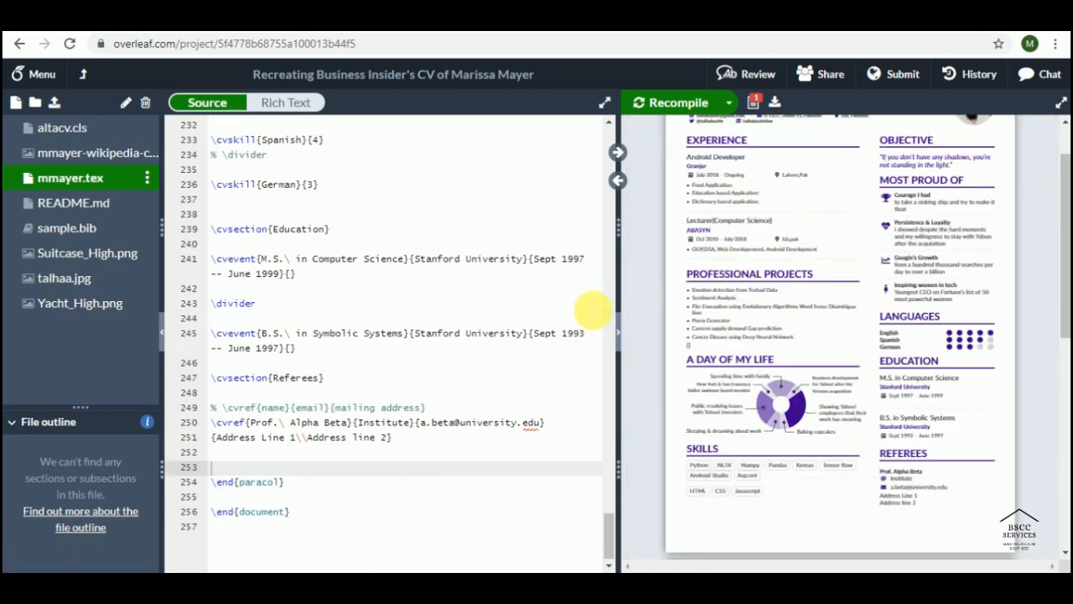
scroll(592, 310, "up", 1)
scroll(708, 273, "up", 3)
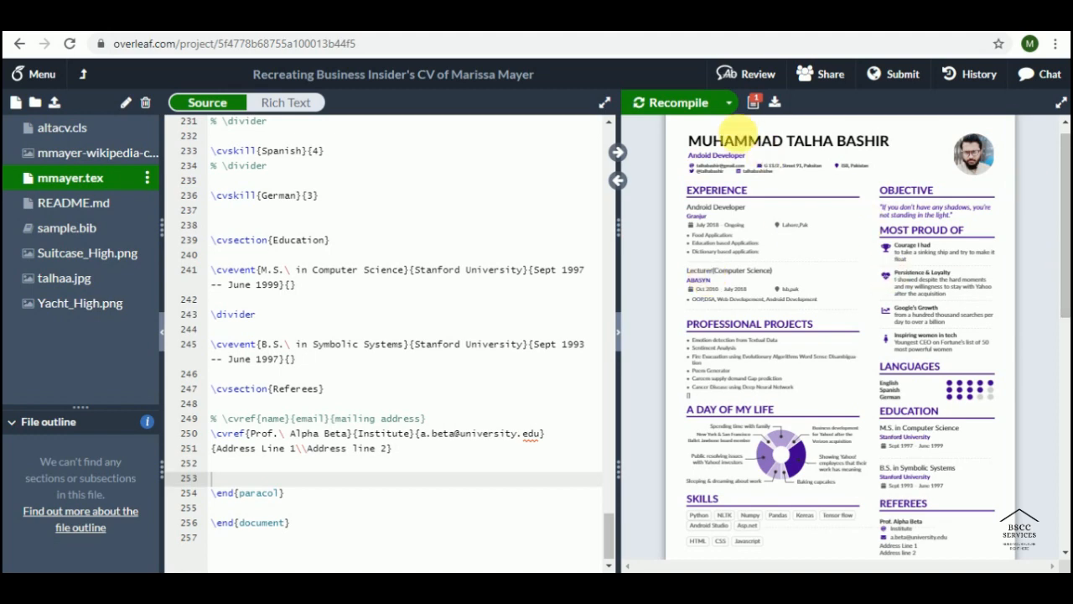
Step: Download Recreating_Business_Insider_s_CV_of_Marissa_Mayer.pdf, scroll through it in Chrome, and return to Overleaf
left_click(775, 103)
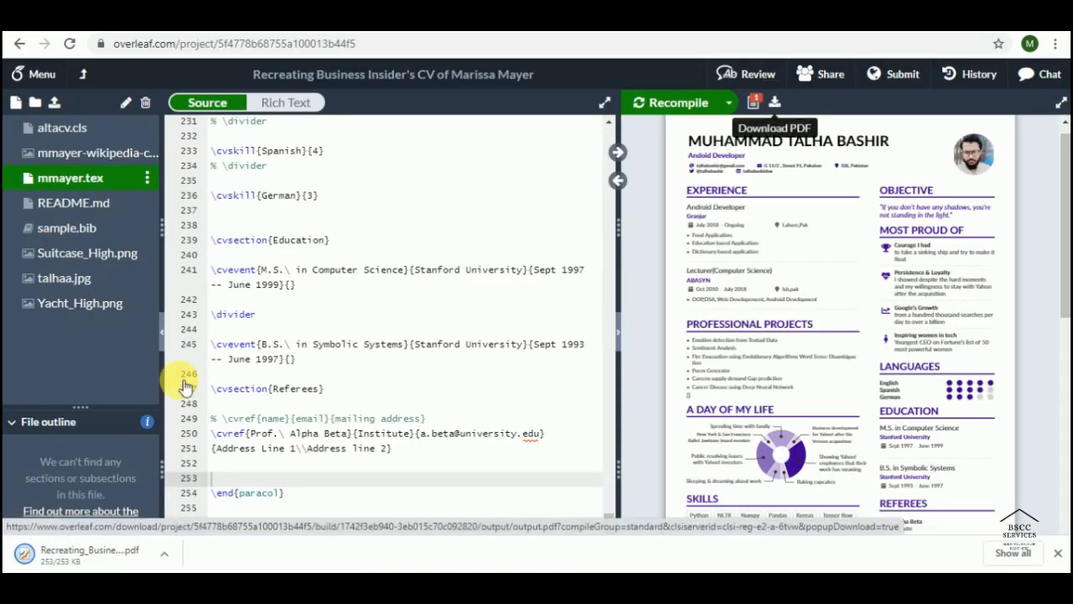
left_click(63, 557)
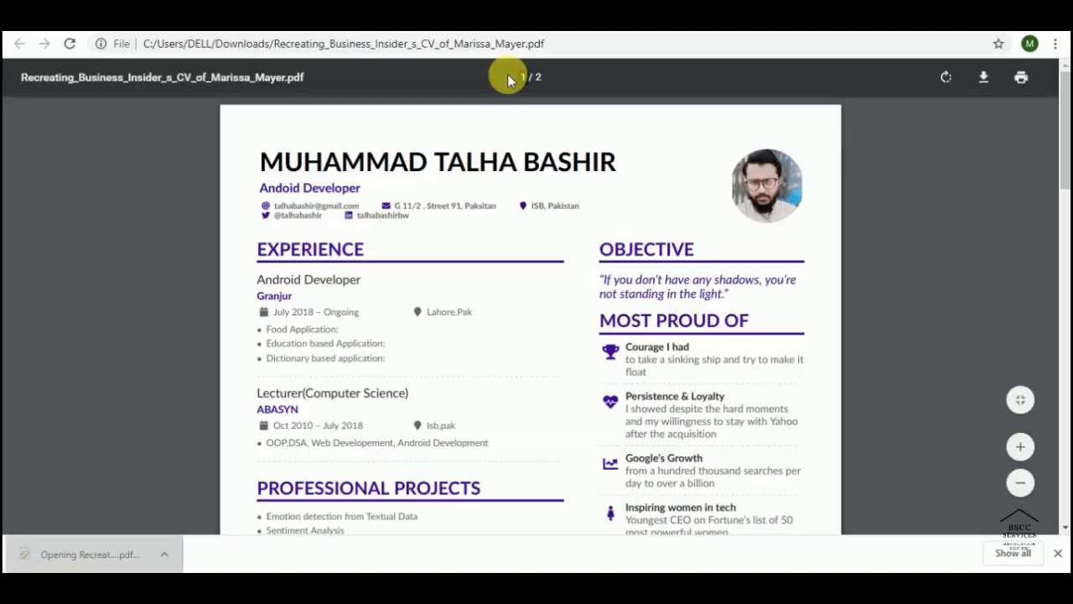
scroll(826, 186, "down", 2)
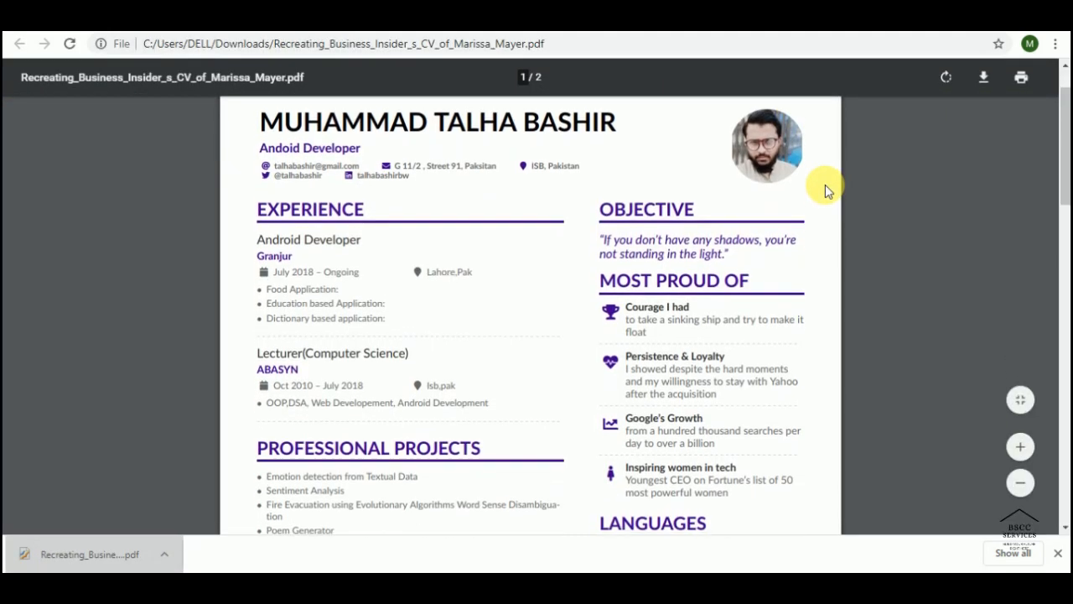
scroll(831, 180, "down", 5)
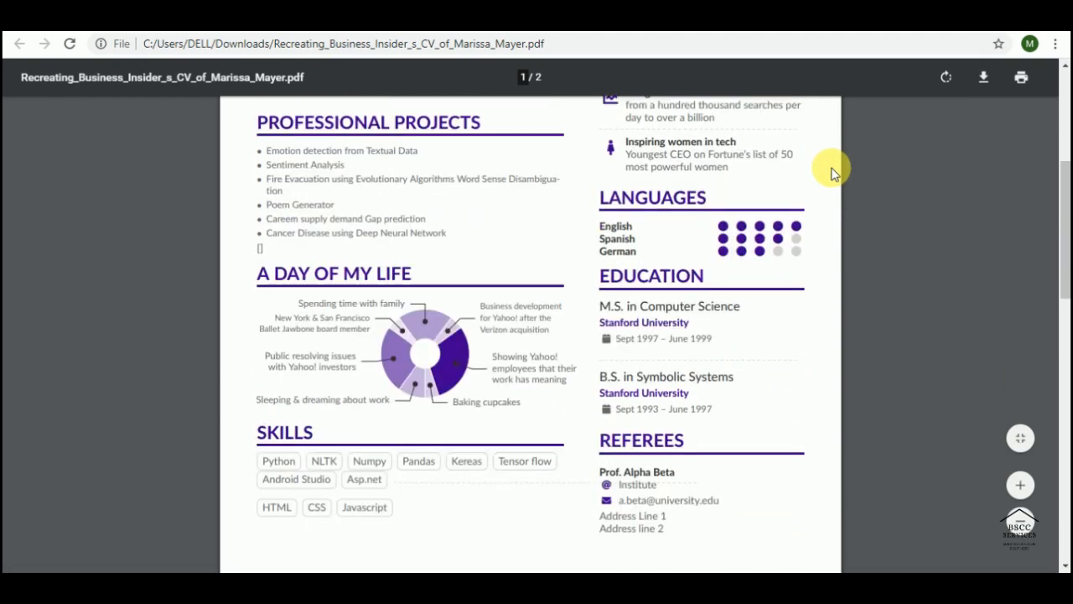
scroll(835, 172, "up", 2)
scroll(831, 171, "up", 1)
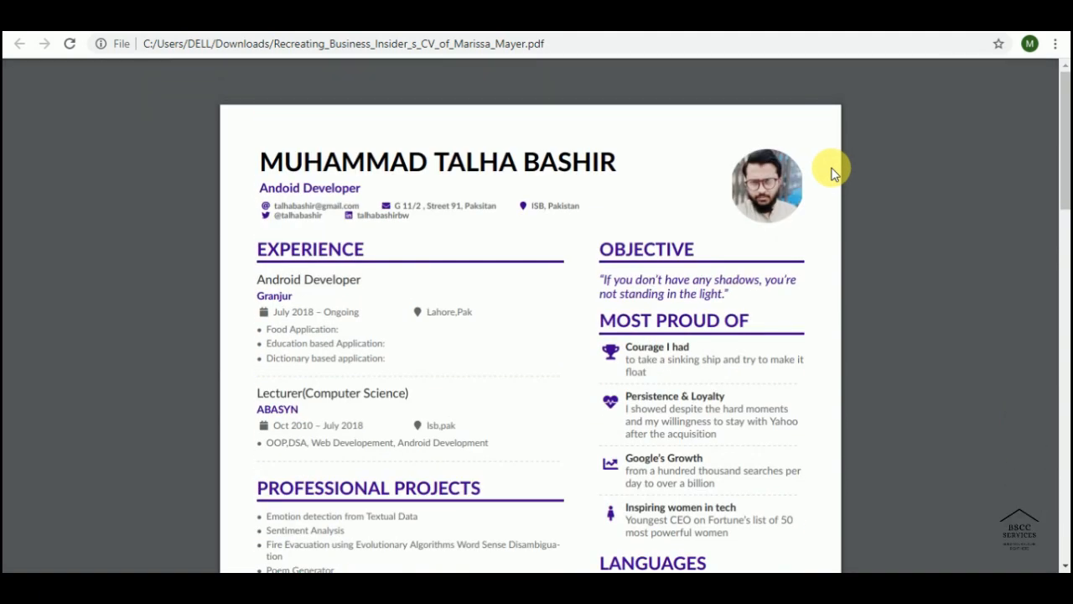
key("ctrl+Tab")
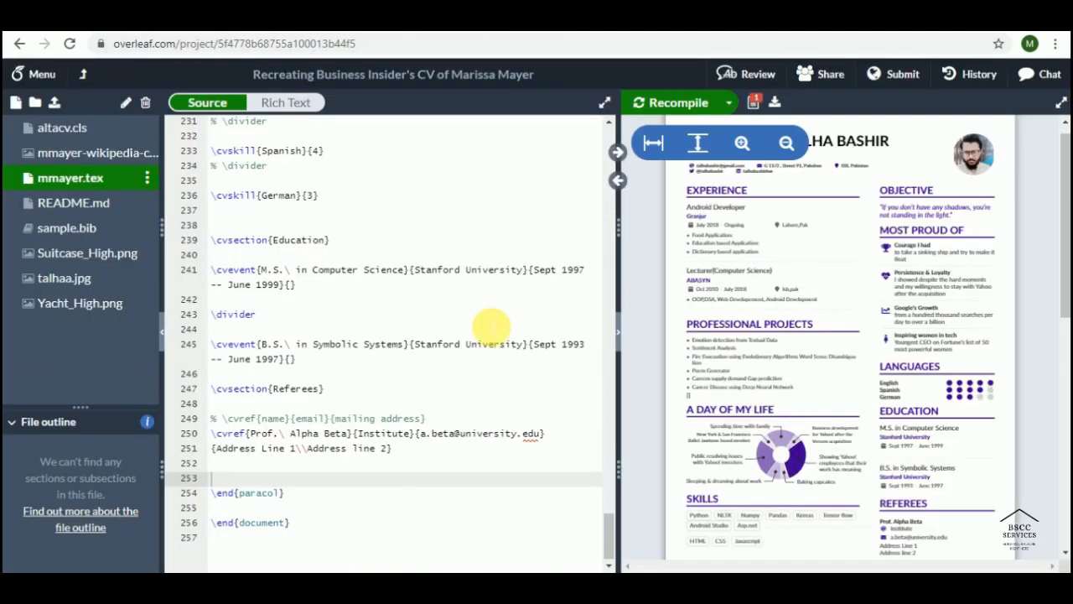
left_click(396, 304)
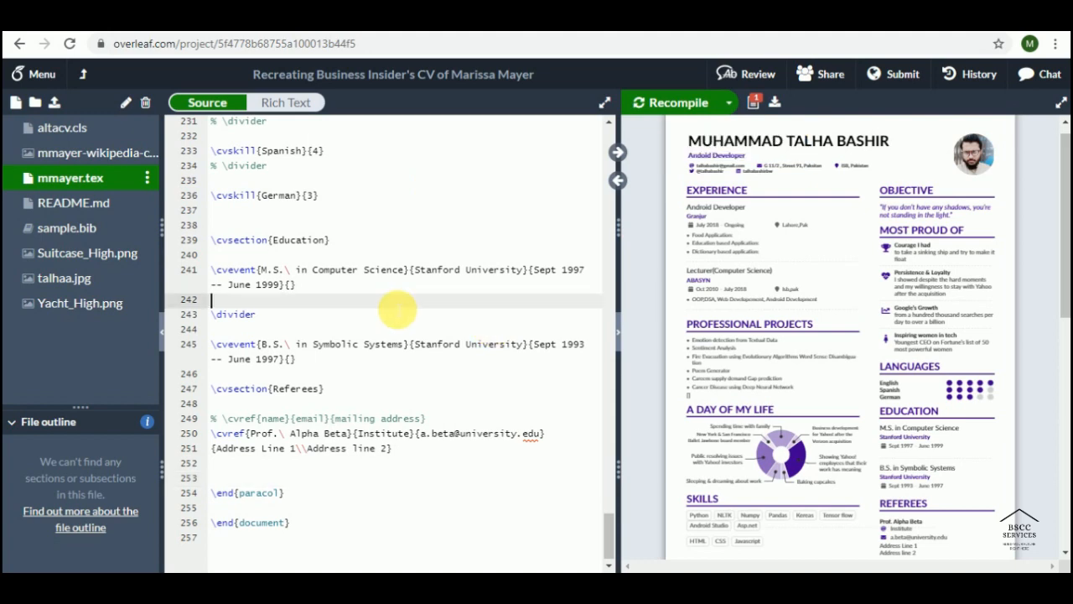